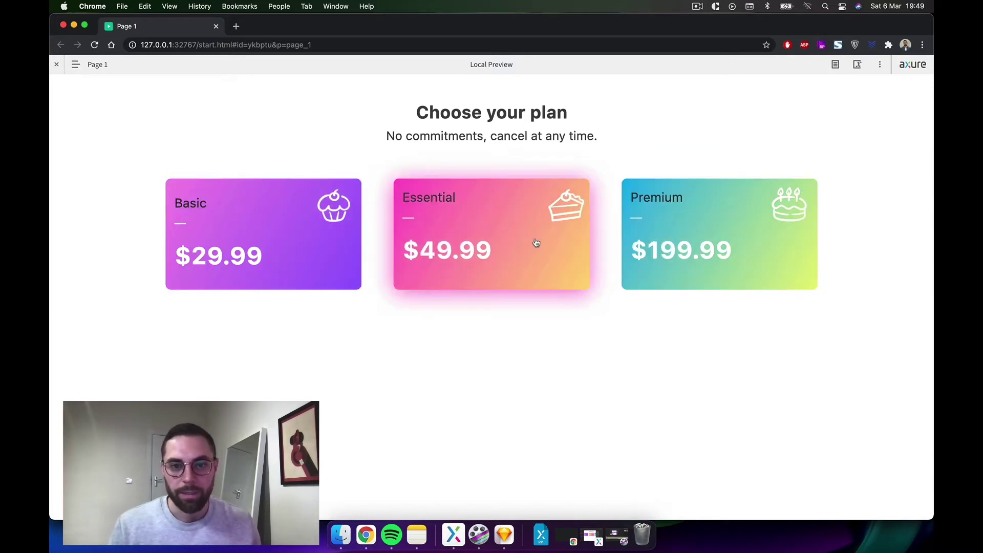
Try the selected state of the Premium, Essential and Basic pricing cards in the Chrome preview
{"action": "left_click", "coordinate": [714, 235]}
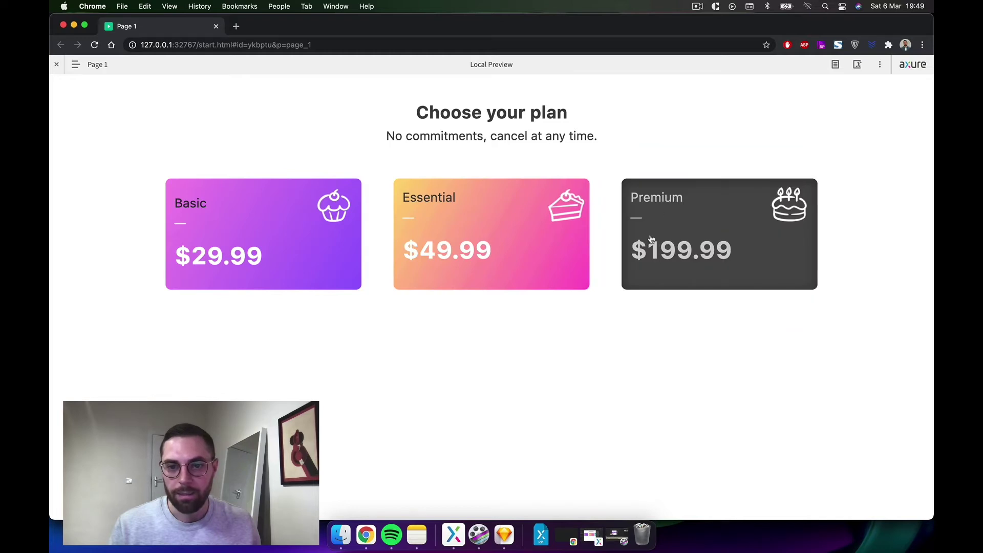
{"action": "left_click", "coordinate": [500, 222]}
{"action": "left_click", "coordinate": [358, 224]}
{"action": "left_click", "coordinate": [490, 226]}
{"action": "left_click", "coordinate": [660, 231]}
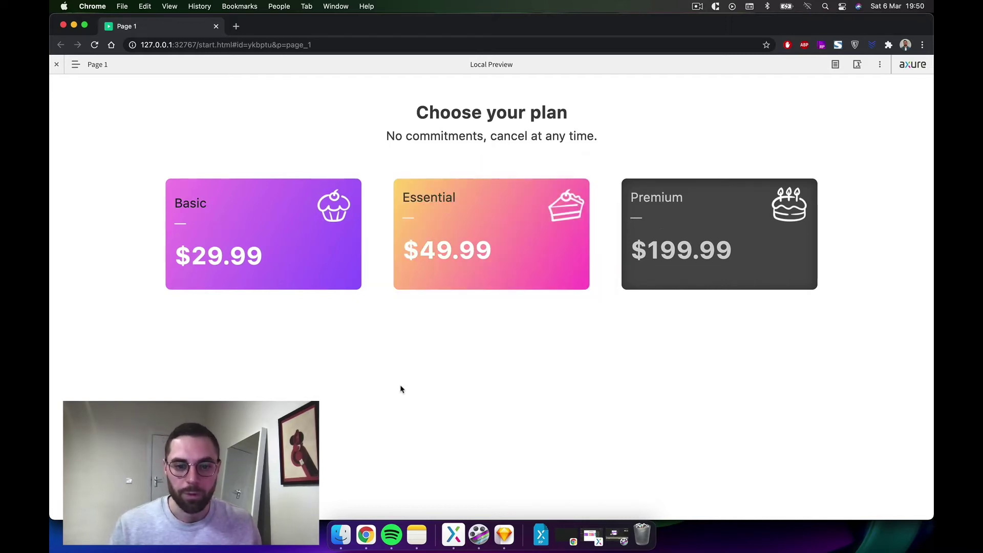
Place a Heading 1 reading 'Choose your plan' near the top of the page
{"action": "left_click", "coordinate": [453, 535]}
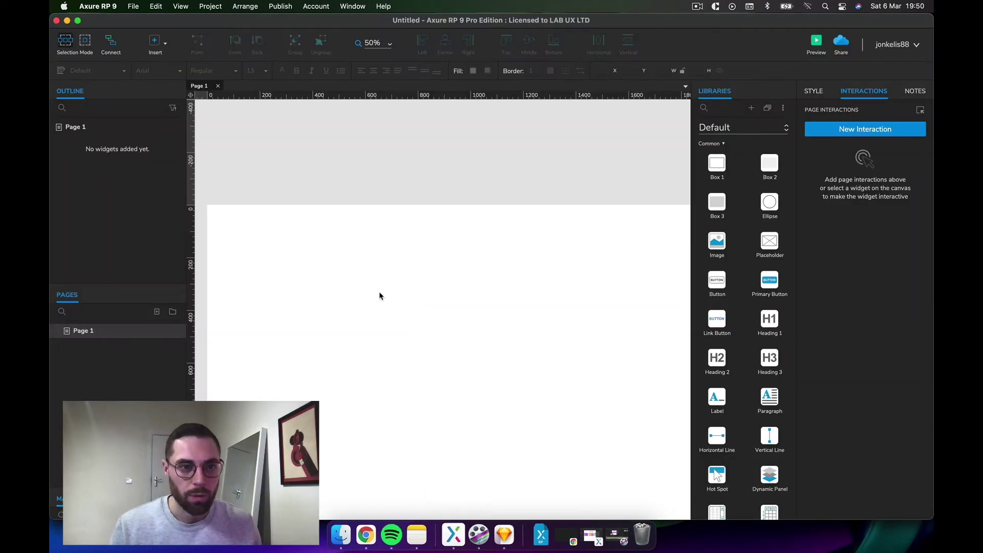
{"action": "scroll", "coordinate": [378, 281], "scroll_direction": "down", "scroll_amount": 2}
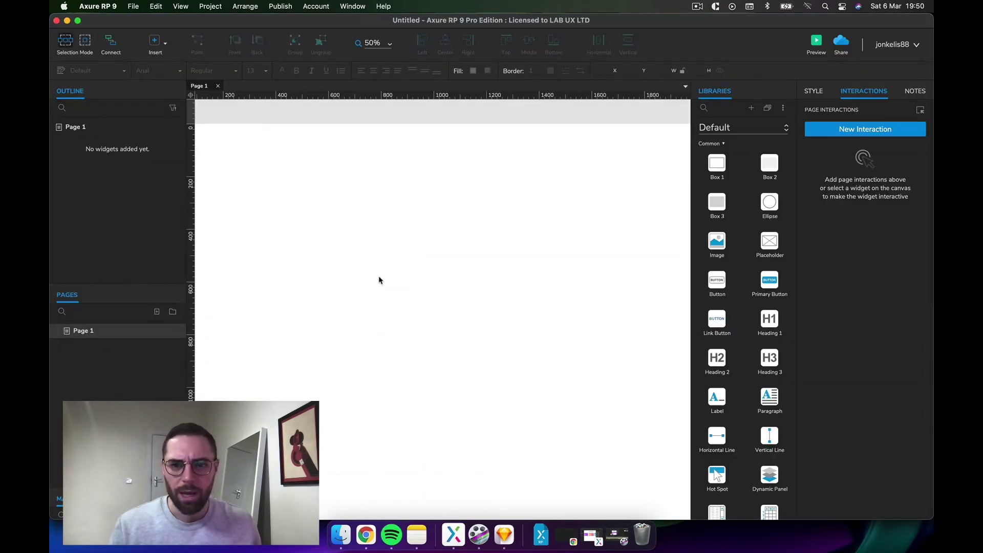
{"action": "scroll", "coordinate": [379, 280], "scroll_direction": "left", "scroll_amount": 2}
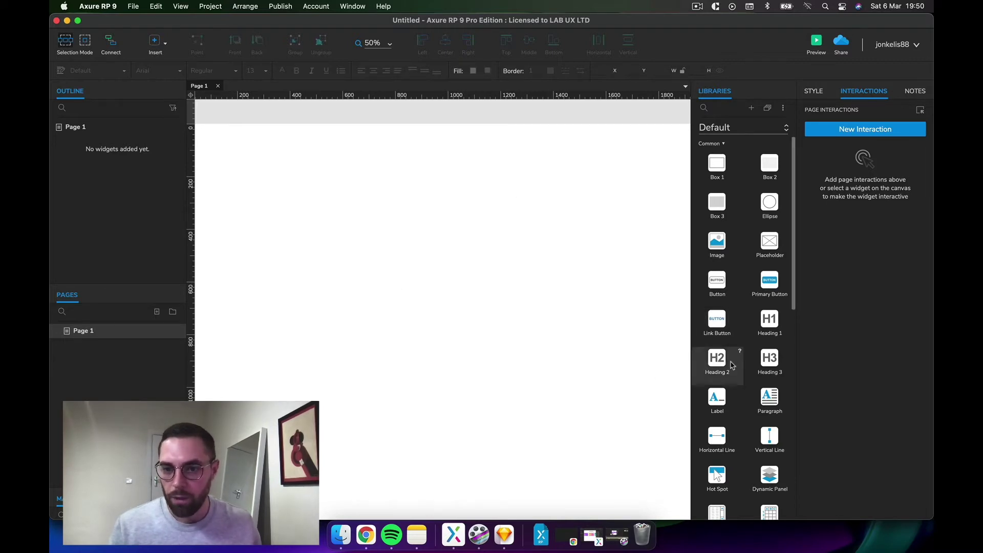
{"action": "left_click_drag", "start_coordinate": [767, 327], "coordinate": [438, 159]}
{"action": "double_click", "coordinate": [438, 157]}
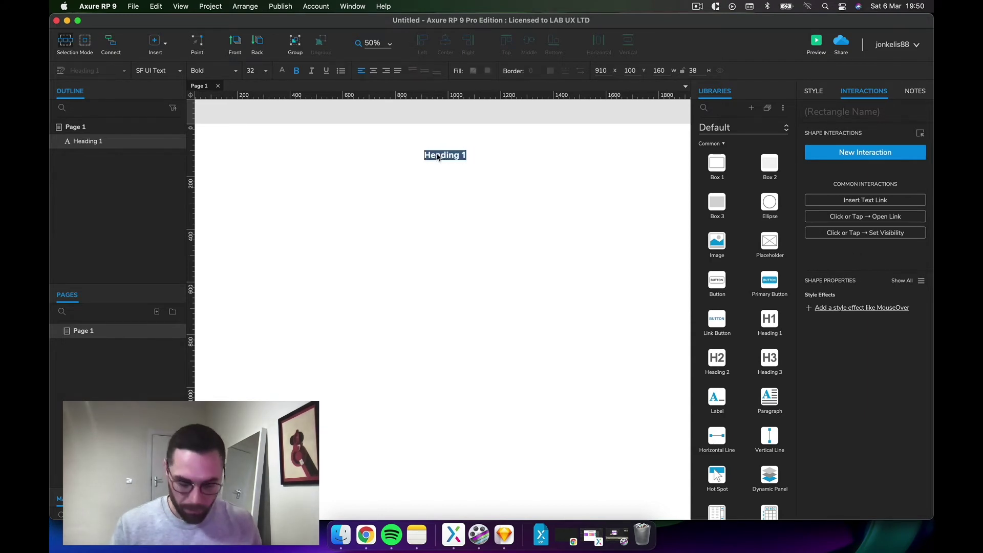
{"action": "key", "text": "BackSpace"}
{"action": "type", "text": "Choose"}
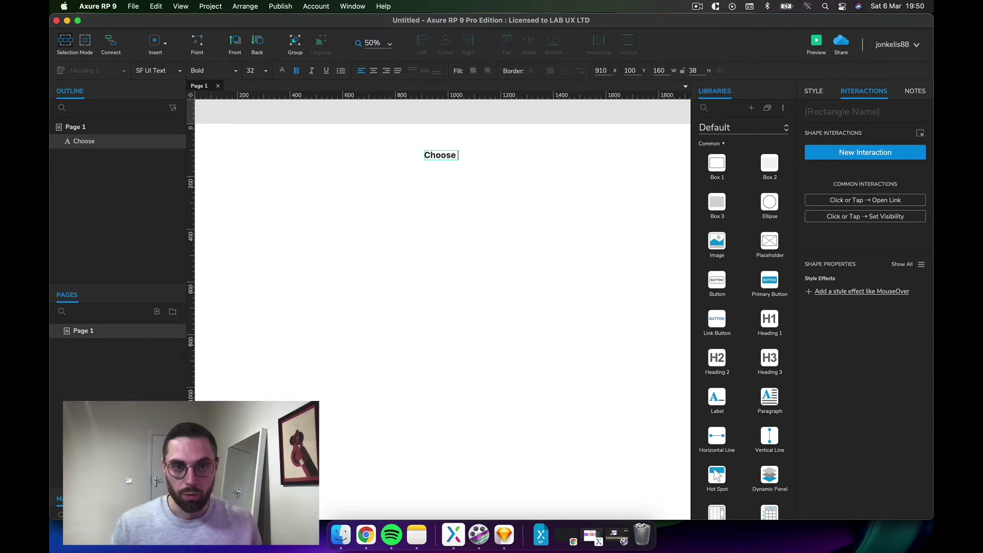
{"action": "type", "text": " your plan"}
{"action": "left_click", "coordinate": [455, 164]}
Enlarge the heading to size 62 and duplicate it below for the subtitle
{"action": "left_click", "coordinate": [457, 156]}
{"action": "left_click", "coordinate": [813, 92]}
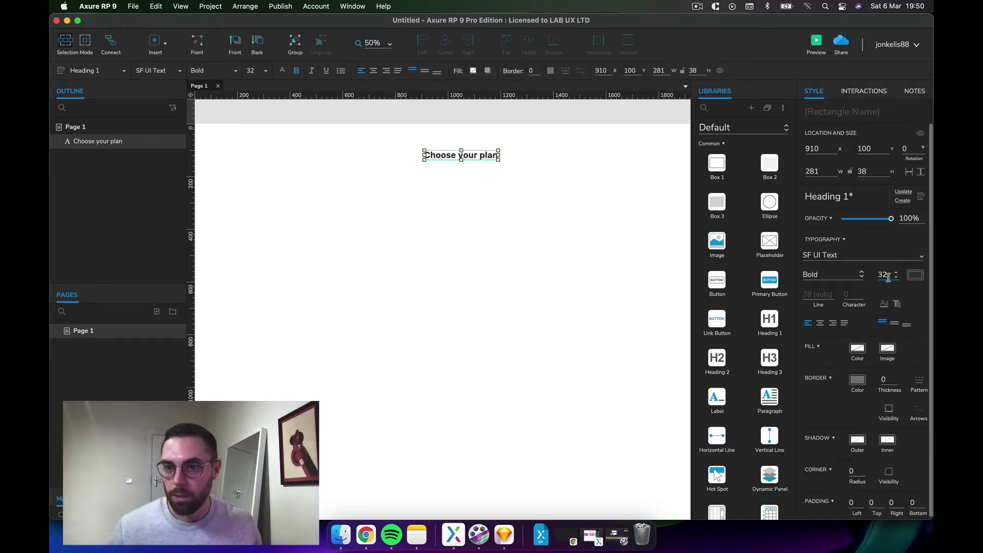
{"action": "key", "text": "shift+Up"}
{"action": "key", "text": "shift+Up"}
{"action": "key", "text": "shift+Up"}
{"action": "left_click_drag", "start_coordinate": [450, 163], "coordinate": [419, 185]}
Retype the copy as 'No subscription, cancel any time' and shrink it to size 51
{"action": "double_click", "coordinate": [420, 185]}
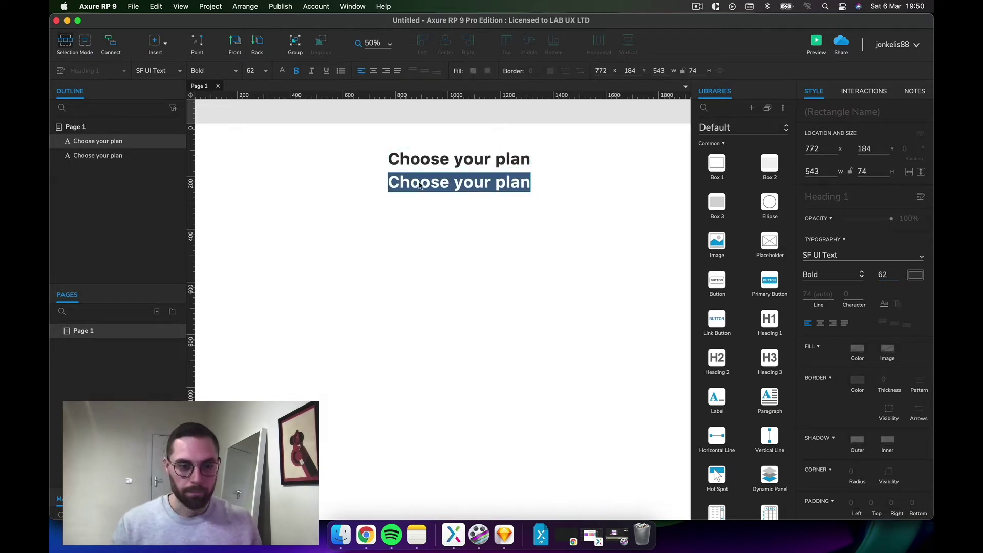
{"action": "type", "text": "N"}
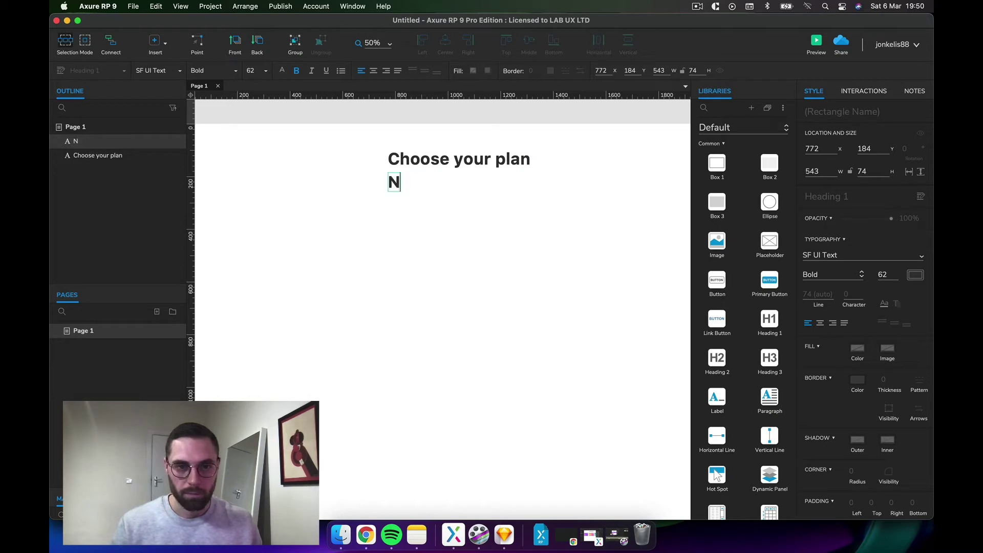
{"action": "type", "text": "o subscript"}
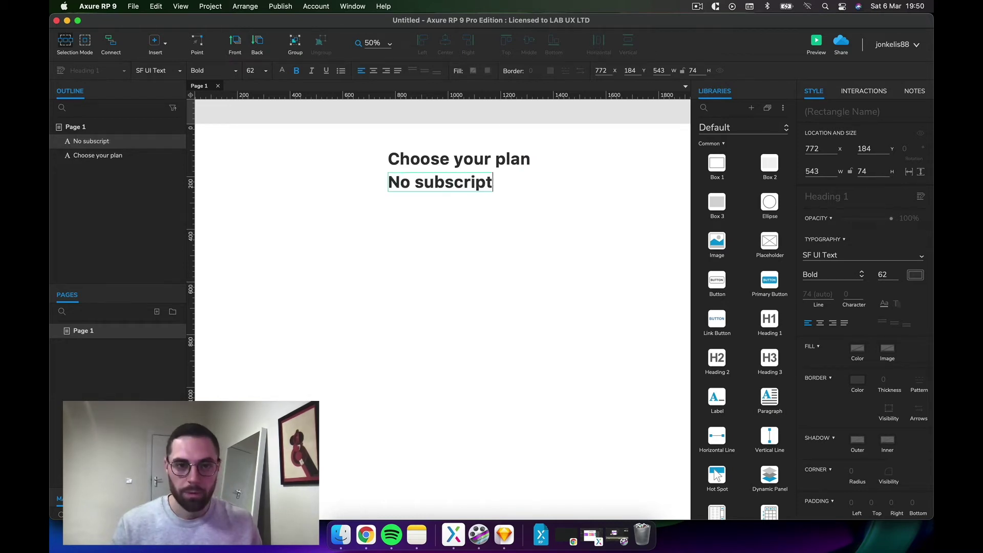
{"action": "type", "text": "ion, cancel any time"}
{"action": "left_click", "coordinate": [394, 260]}
{"action": "left_click", "coordinate": [461, 183]}
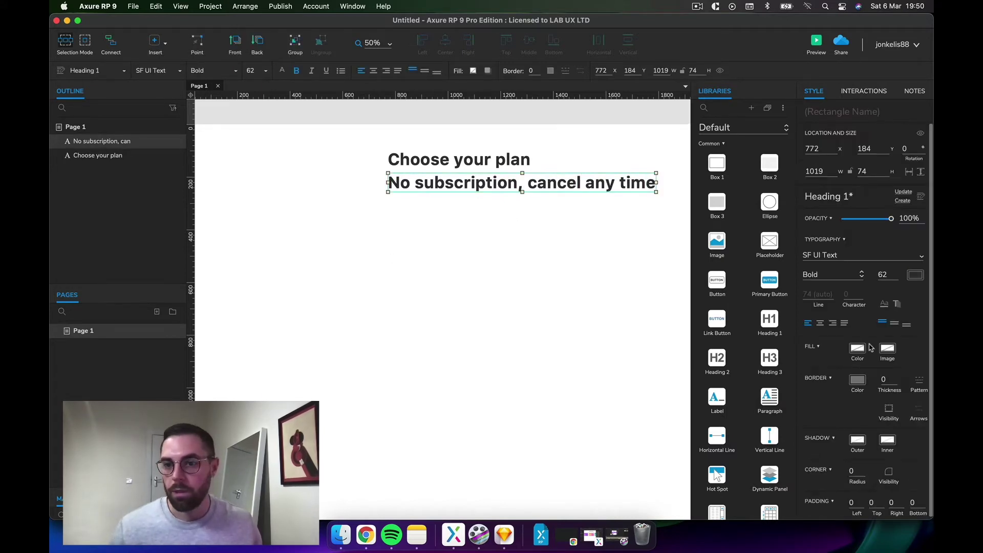
{"action": "left_click", "coordinate": [887, 272]}
{"action": "key", "text": "Down"}
{"action": "key", "text": "Down"}
{"action": "key", "text": "Down"}
{"action": "key", "text": "Down"}
{"action": "key", "text": "Down"}
{"action": "key", "text": "Down"}
{"action": "key", "text": "Down"}
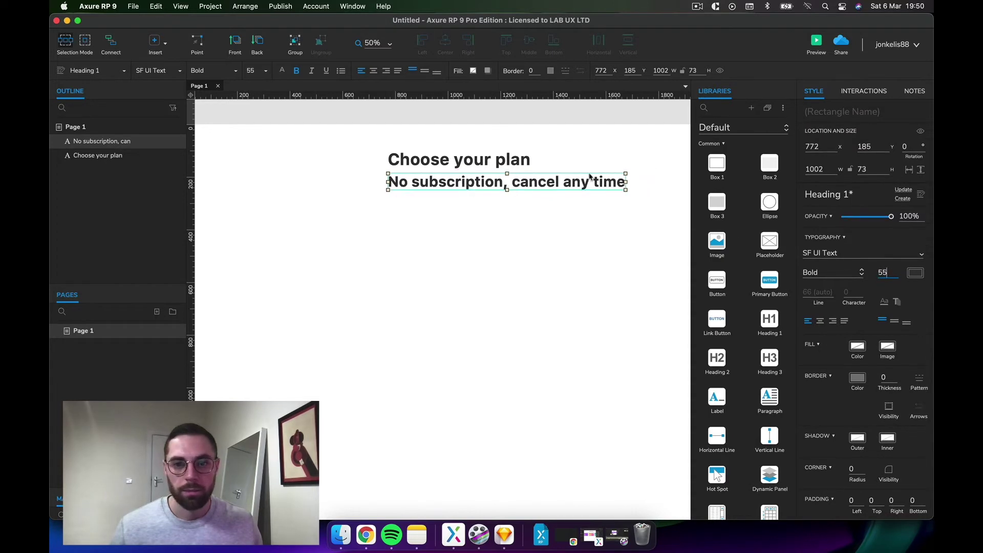
{"action": "key", "text": "Down"}
{"action": "key", "text": "Down"}
{"action": "key", "text": "Down"}
{"action": "key", "text": "Down"}
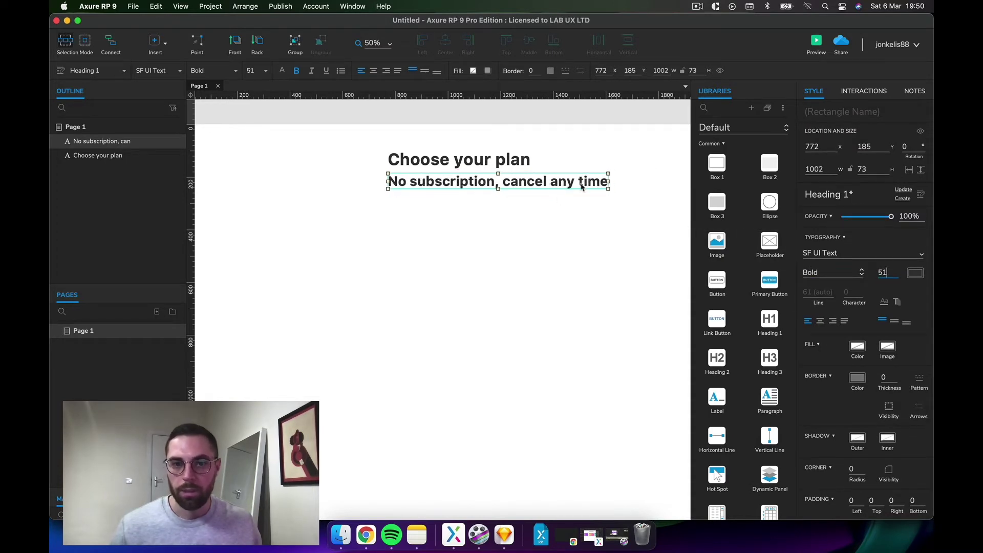
Center-align both headings and position them at the centre of the page
{"action": "left_click", "coordinate": [460, 159], "text": "shift"}
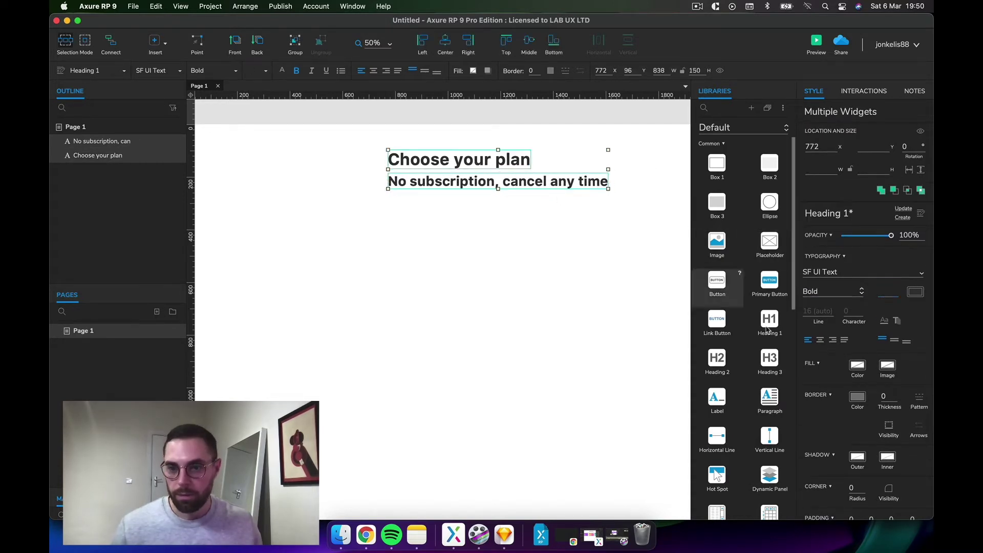
{"action": "left_click", "coordinate": [820, 340]}
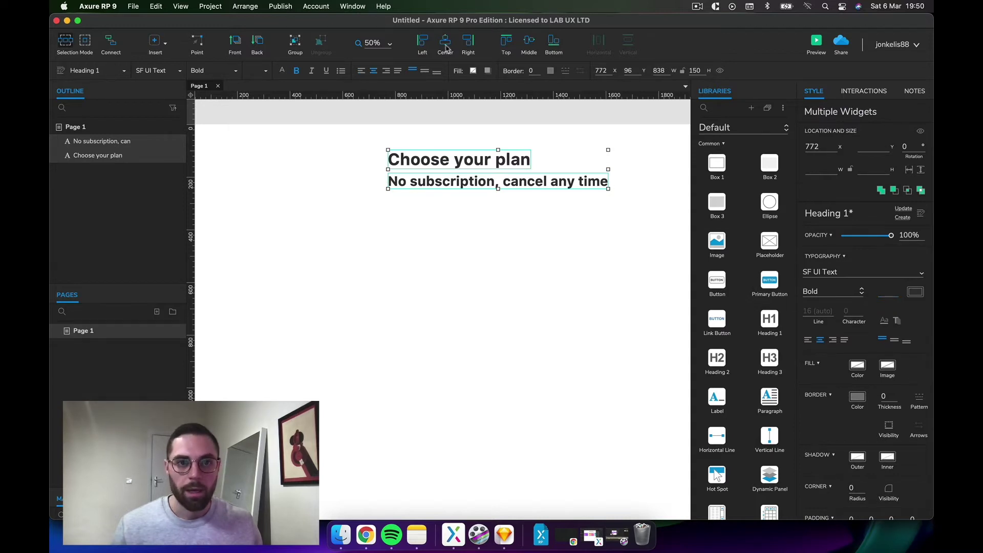
{"action": "left_click_drag", "start_coordinate": [445, 159], "coordinate": [460, 199]}
{"action": "left_click", "coordinate": [451, 210]}
{"action": "left_click", "coordinate": [460, 190]}
{"action": "left_click", "coordinate": [455, 228]}
{"action": "left_click", "coordinate": [454, 195]}
{"action": "left_click", "coordinate": [425, 256]}
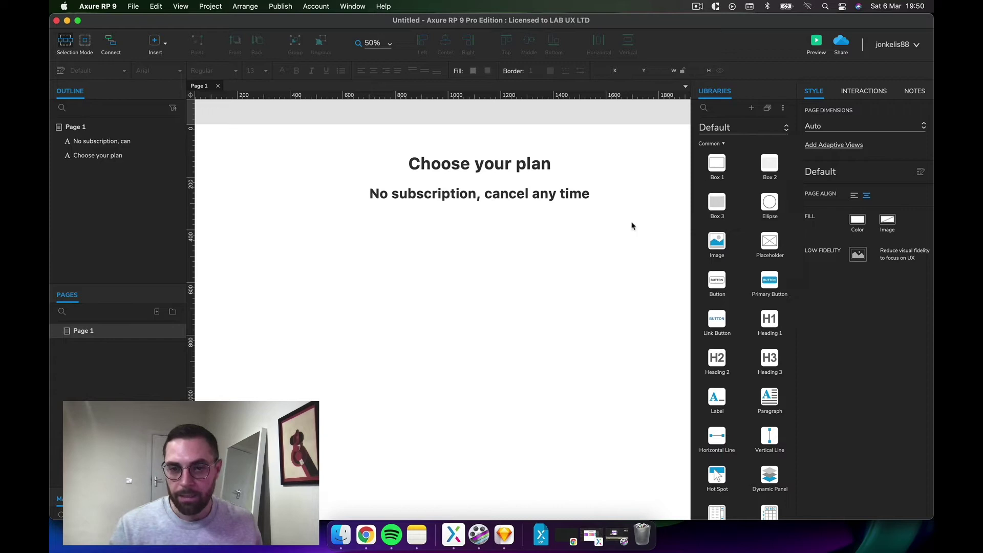
Add a 745 by 422 rectangle below the subtitle and round its corners
{"action": "left_click_drag", "start_coordinate": [769, 163], "coordinate": [473, 250]}
{"action": "left_click_drag", "start_coordinate": [520, 275], "coordinate": [451, 269]}
{"action": "left_click", "coordinate": [854, 471]}
{"action": "type", "text": "10"}
{"action": "key", "text": "Return"}
{"action": "left_click", "coordinate": [407, 422]}
{"action": "left_click", "coordinate": [433, 272]}
{"action": "left_click", "coordinate": [864, 474]}
{"action": "type", "text": "25"}
{"action": "left_click", "coordinate": [463, 474]}
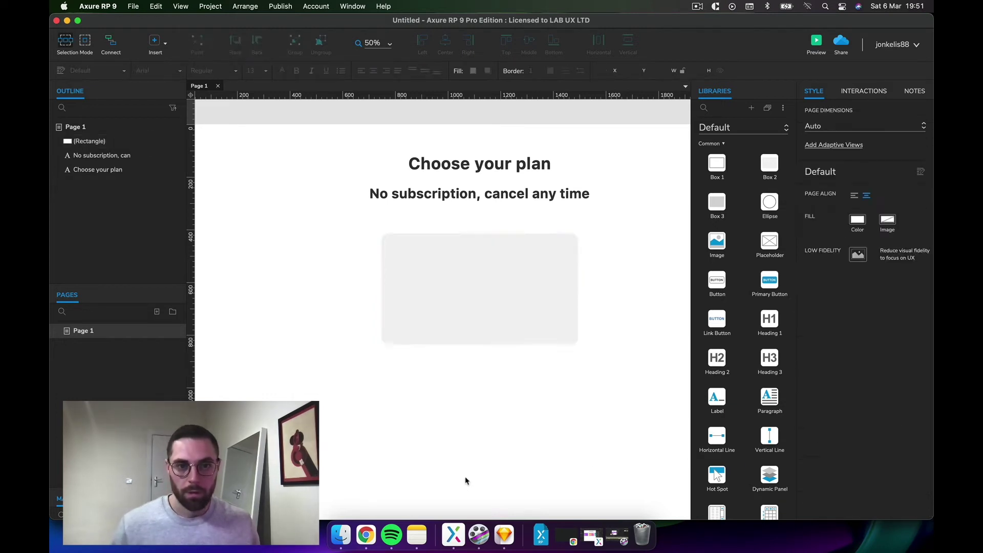
{"action": "left_click", "coordinate": [447, 259]}
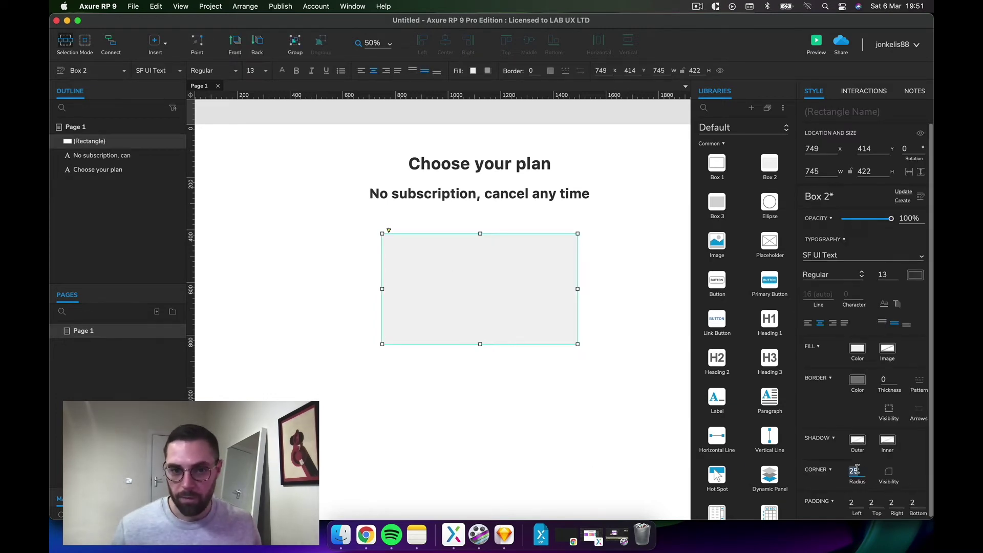
{"action": "left_click", "coordinate": [490, 408]}
{"action": "left_click", "coordinate": [445, 263]}
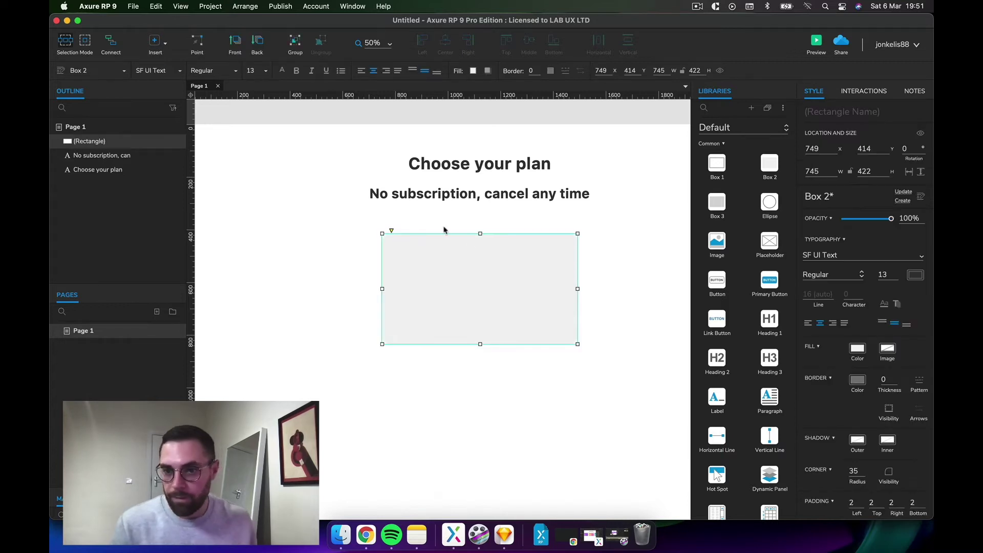
Fill the card with the recent purple-to-pink linear gradient, angled diagonally
{"action": "left_click", "coordinate": [857, 350]}
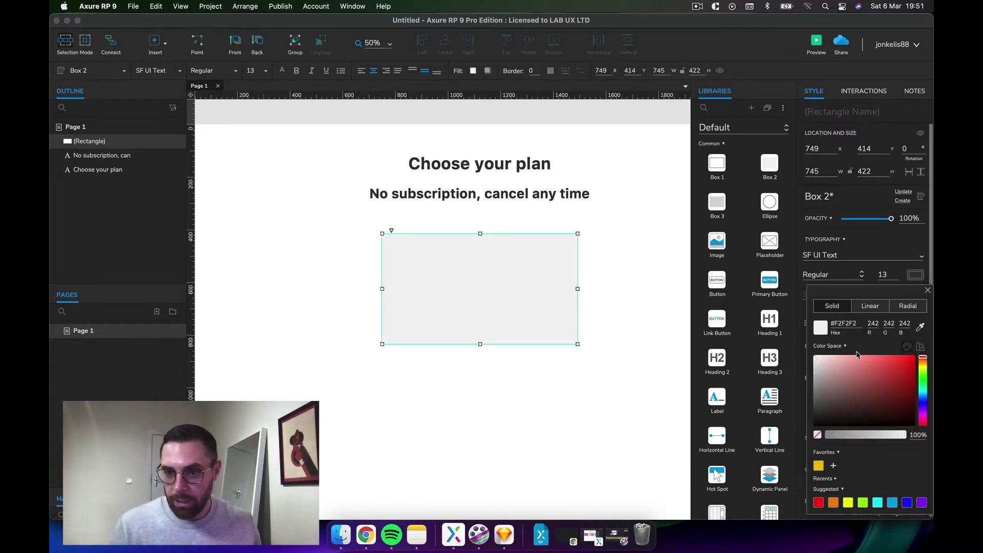
{"action": "left_click", "coordinate": [834, 479]}
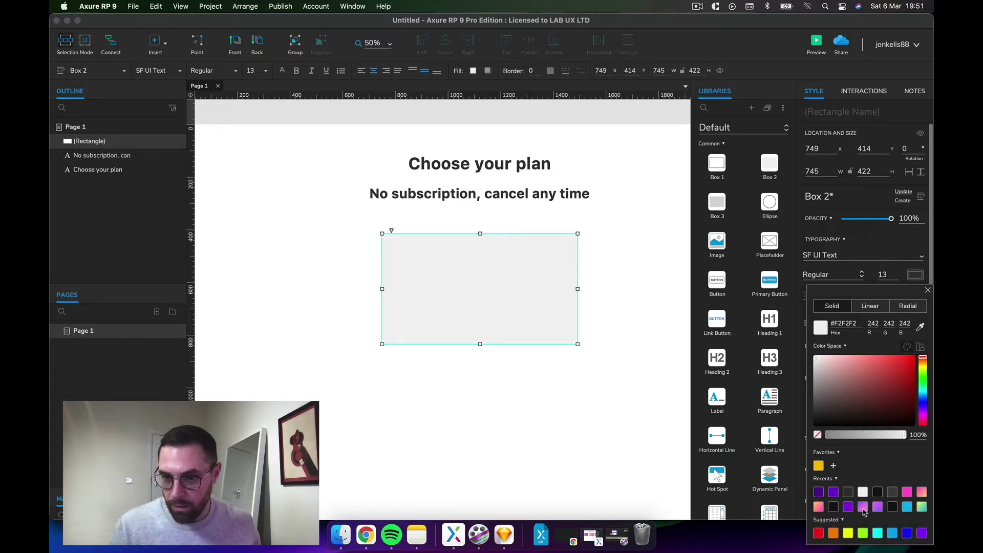
{"action": "left_click", "coordinate": [863, 507]}
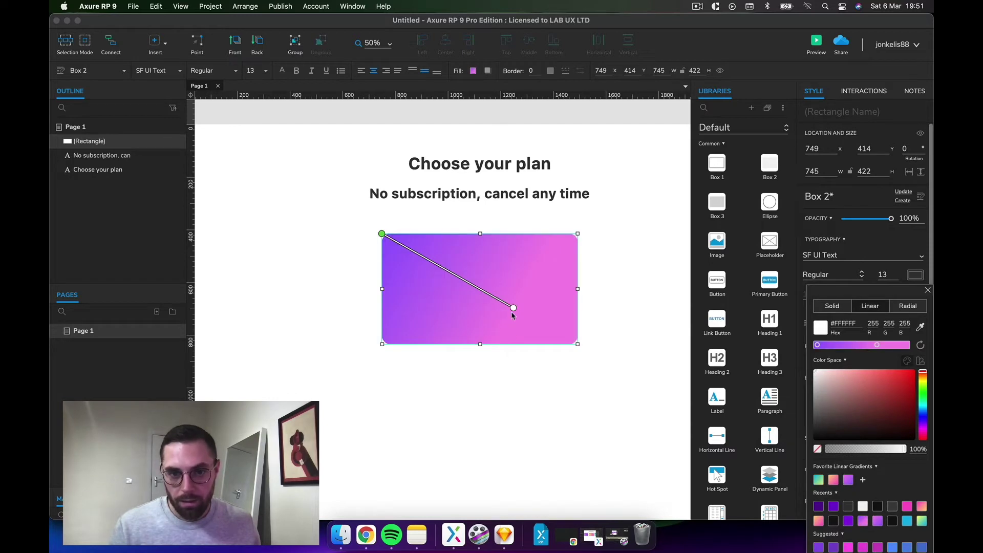
{"action": "left_click_drag", "start_coordinate": [513, 308], "coordinate": [578, 344]}
{"action": "left_click", "coordinate": [644, 340]}
{"action": "left_click", "coordinate": [544, 395]}
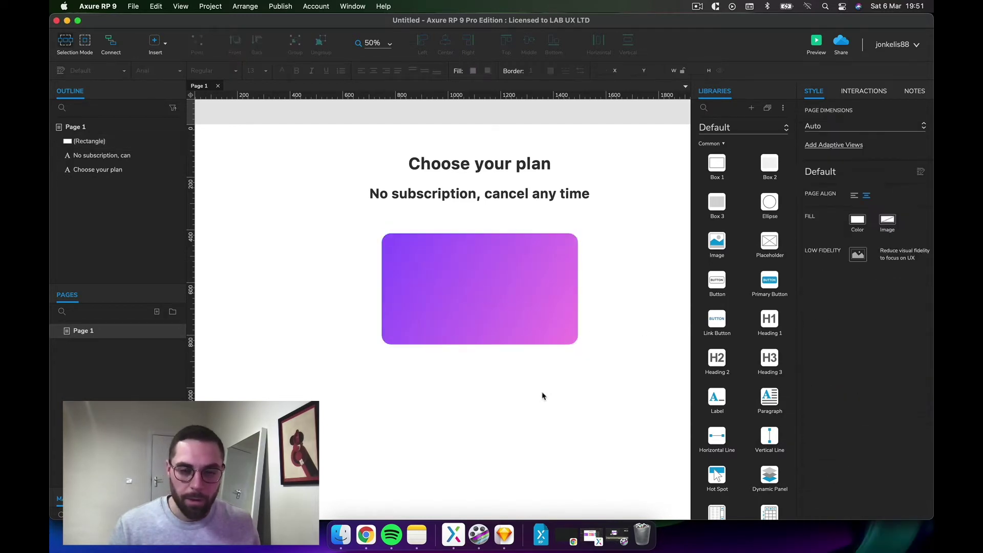
{"action": "left_click", "coordinate": [521, 301]}
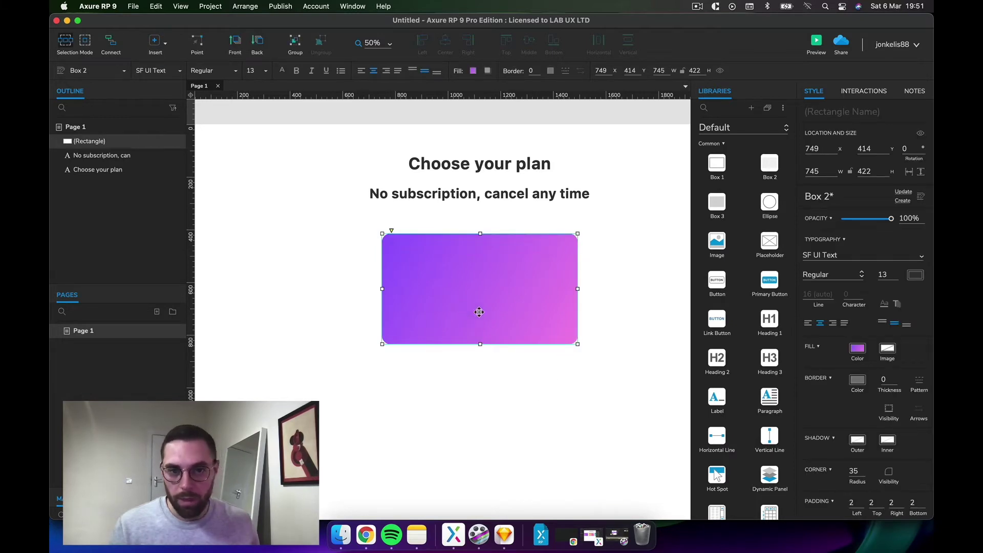
{"action": "left_click", "coordinate": [524, 368]}
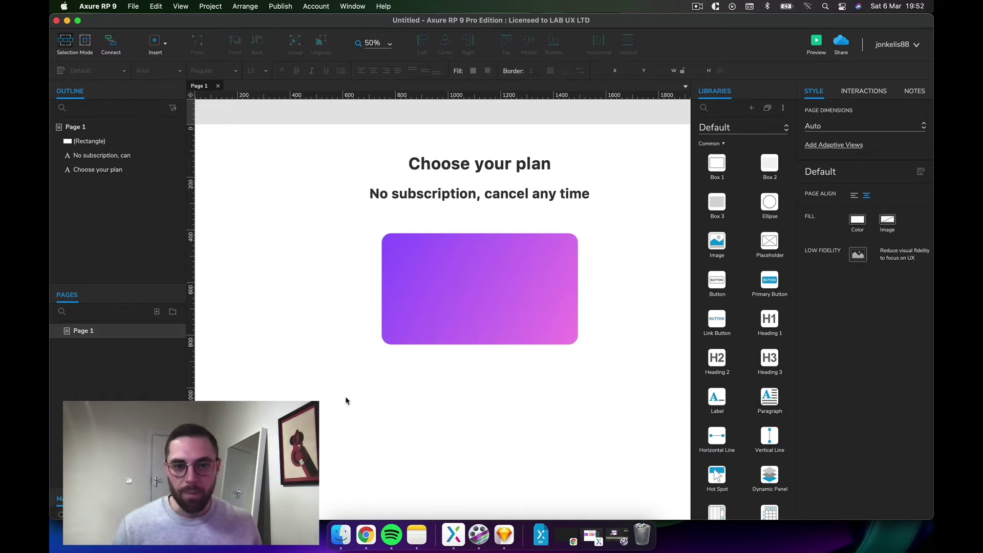
Add a '£19.99' line under Basic and left-align the card's text
{"action": "left_click", "coordinate": [420, 284]}
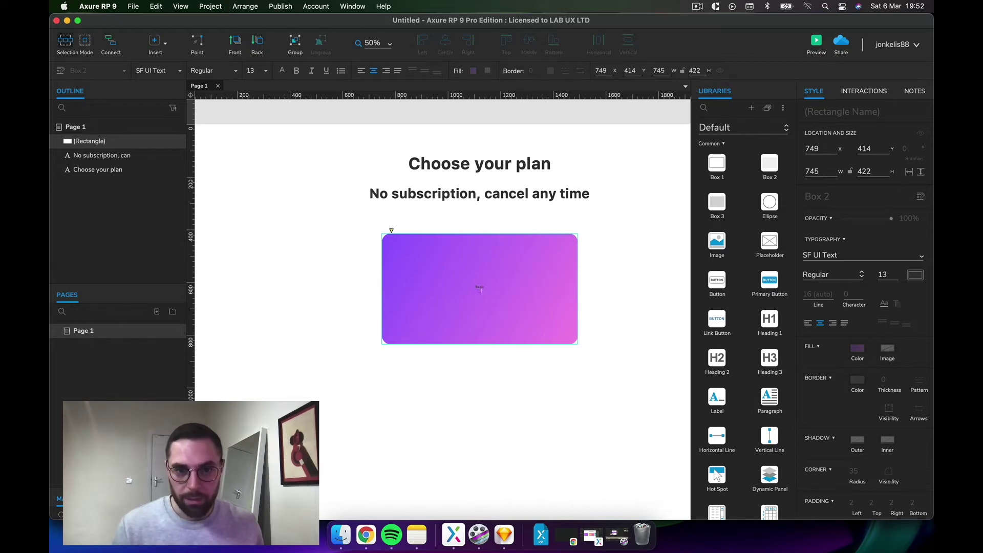
{"action": "key", "text": "Return"}
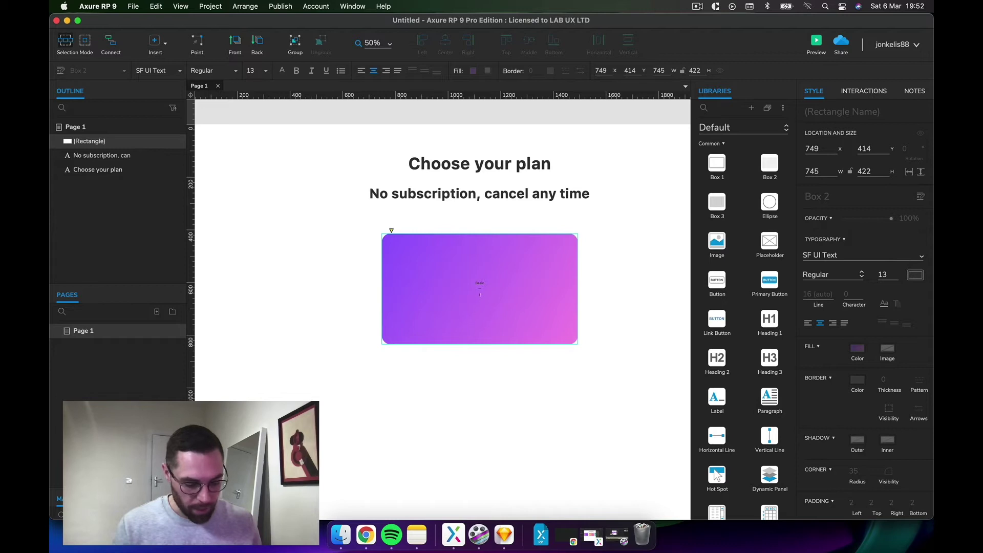
{"action": "type", "text": "£19.99"}
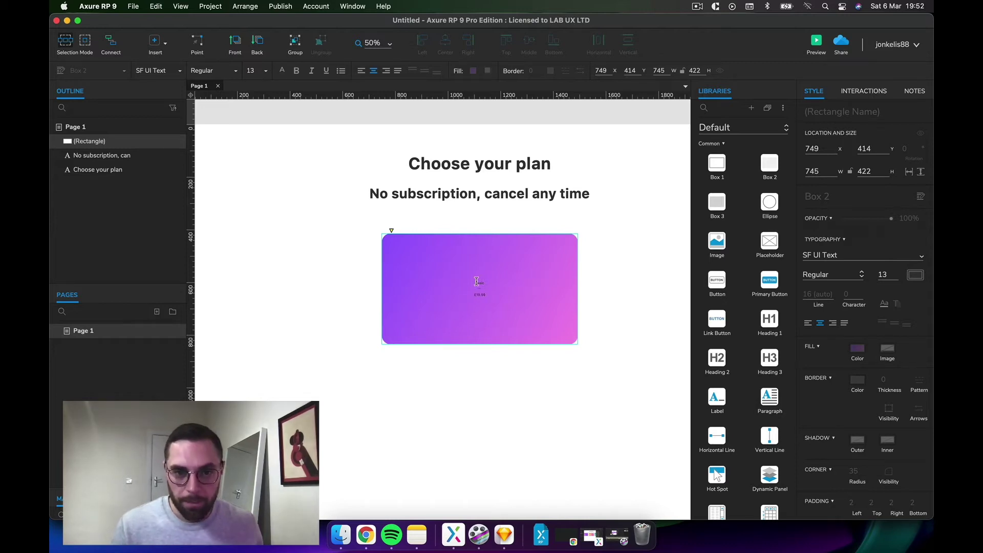
{"action": "key", "text": "Escape"}
{"action": "left_click", "coordinate": [333, 398]}
{"action": "left_click", "coordinate": [417, 318]}
{"action": "left_click", "coordinate": [808, 322]}
Enlarge the 'Basic' line to size 43
{"action": "double_click", "coordinate": [393, 287]}
{"action": "left_click", "coordinate": [393, 286]}
{"action": "double_click", "coordinate": [387, 283]}
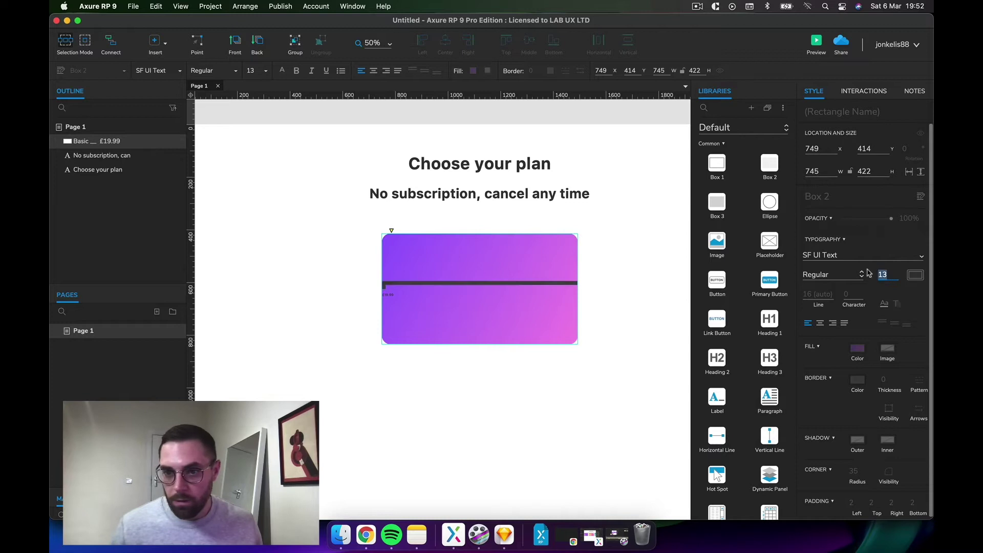
{"action": "key", "text": "shift+Up"}
{"action": "key", "text": "shift+Up"}
{"action": "key", "text": "shift+Up"}
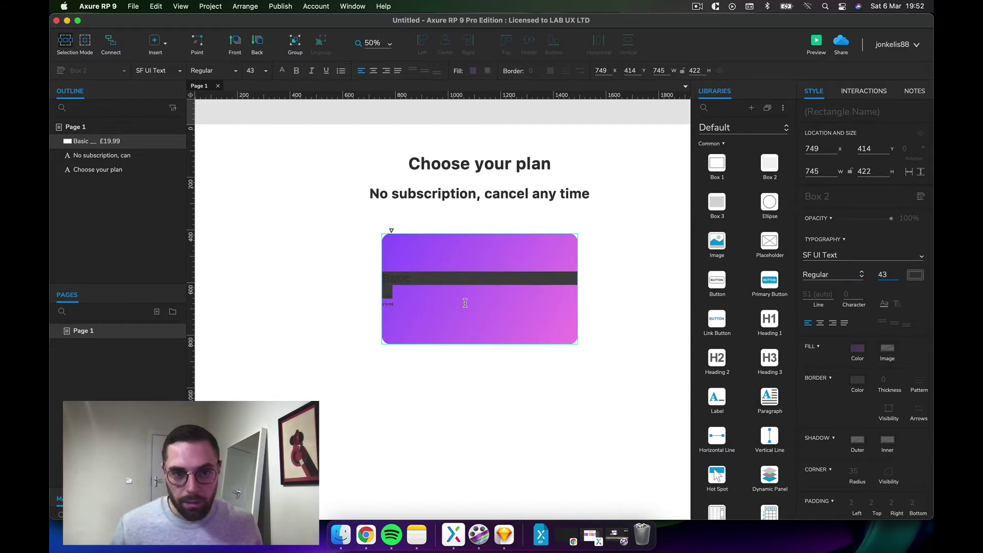
{"action": "left_click", "coordinate": [332, 312]}
Make the £19.99 price size 73 with Heavy weight
{"action": "double_click", "coordinate": [395, 312]}
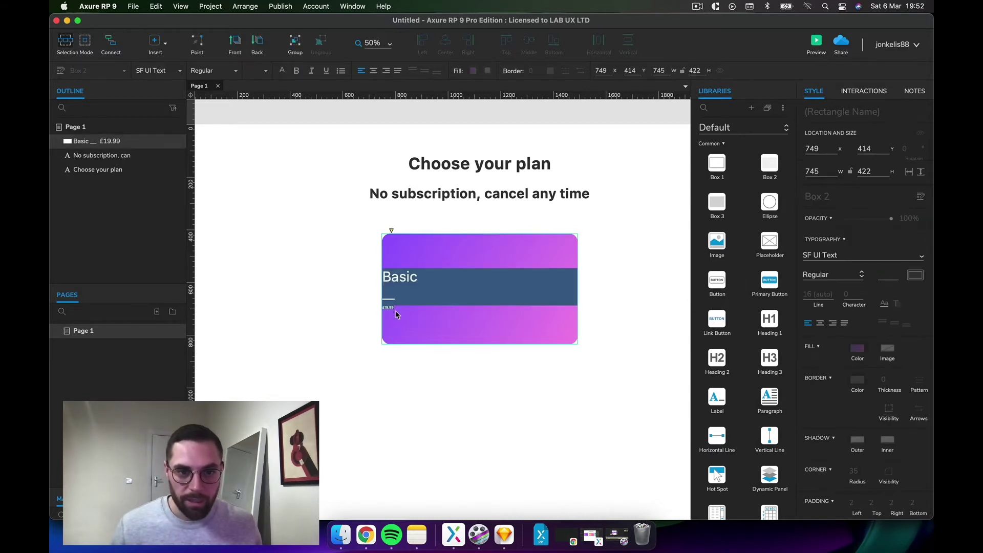
{"action": "left_click", "coordinate": [396, 313]}
{"action": "left_click", "coordinate": [391, 307]}
{"action": "double_click", "coordinate": [390, 307]}
{"action": "double_click", "coordinate": [880, 275]}
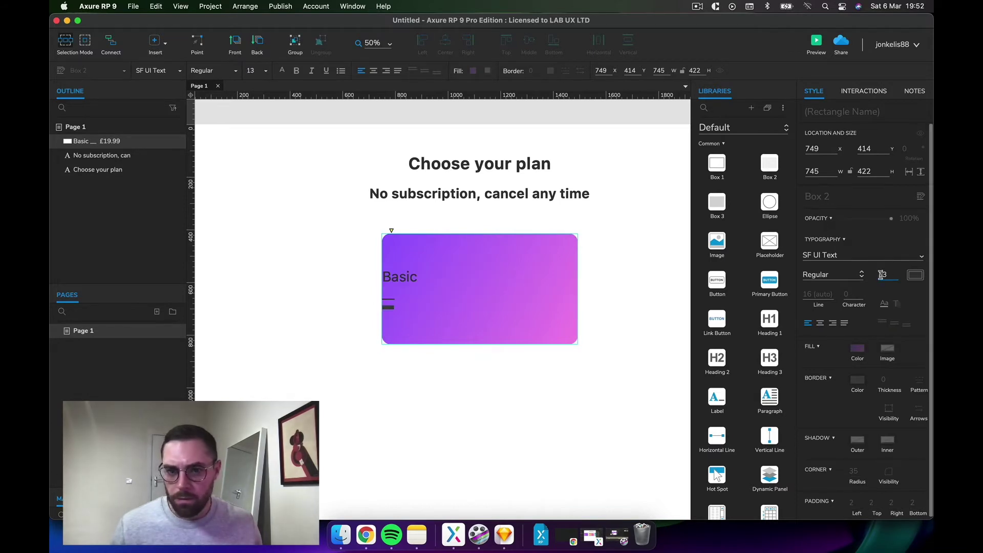
{"action": "type", "text": "73"}
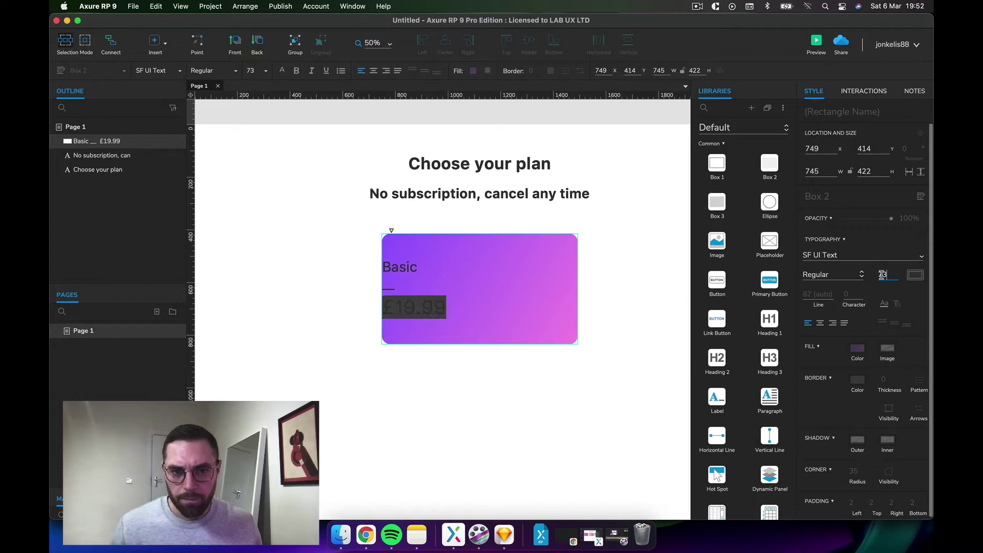
{"action": "left_click", "coordinate": [824, 276]}
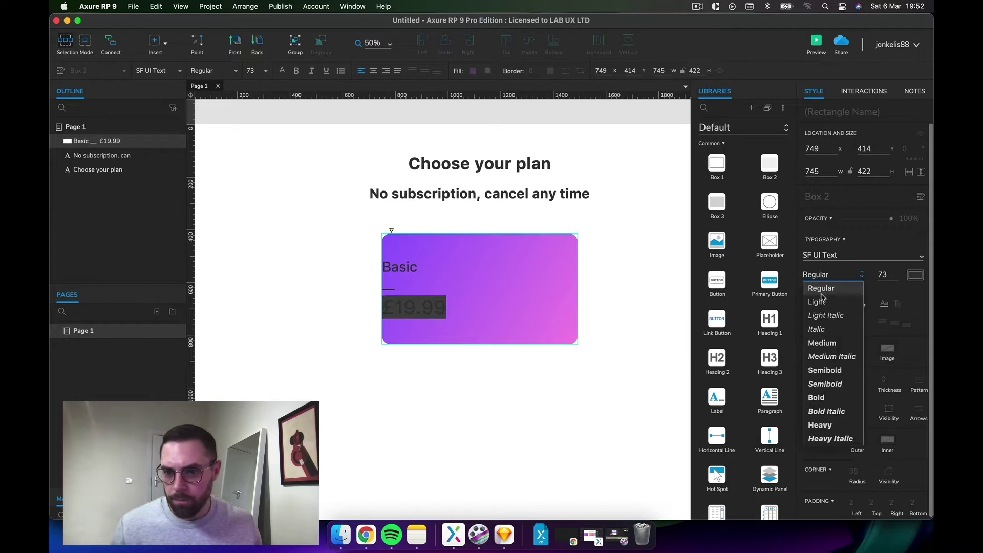
{"action": "left_click", "coordinate": [819, 428]}
Set the card's padding to Left 28 and Bottom 102
{"action": "left_click", "coordinate": [459, 404]}
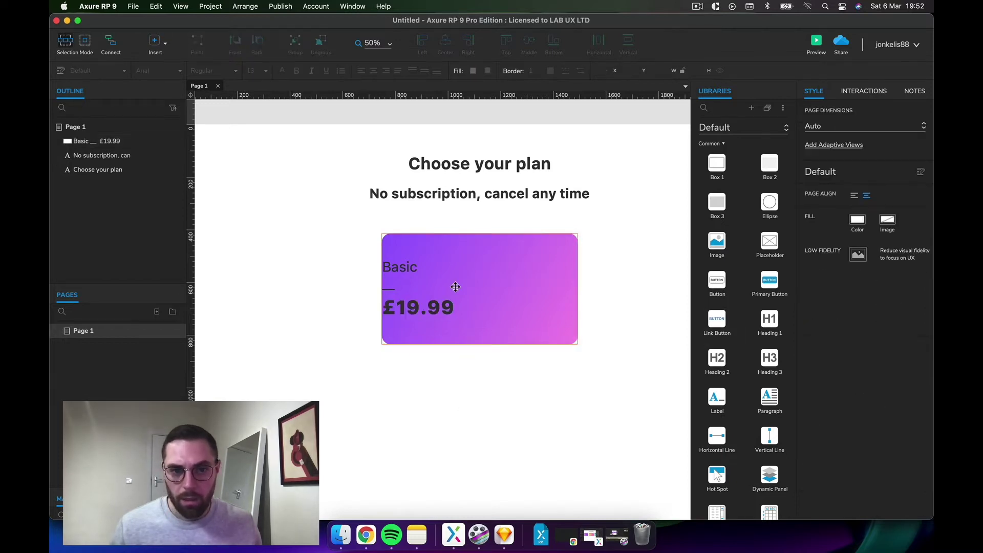
{"action": "left_click", "coordinate": [456, 287]}
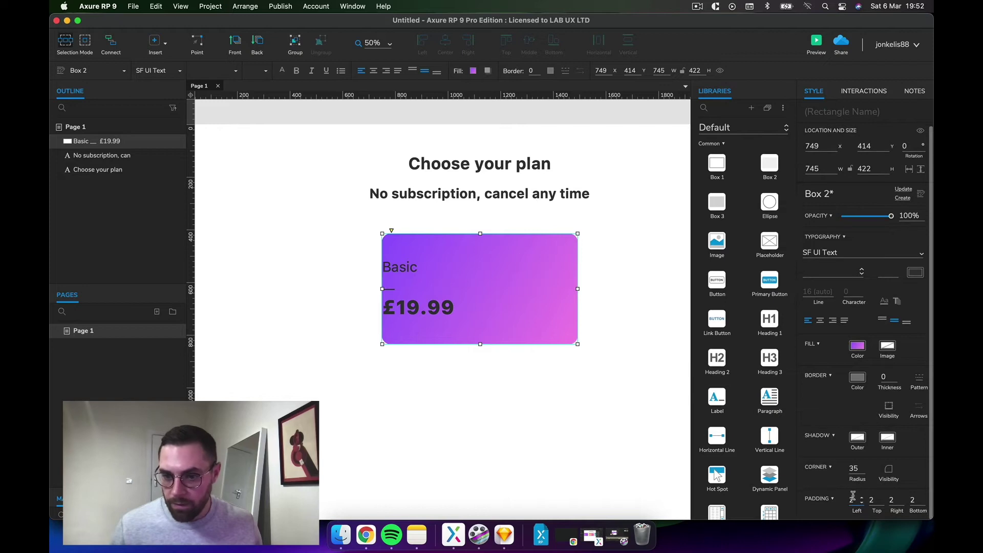
{"action": "double_click", "coordinate": [853, 499]}
{"action": "type", "text": "24"}
{"action": "key", "text": "Return"}
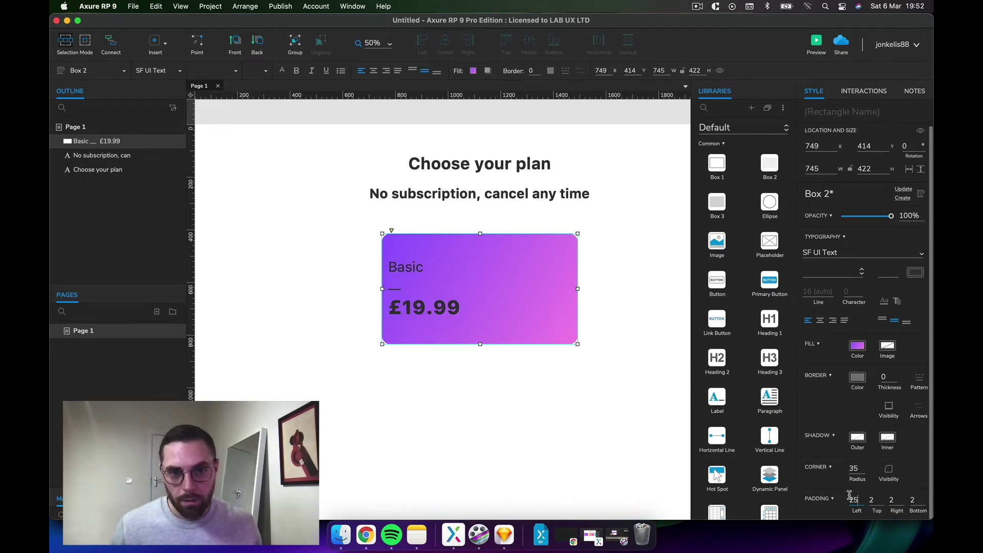
{"action": "key", "text": "Up"}
{"action": "key", "text": "Up"}
{"action": "key", "text": "Up"}
{"action": "left_click", "coordinate": [913, 500]}
{"action": "key", "text": "shift+Up"}
{"action": "key", "text": "shift+Up"}
{"action": "key", "text": "shift+Up"}
{"action": "key", "text": "shift+Up"}
{"action": "key", "text": "shift+Up"}
{"action": "key", "text": "shift+Up"}
{"action": "key", "text": "shift+Up"}
{"action": "key", "text": "shift+Up"}
{"action": "key", "text": "shift+Up"}
{"action": "key", "text": "shift+Up"}
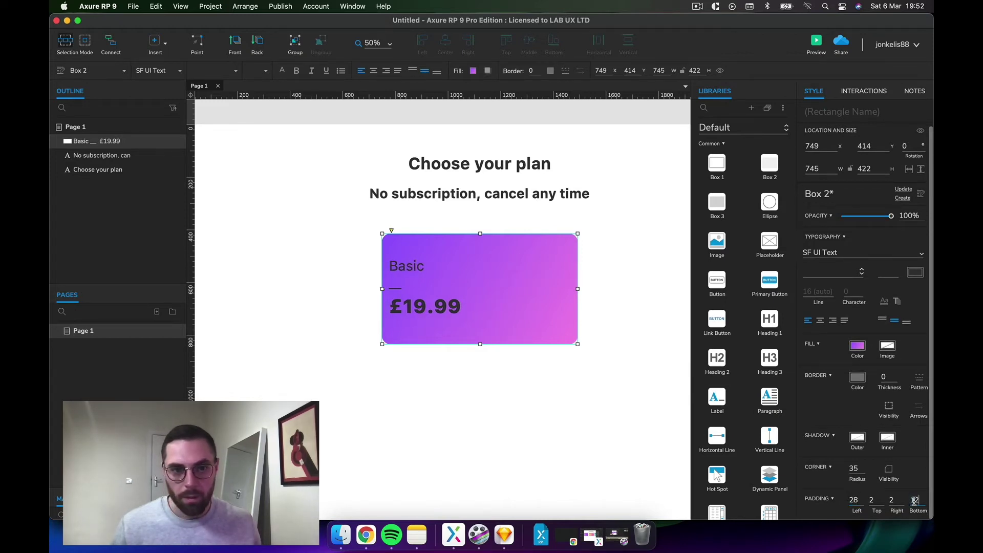
Colour the £19.99 price text white
{"action": "left_click", "coordinate": [580, 352]}
{"action": "left_click", "coordinate": [460, 296]}
{"action": "double_click", "coordinate": [460, 295]}
{"action": "key", "text": "super+a"}
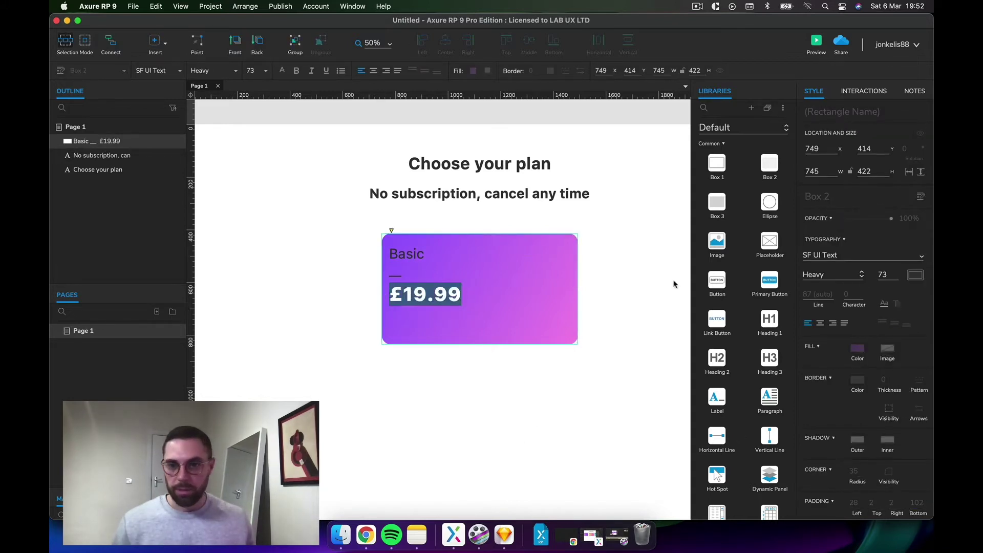
{"action": "left_click", "coordinate": [915, 275]}
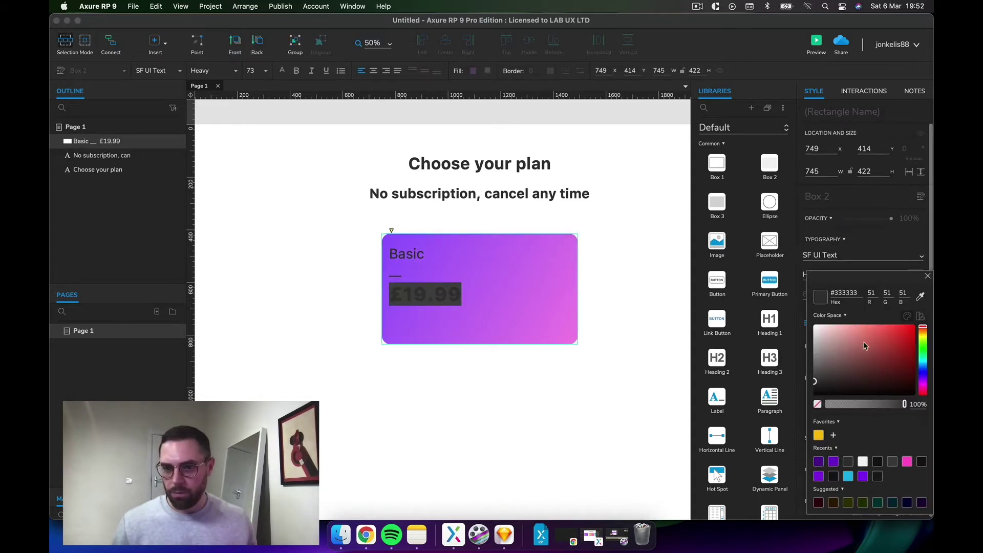
{"action": "left_click", "coordinate": [517, 454]}
{"action": "left_click", "coordinate": [498, 278]}
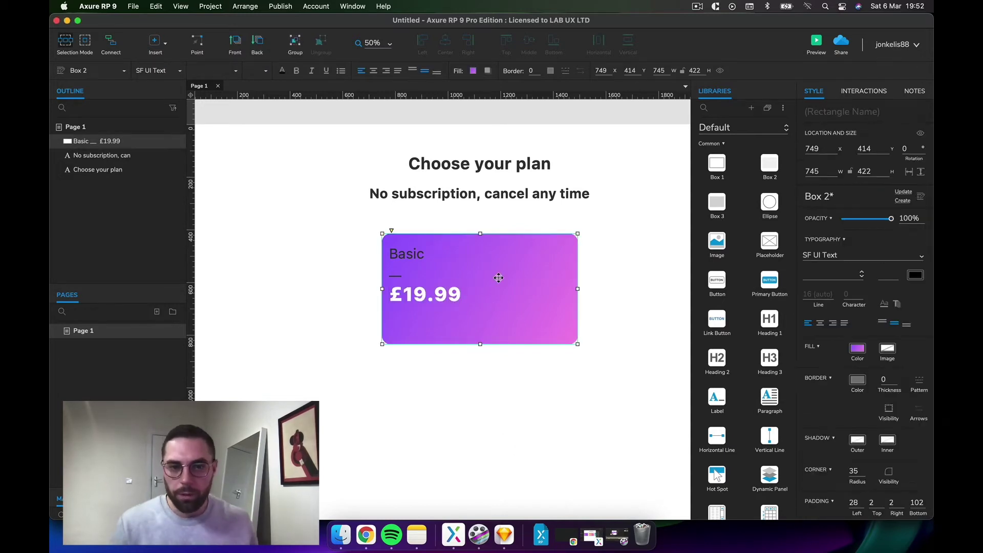
Add a MouseOver style effect with a reversed purple linear gradient fill, then preview the page
{"action": "right_click", "coordinate": [504, 263]}
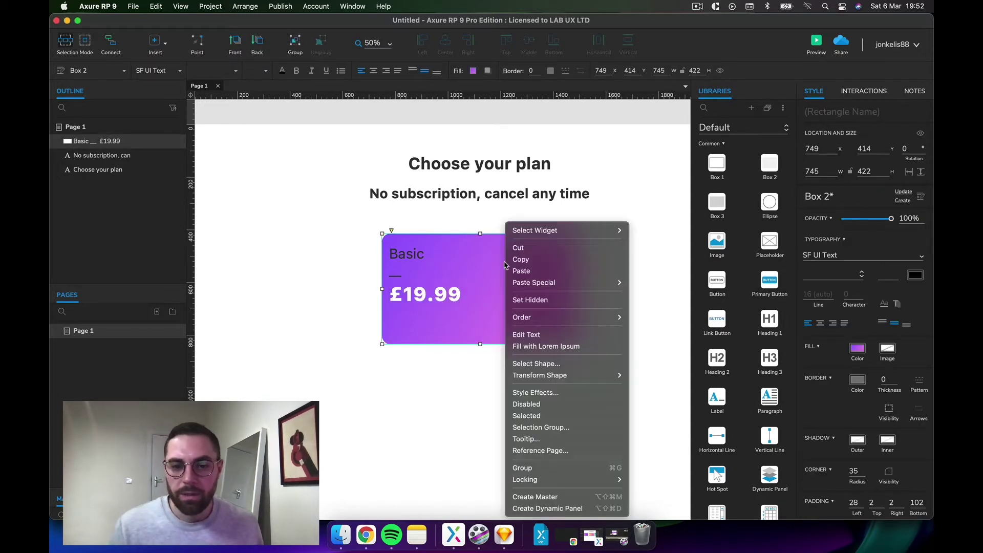
{"action": "left_click", "coordinate": [527, 393]}
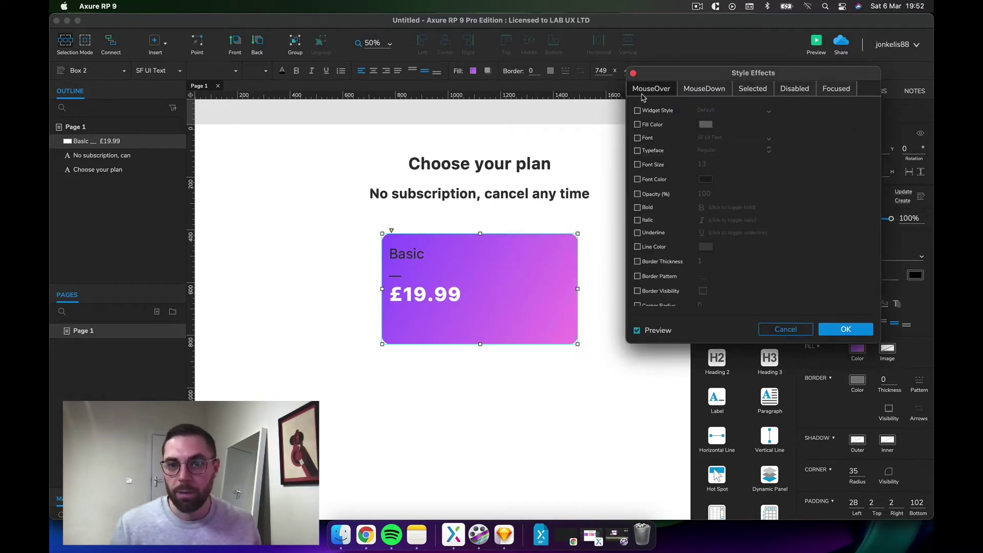
{"action": "left_click", "coordinate": [638, 125]}
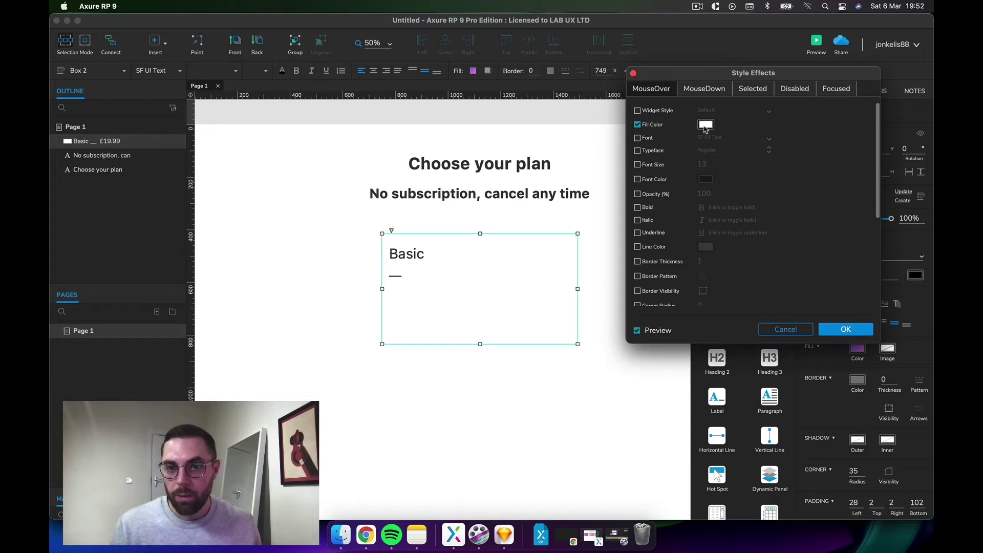
{"action": "left_click", "coordinate": [705, 125]}
{"action": "left_click", "coordinate": [760, 154]}
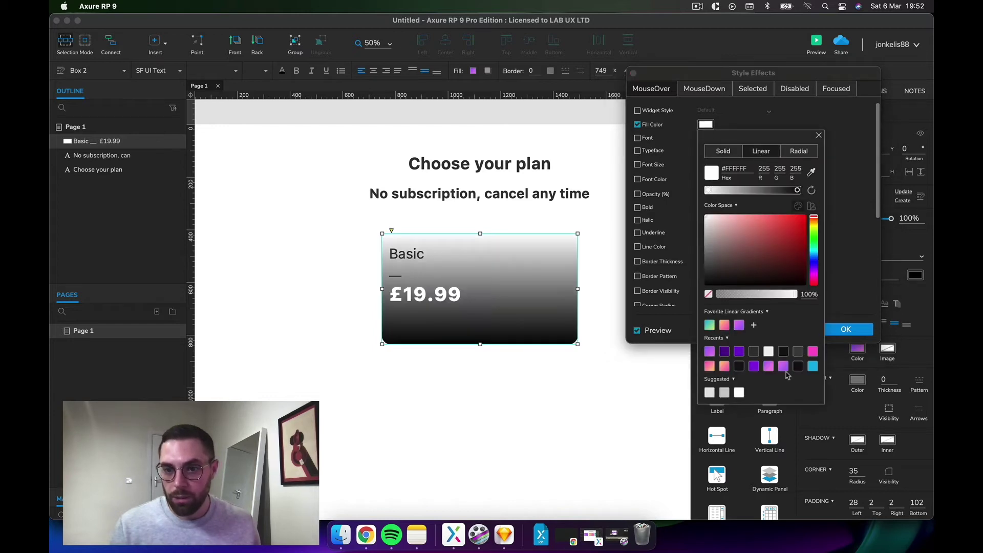
{"action": "left_click", "coordinate": [739, 326]}
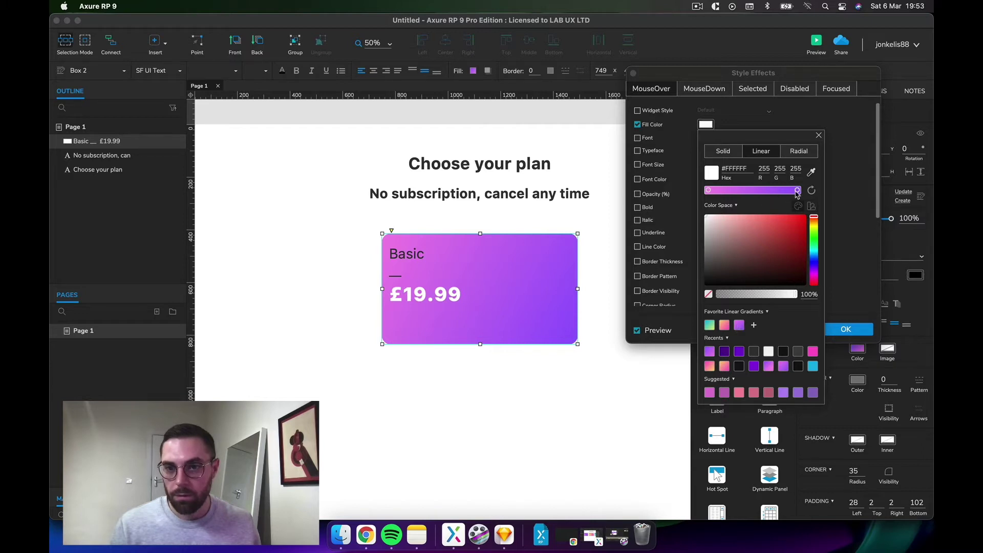
{"action": "mouse_move", "coordinate": [797, 192]}
{"action": "left_mouse_down"}
{"action": "mouse_move", "coordinate": [719, 195]}
{"action": "mouse_move", "coordinate": [808, 191]}
{"action": "left_mouse_up"}
{"action": "left_click_drag", "start_coordinate": [731, 191], "coordinate": [691, 192]}
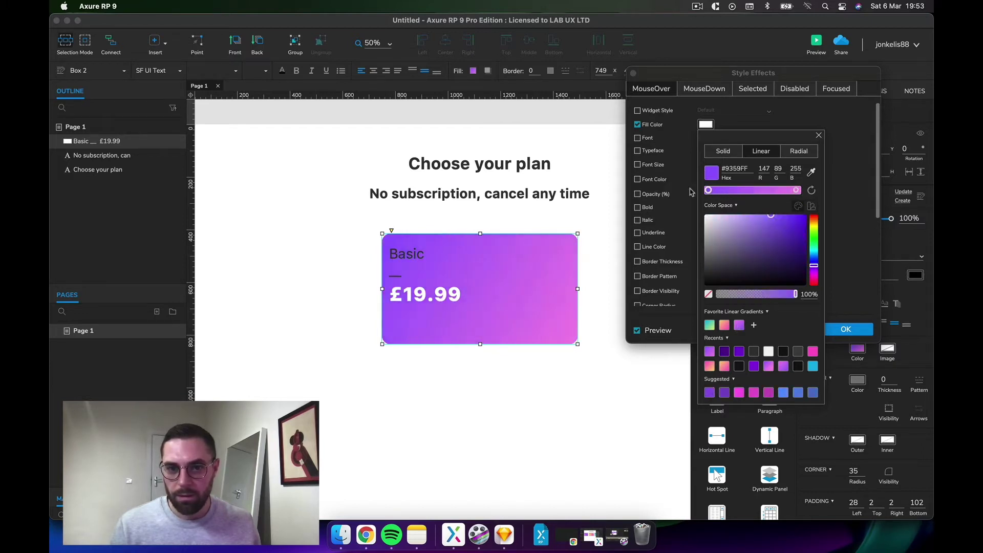
{"action": "left_click", "coordinate": [861, 302]}
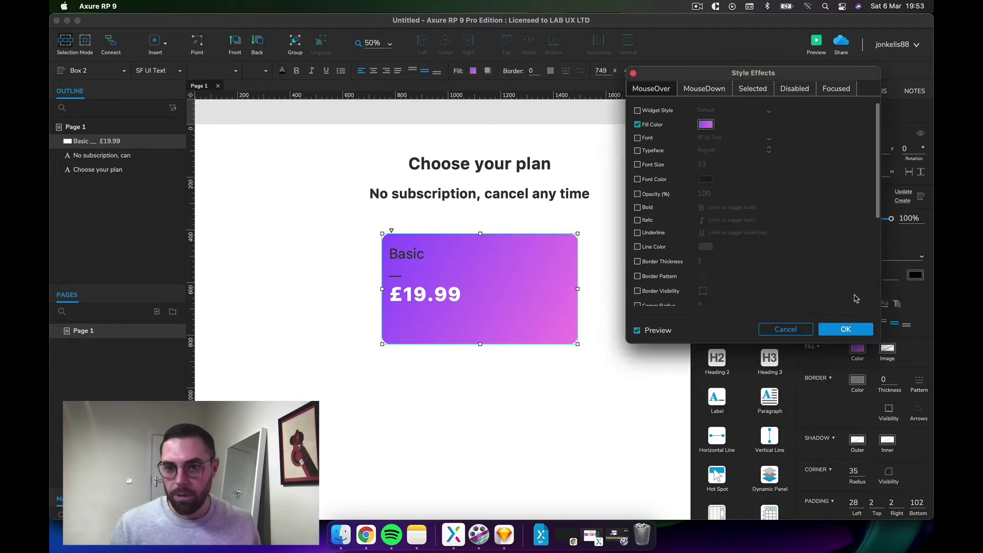
{"action": "left_click", "coordinate": [846, 329]}
{"action": "left_click", "coordinate": [813, 46]}
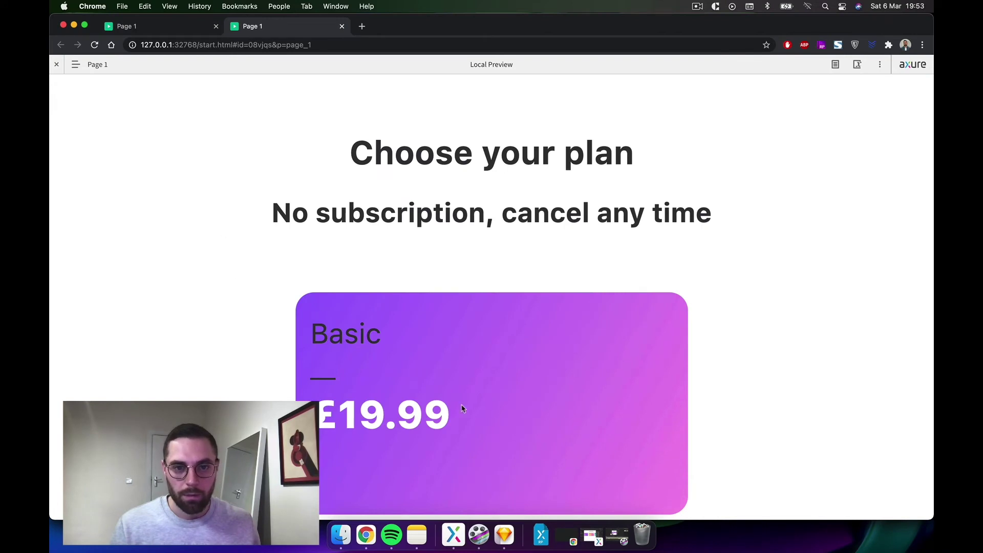
Reduce the 'Choose your plan' heading to font size 32
{"action": "left_click", "coordinate": [453, 533]}
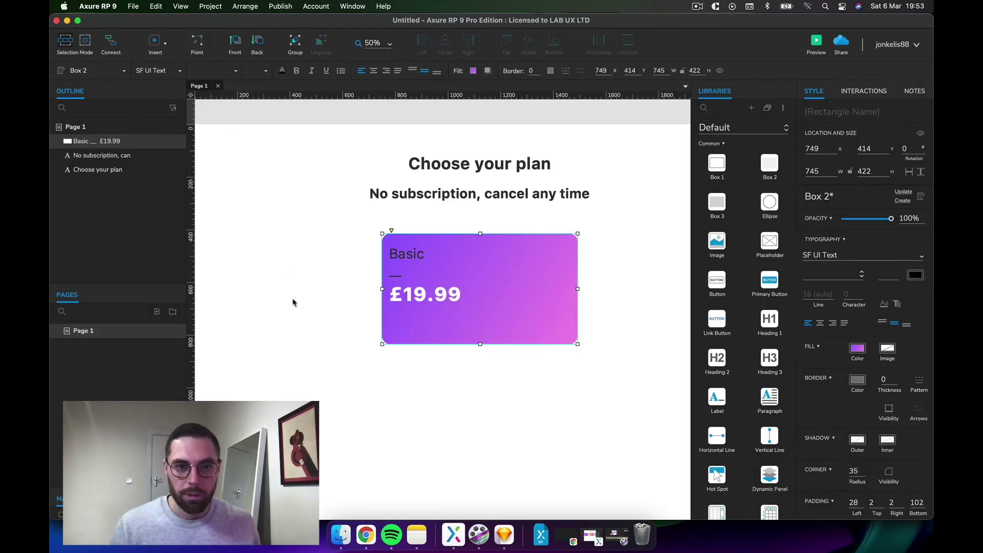
{"action": "left_click", "coordinate": [297, 302]}
{"action": "key", "text": "super+equal"}
{"action": "key", "text": "super+minus"}
{"action": "key", "text": "super+minus"}
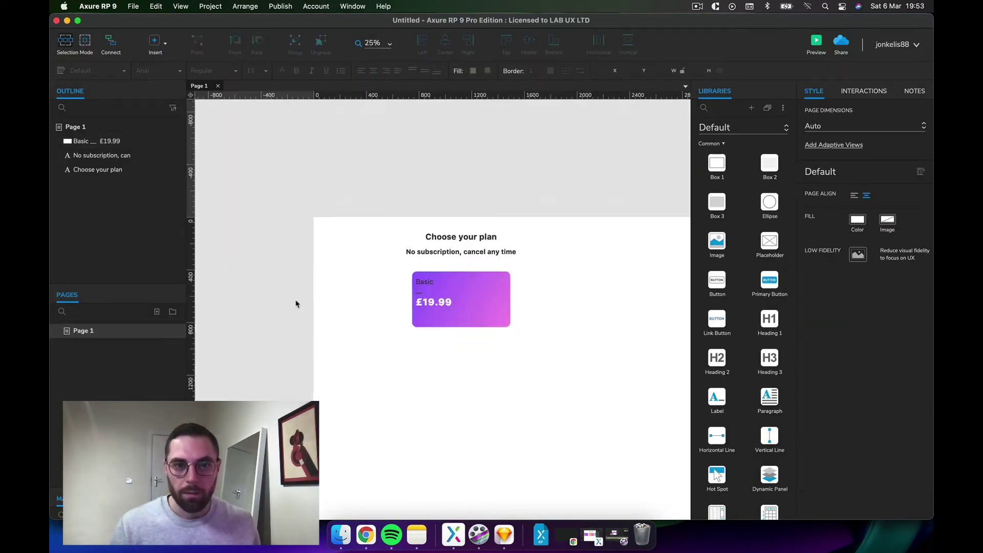
{"action": "key", "text": "super+equal"}
{"action": "key", "text": "super+equal"}
{"action": "scroll", "coordinate": [296, 304], "scroll_direction": "up", "scroll_amount": 5}
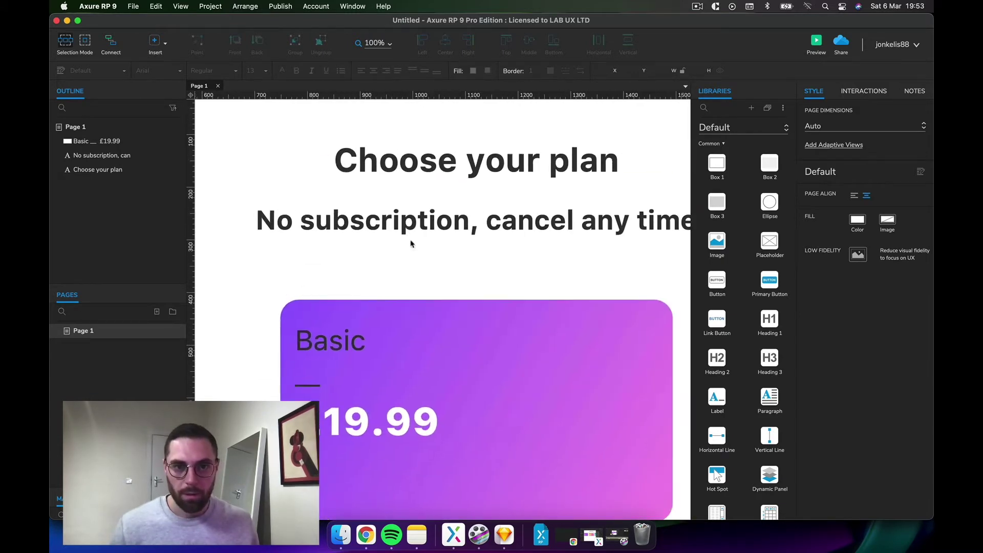
{"action": "left_click", "coordinate": [412, 225]}
{"action": "left_click", "coordinate": [408, 164], "text": "shift"}
{"action": "left_click", "coordinate": [518, 254]}
{"action": "left_click", "coordinate": [535, 160]}
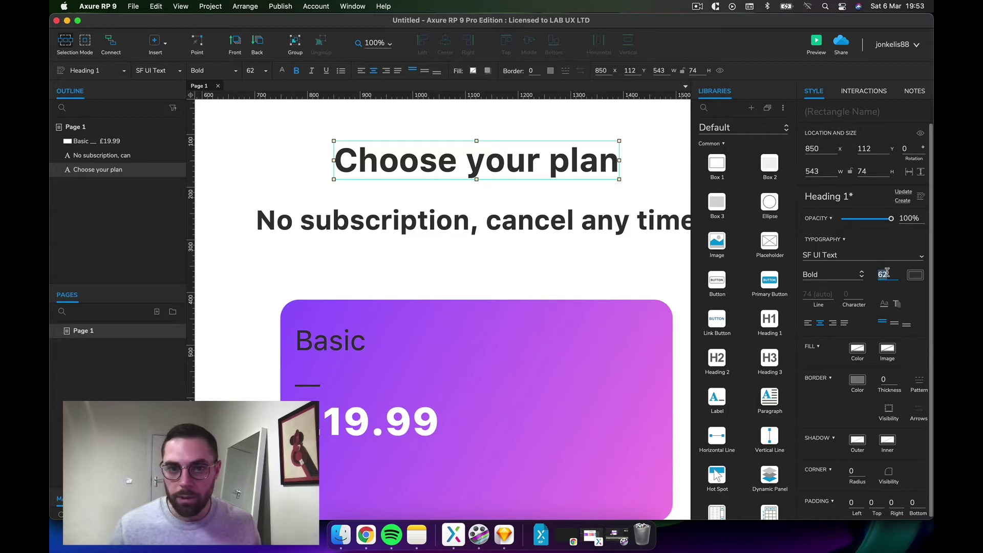
{"action": "type", "text": "32"}
{"action": "key", "text": "Return"}
Set the subtitle to size 21 and move it up closer to the heading
{"action": "left_click", "coordinate": [448, 232]}
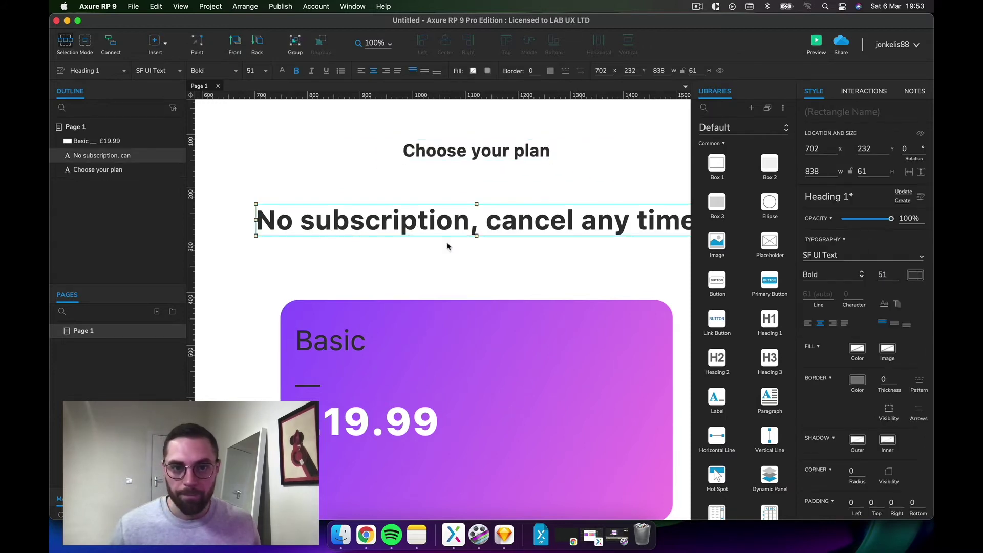
{"action": "double_click", "coordinate": [882, 275]}
{"action": "type", "text": "21"}
{"action": "key", "text": "Return"}
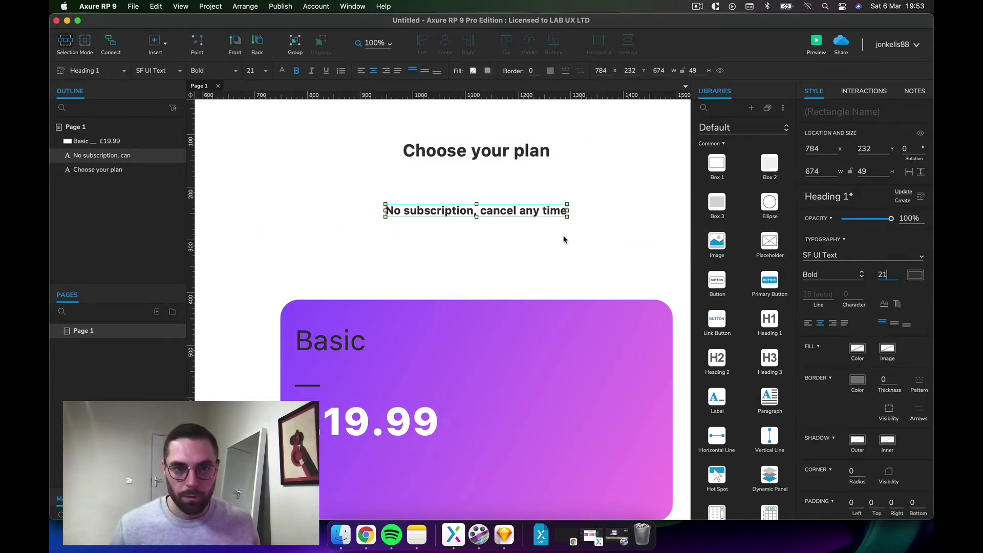
{"action": "left_click_drag", "start_coordinate": [493, 208], "coordinate": [493, 180]}
Move the Basic card up under the subtitle and shrink it to 421 by 243
{"action": "left_click", "coordinate": [500, 347]}
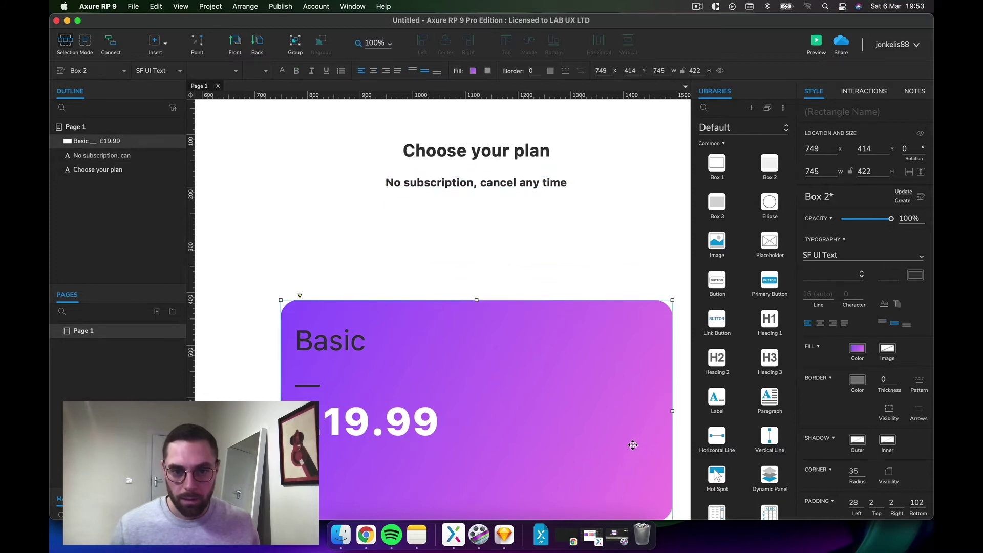
{"action": "left_click_drag", "start_coordinate": [633, 445], "coordinate": [631, 350]}
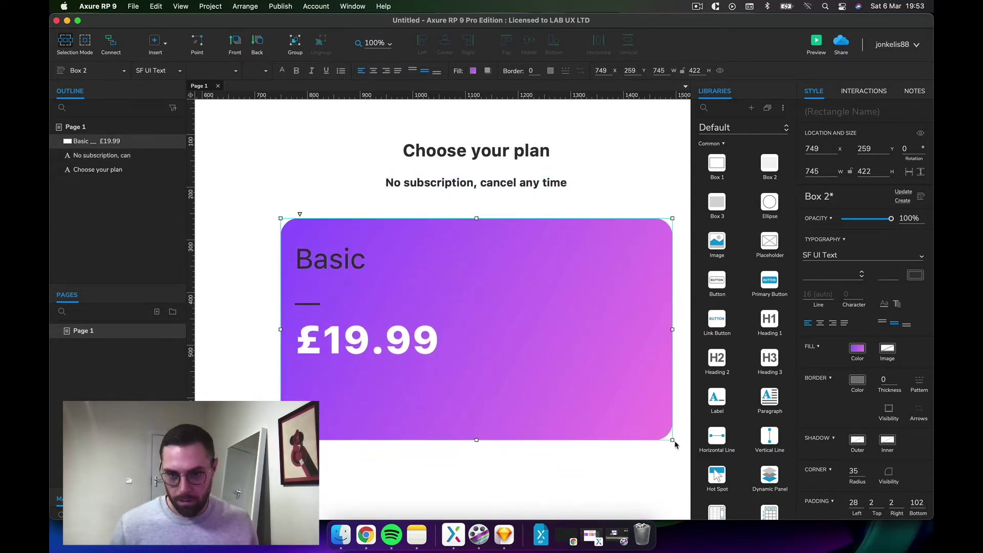
{"action": "left_click_drag", "start_coordinate": [674, 441], "coordinate": [507, 344]}
{"action": "left_click_drag", "start_coordinate": [479, 279], "coordinate": [520, 285]}
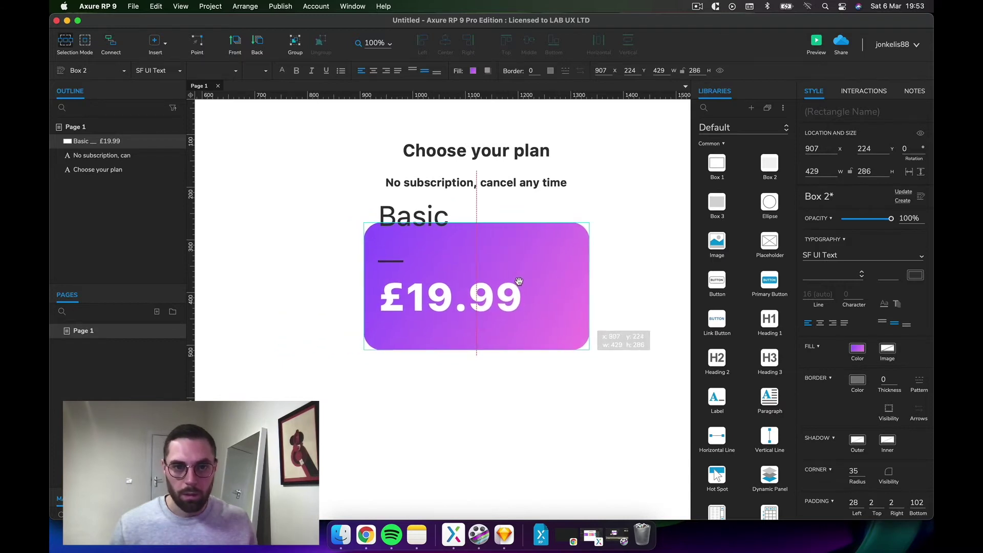
Set the 'Basic' title to size 36 and the £19.99 price to size 43
{"action": "double_click", "coordinate": [475, 318]}
{"action": "left_click_drag", "start_coordinate": [412, 264], "coordinate": [375, 218]}
{"action": "left_click", "coordinate": [887, 275]}
{"action": "type", "text": "36"}
{"action": "key", "text": "Return"}
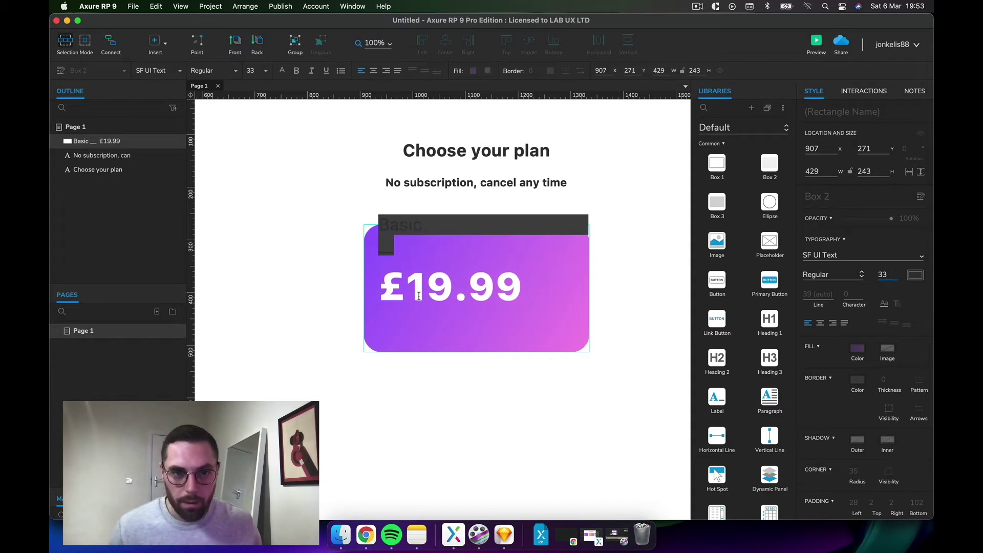
{"action": "left_click", "coordinate": [421, 296]}
{"action": "double_click", "coordinate": [481, 282]}
{"action": "left_click", "coordinate": [884, 275]}
{"action": "key", "text": "shift+Down"}
{"action": "key", "text": "shift+Down"}
{"action": "key", "text": "shift+Down"}
{"action": "left_click", "coordinate": [486, 409]}
Lower the card's bottom padding to 42 and make the card slightly narrower
{"action": "left_click", "coordinate": [434, 285]}
{"action": "left_click", "coordinate": [914, 501]}
{"action": "key", "text": "shift+Down"}
{"action": "key", "text": "shift+Down"}
{"action": "key", "text": "shift+Down"}
{"action": "key", "text": "shift+Down"}
{"action": "key", "text": "shift+Down"}
{"action": "key", "text": "shift+Down"}
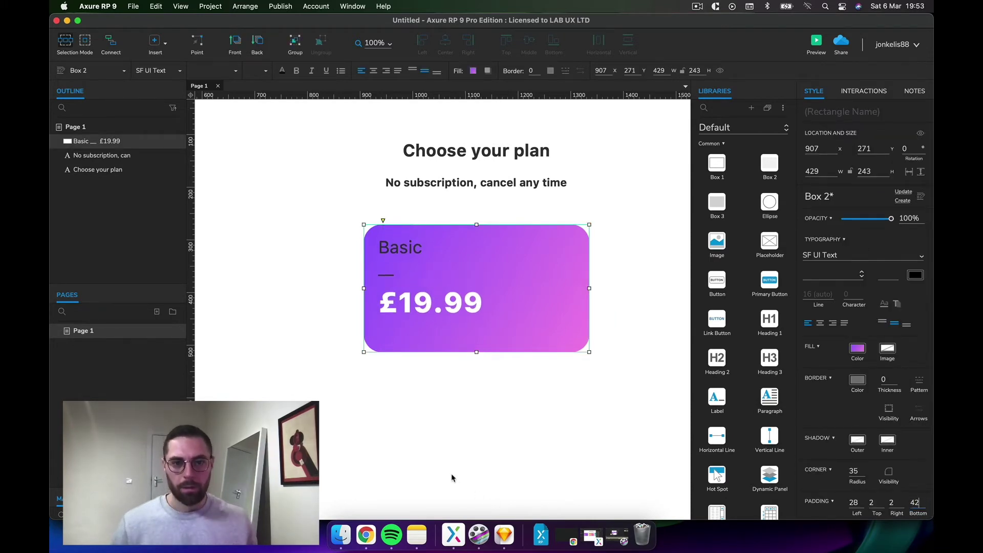
{"action": "left_click", "coordinate": [452, 471]}
{"action": "left_click", "coordinate": [543, 298]}
{"action": "mouse_move", "coordinate": [589, 289]}
{"action": "left_mouse_down"}
{"action": "mouse_move", "coordinate": [557, 287]}
{"action": "mouse_move", "coordinate": [585, 288]}
{"action": "left_mouse_up"}
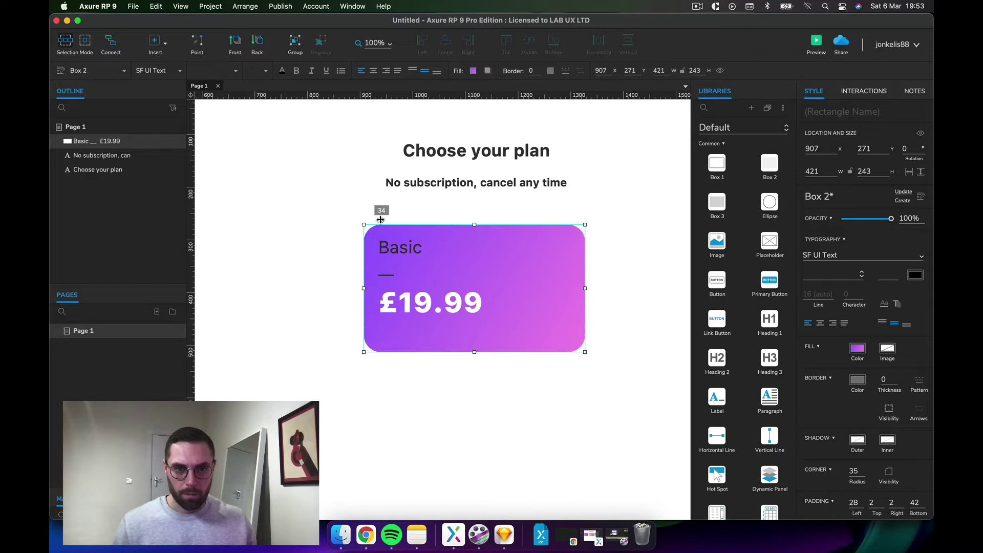
{"action": "left_click", "coordinate": [408, 461]}
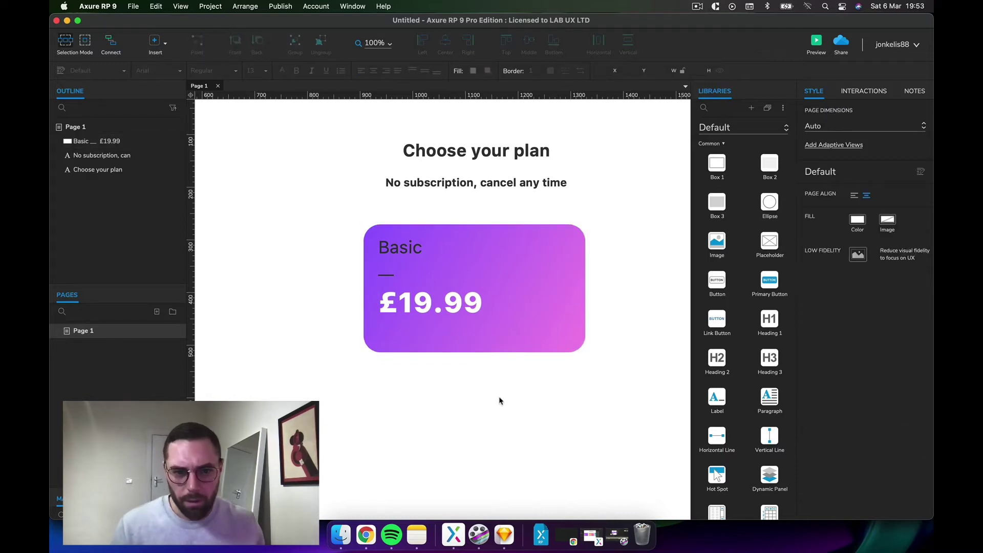
Check the resized Basic card in the Chrome preview, then return to Axure
{"action": "left_click", "coordinate": [512, 338]}
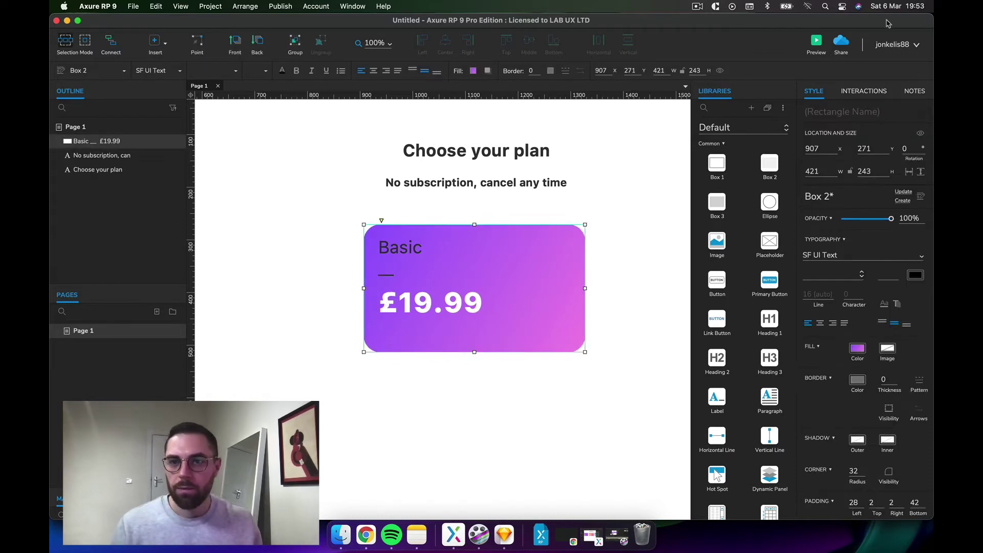
{"action": "left_click", "coordinate": [367, 530]}
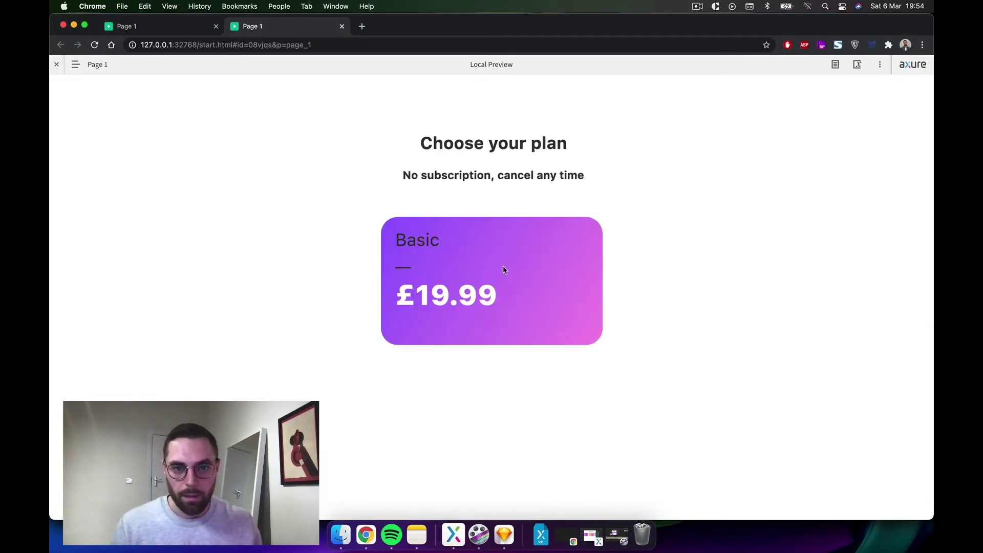
{"action": "left_click", "coordinate": [454, 535]}
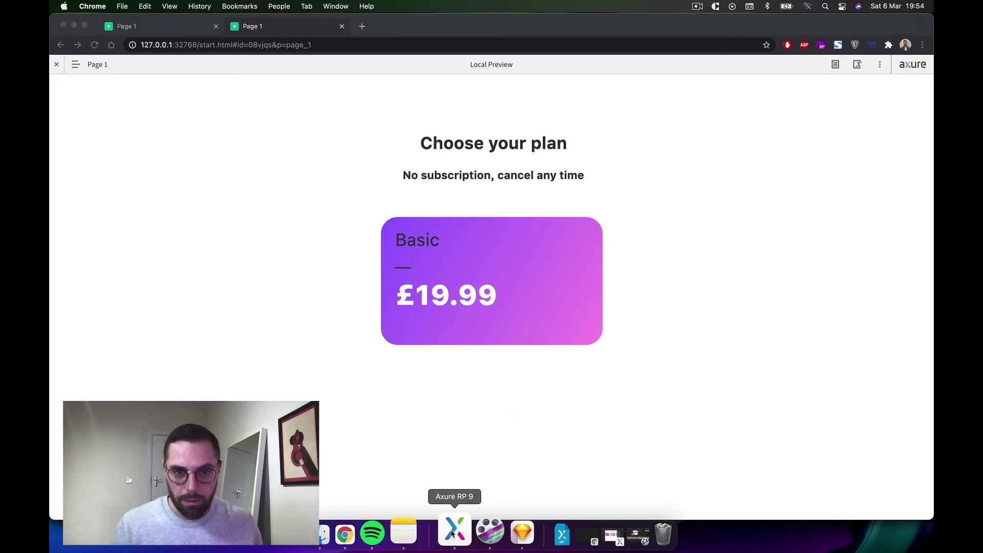
Reverse the Basic card's MouseOver fill gradient to run pink on the left to purple on the right
{"action": "right_click", "coordinate": [458, 293]}
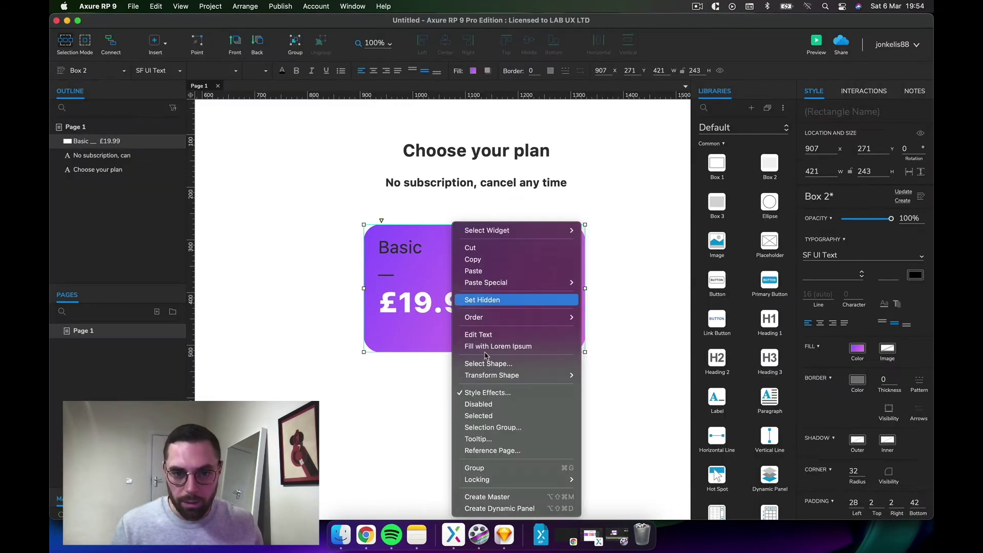
{"action": "left_click", "coordinate": [473, 395]}
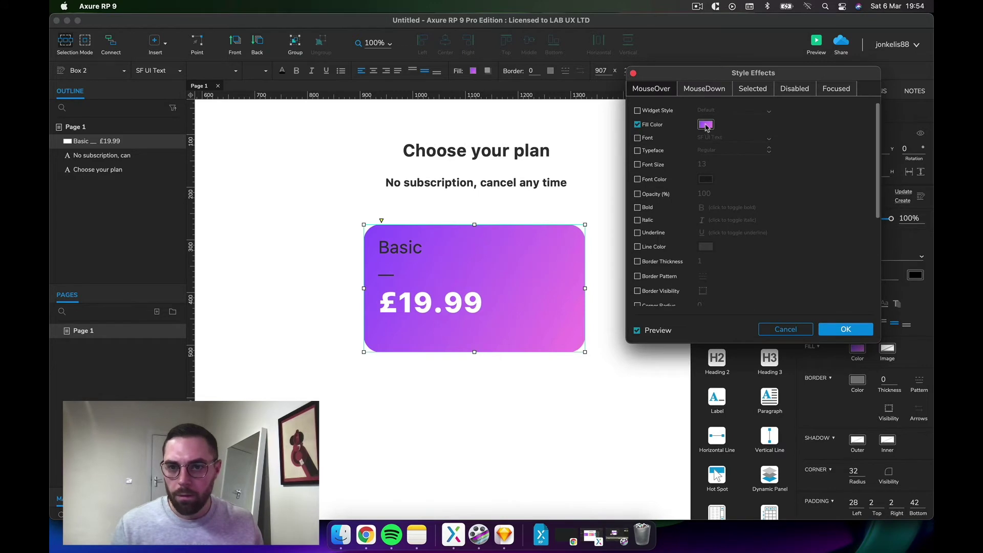
{"action": "left_click", "coordinate": [705, 125]}
{"action": "left_click", "coordinate": [709, 191]}
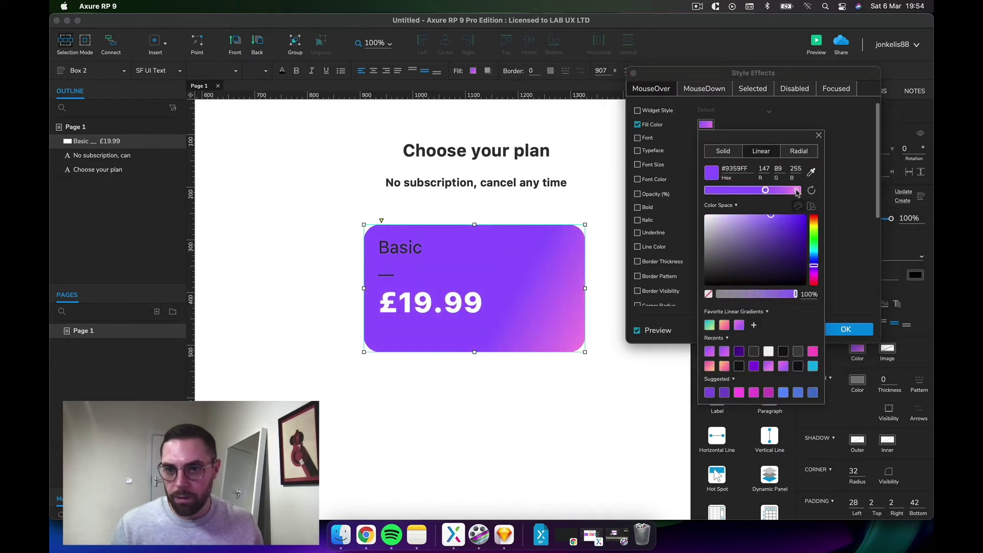
{"action": "left_click_drag", "start_coordinate": [797, 190], "coordinate": [691, 193]}
{"action": "left_click_drag", "start_coordinate": [772, 192], "coordinate": [795, 190]}
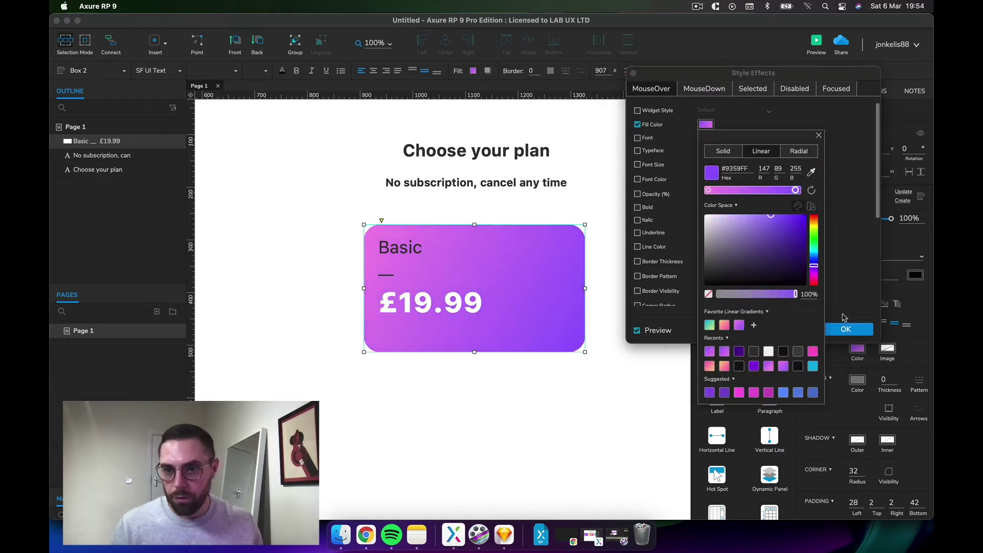
{"action": "left_click", "coordinate": [845, 330]}
{"action": "left_click", "coordinate": [846, 330]}
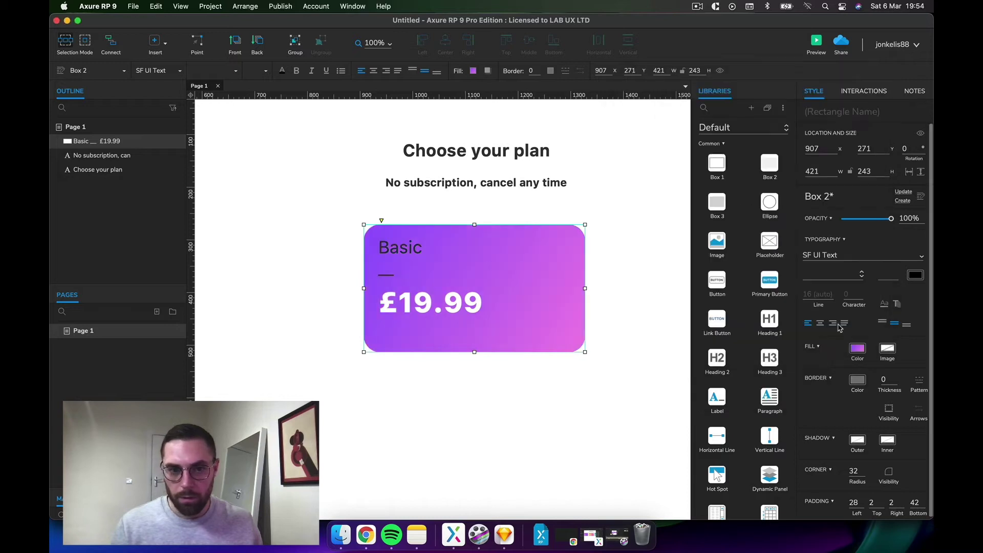
Switch to the Chrome preview to try the Basic card's reversed hover gradient
{"action": "left_click", "coordinate": [366, 535]}
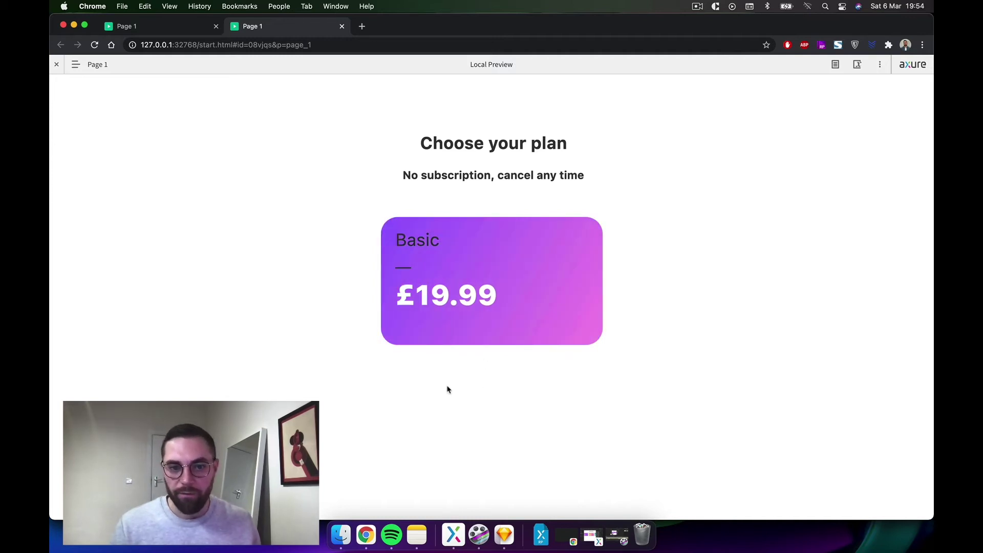
Back in Axure, open Style Effects for the Basic card and find the MouseOver shadow options
{"action": "left_click", "coordinate": [457, 533]}
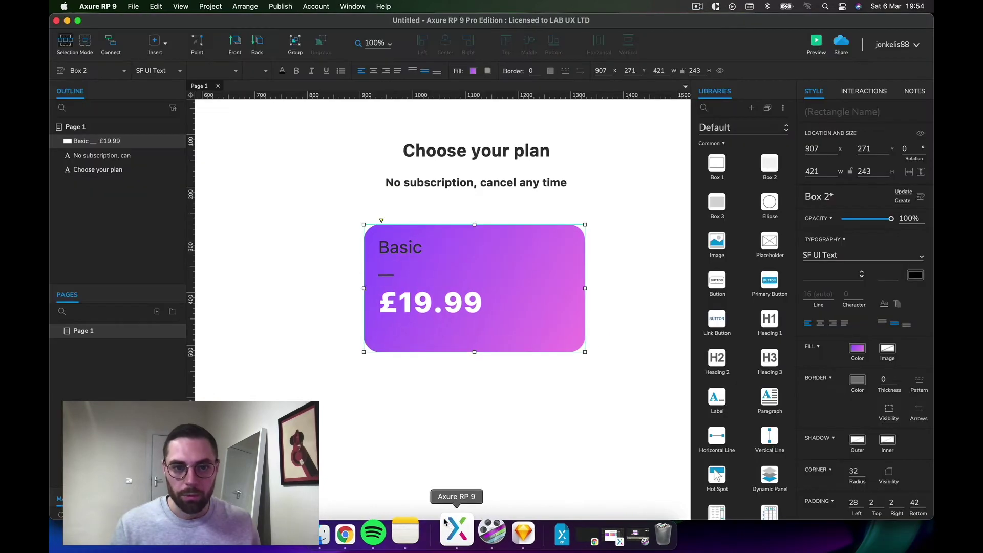
{"action": "right_click", "coordinate": [502, 256]}
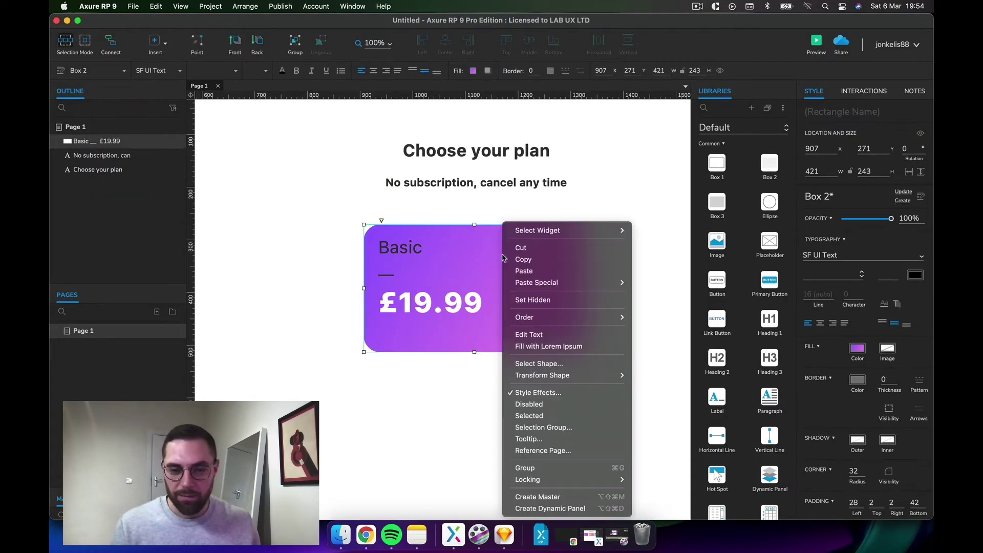
{"action": "left_click", "coordinate": [525, 393]}
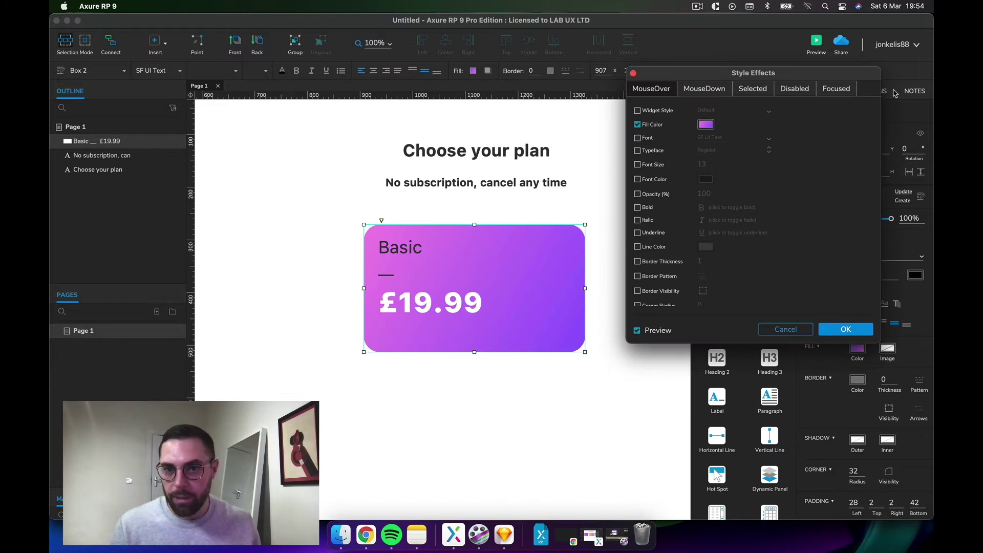
{"action": "scroll", "coordinate": [671, 146], "scroll_direction": "down", "scroll_amount": 1}
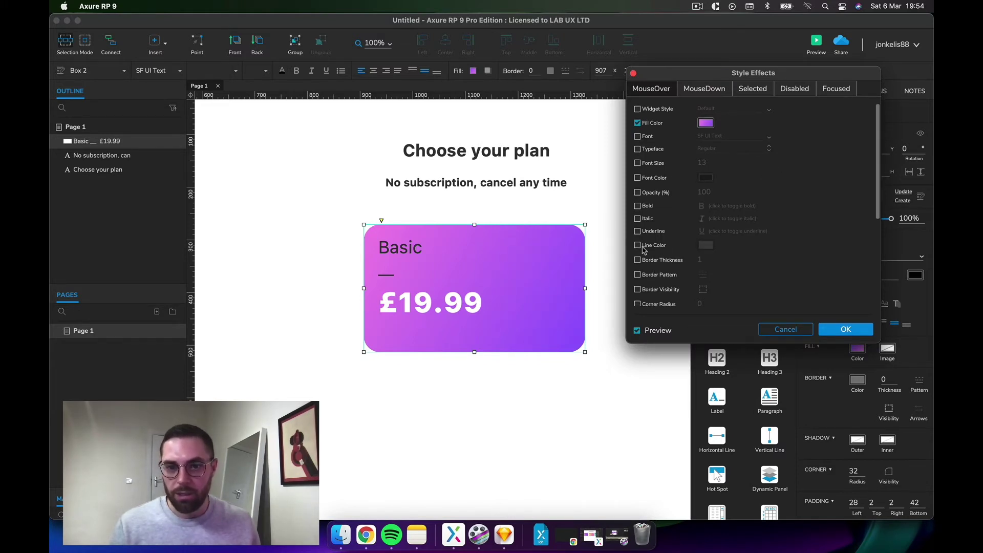
{"action": "scroll", "coordinate": [666, 203], "scroll_direction": "down", "scroll_amount": 3}
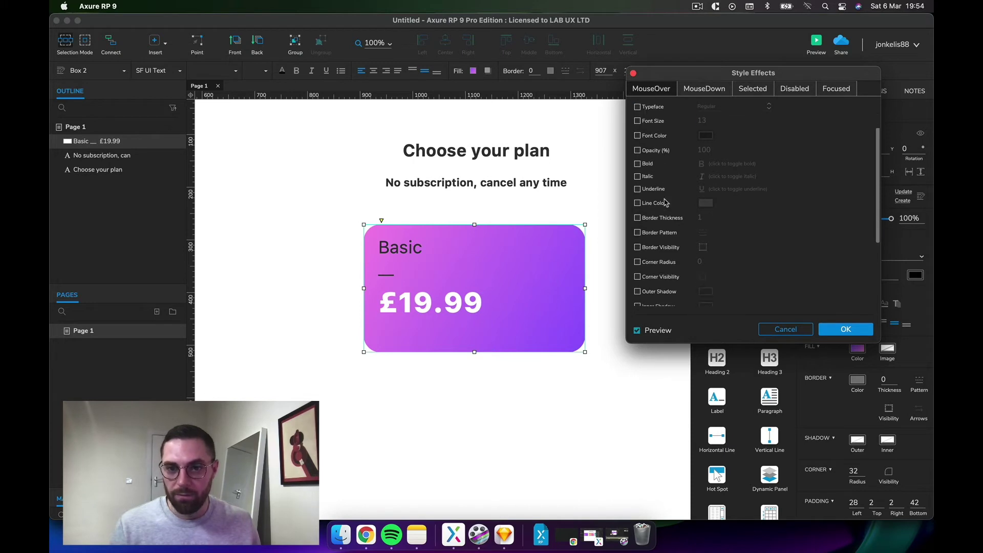
{"action": "scroll", "coordinate": [666, 226], "scroll_direction": "down", "scroll_amount": 4}
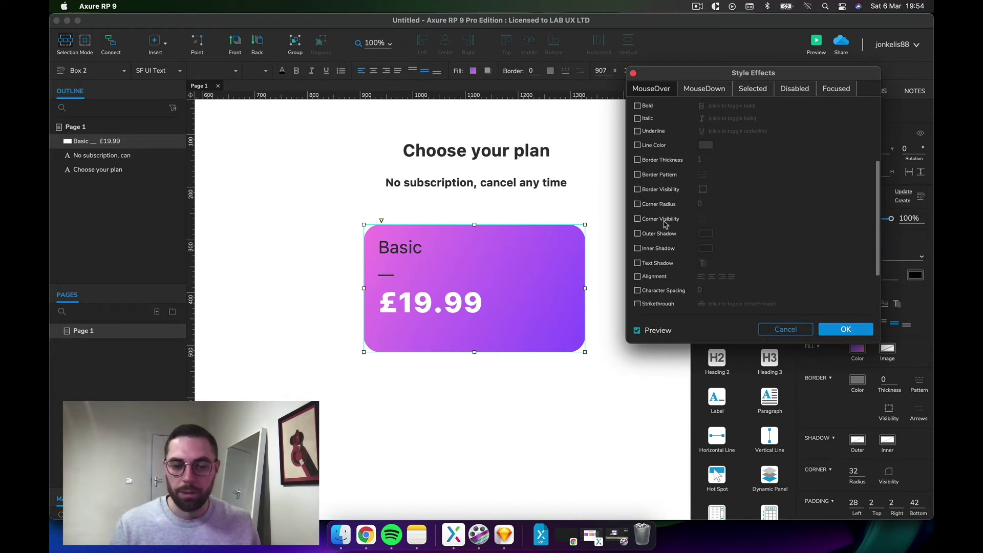
{"action": "scroll", "coordinate": [662, 225], "scroll_direction": "down", "scroll_amount": 2}
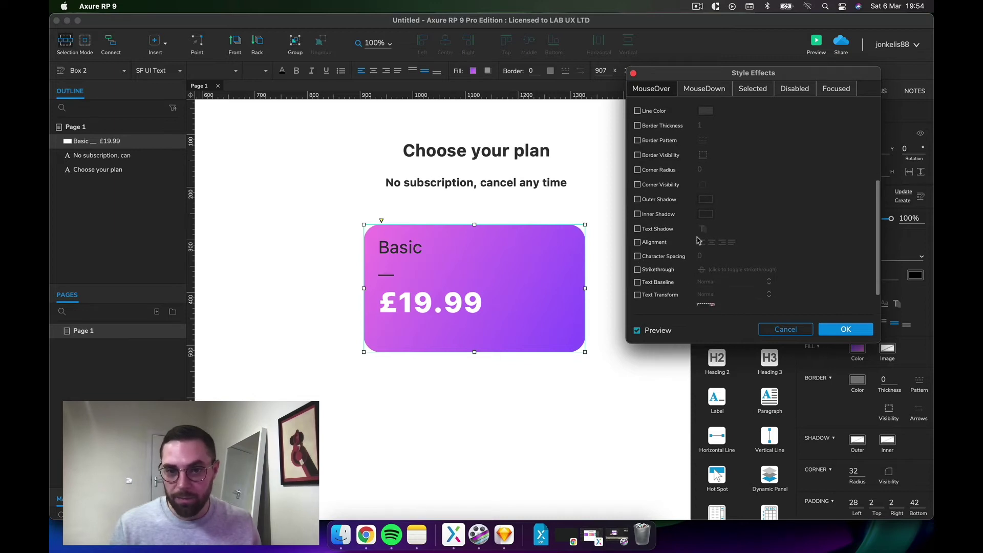
{"action": "scroll", "coordinate": [698, 240], "scroll_direction": "up", "scroll_amount": 4}
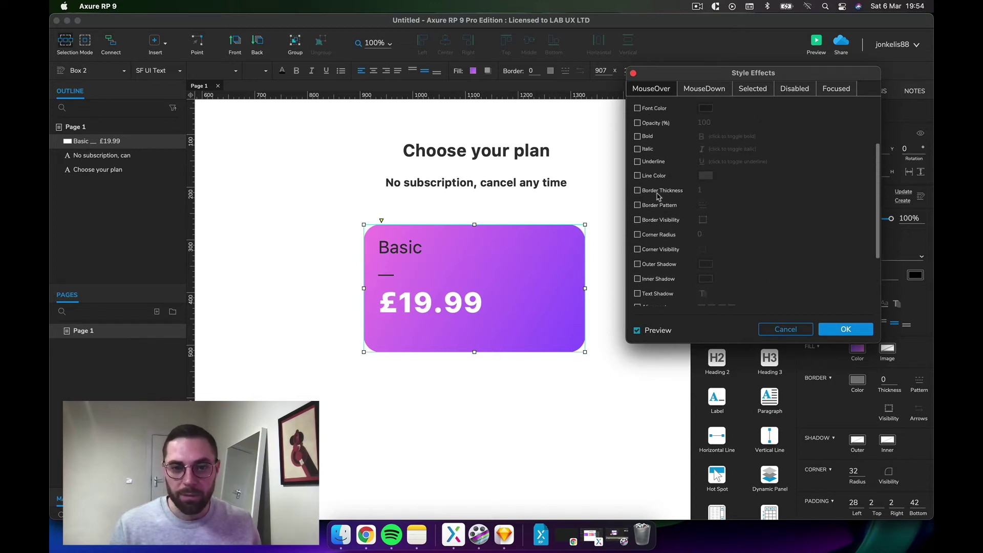
{"action": "scroll", "coordinate": [693, 254], "scroll_direction": "up", "scroll_amount": 2}
{"action": "scroll", "coordinate": [713, 181], "scroll_direction": "down", "scroll_amount": 2}
{"action": "scroll", "coordinate": [713, 180], "scroll_direction": "down", "scroll_amount": 2}
Add a MouseOver outer shadow coloured with the card's purple, sampled by eyedropper
{"action": "left_click", "coordinate": [638, 239]}
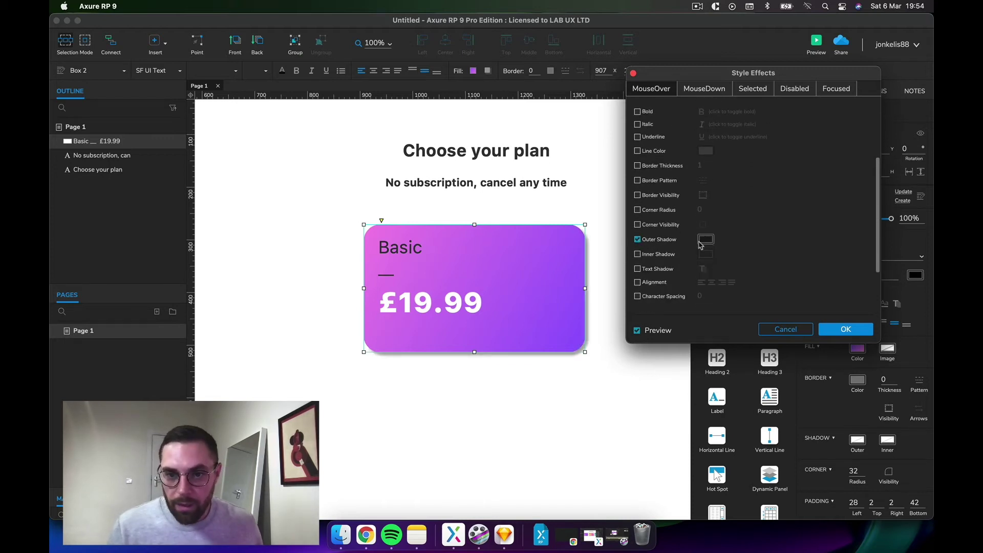
{"action": "left_click", "coordinate": [704, 240]}
{"action": "left_click", "coordinate": [719, 293]}
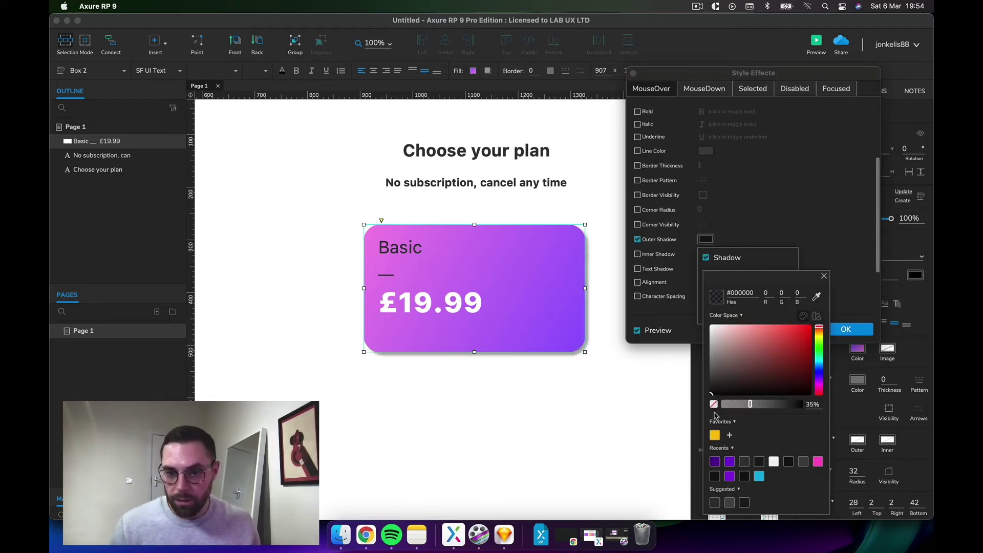
{"action": "left_click", "coordinate": [817, 297]}
{"action": "left_click", "coordinate": [579, 335]}
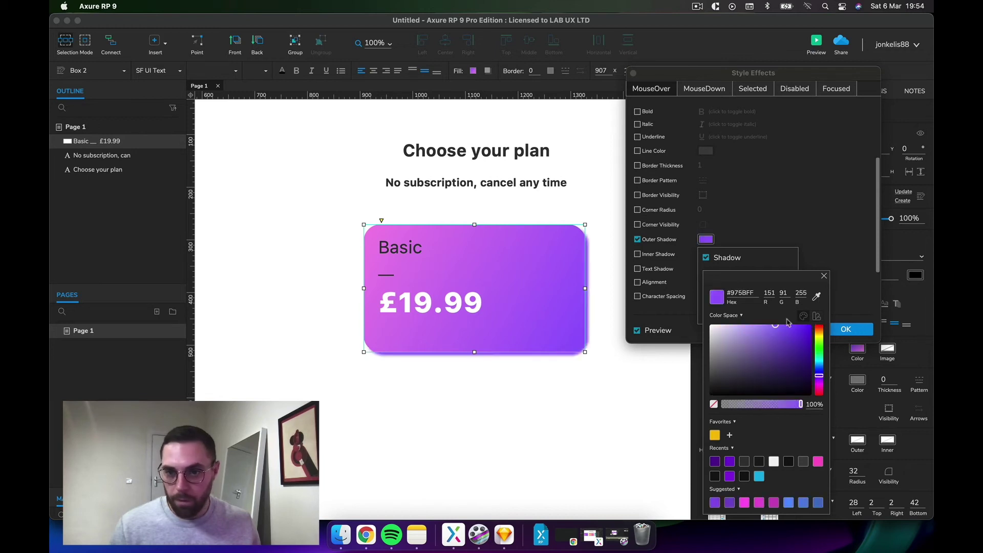
{"action": "left_click", "coordinate": [768, 270]}
Set the outer shadow to X 0, Y 6 and blur 25
{"action": "double_click", "coordinate": [734, 276]}
{"action": "type", "text": "0"}
{"action": "key", "text": "Tab"}
{"action": "type", "text": "0"}
{"action": "key", "text": "BackSpace"}
{"action": "type", "text": "10"}
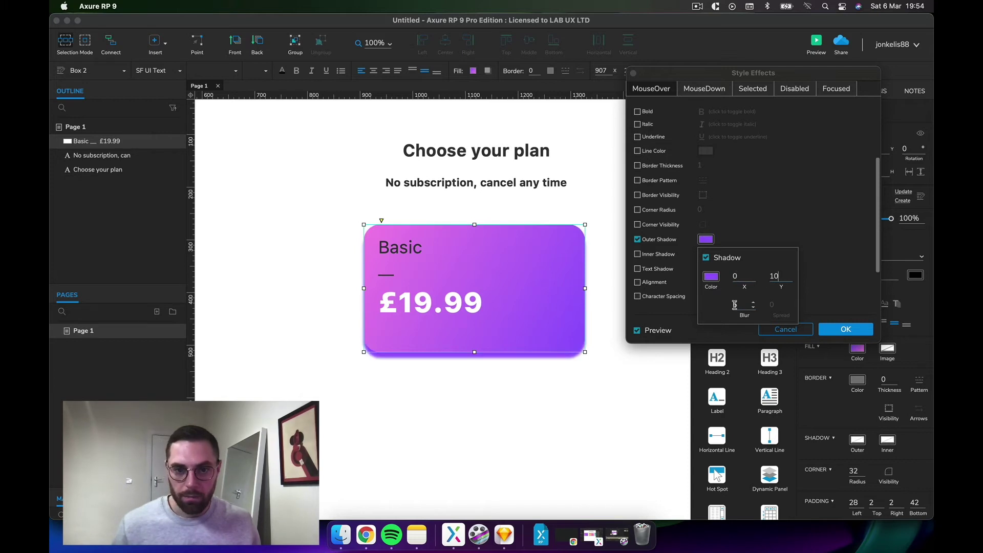
{"action": "key", "text": "BackSpace"}
{"action": "key", "text": "BackSpace"}
{"action": "type", "text": "6"}
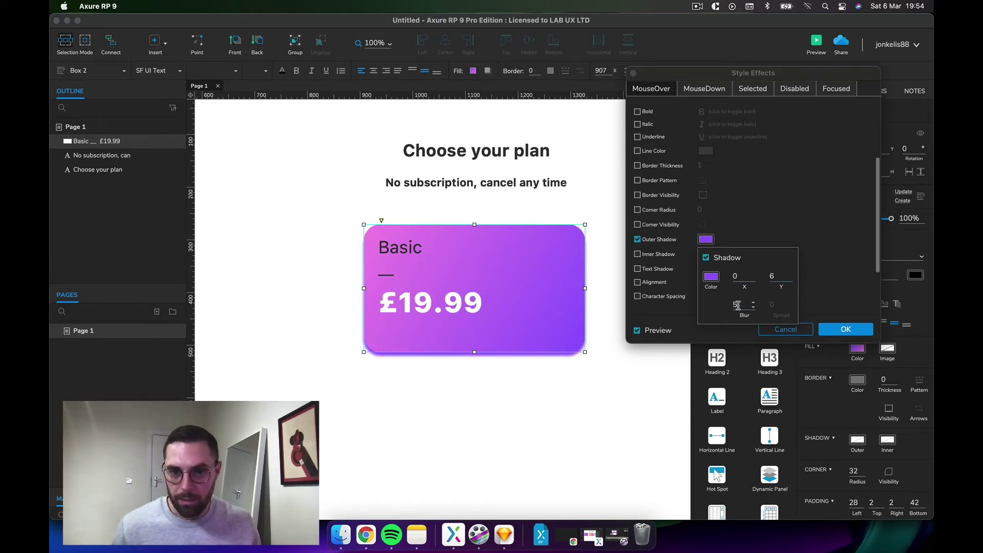
{"action": "type", "text": "25"}
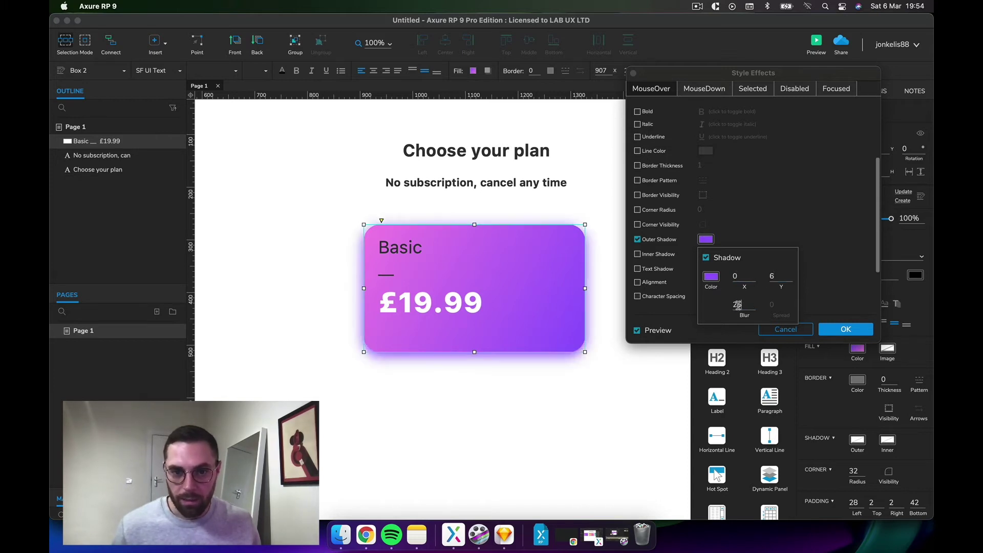
{"action": "left_click", "coordinate": [832, 281]}
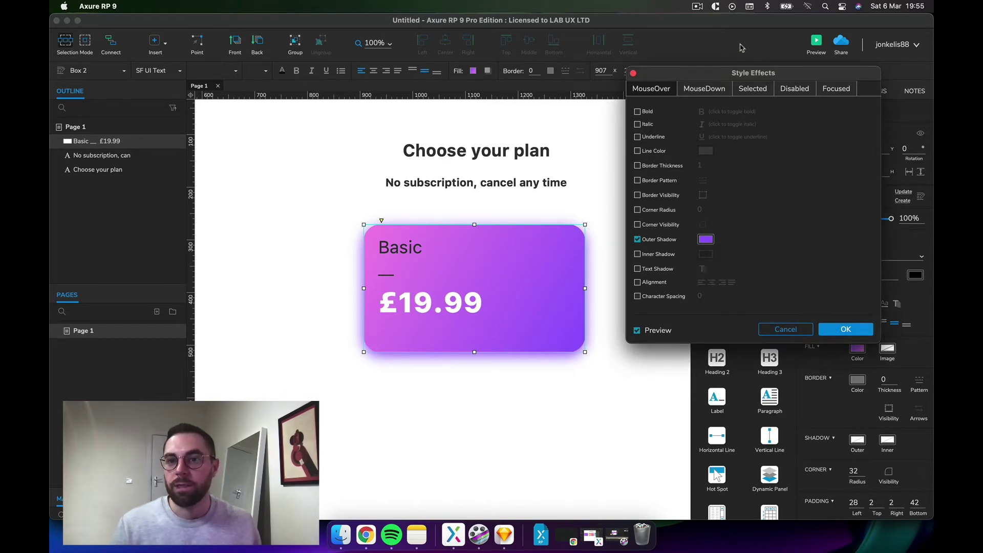
Give the card's Selected state a dark grey fill and white text
{"action": "left_click", "coordinate": [751, 90]}
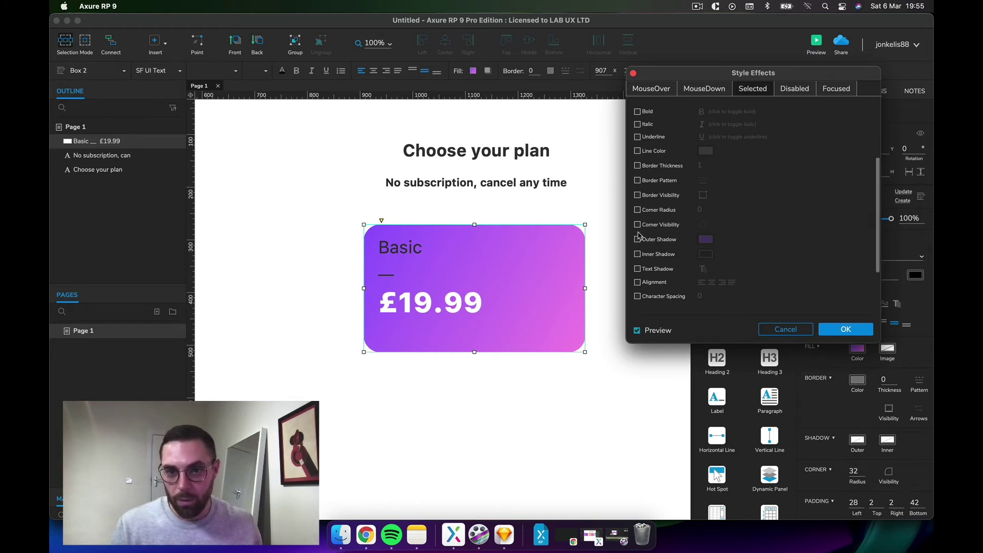
{"action": "scroll", "coordinate": [643, 146], "scroll_direction": "up", "scroll_amount": 5}
{"action": "left_click", "coordinate": [640, 125]}
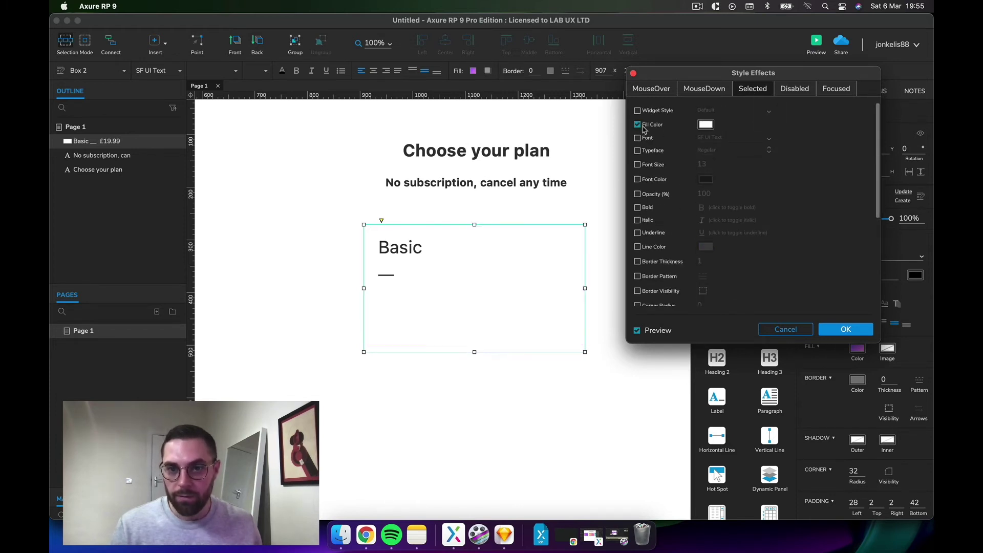
{"action": "left_click", "coordinate": [706, 125]}
{"action": "left_click_drag", "start_coordinate": [722, 237], "coordinate": [691, 262]}
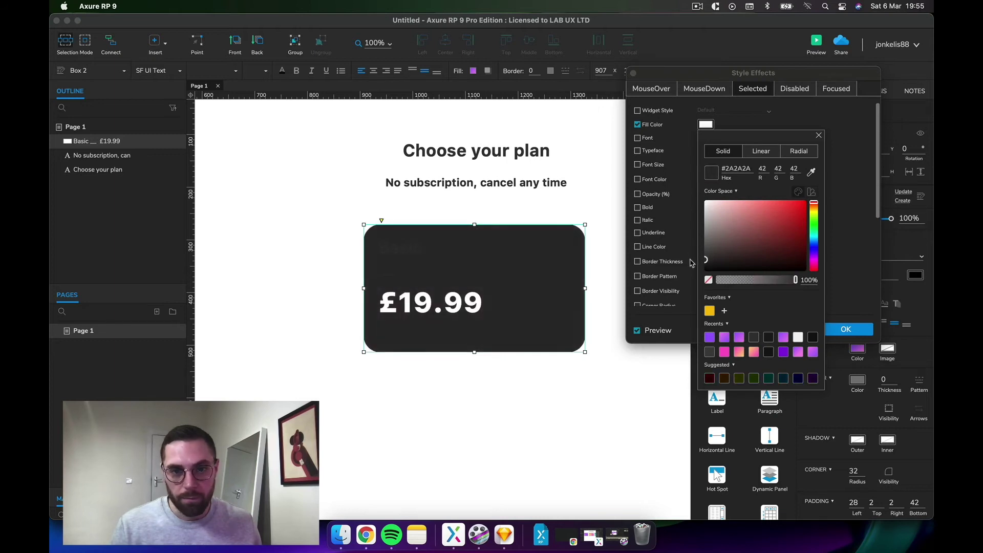
{"action": "left_click", "coordinate": [844, 130]}
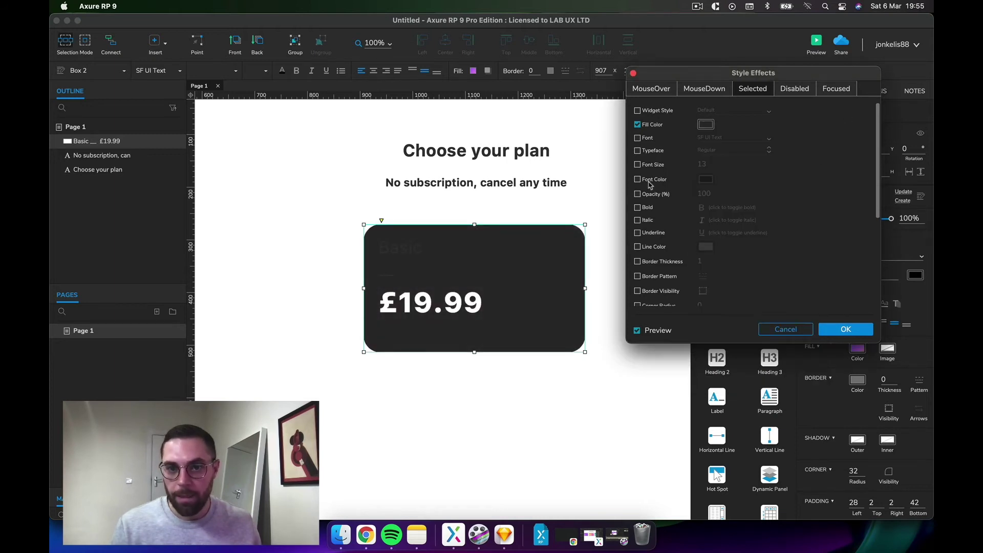
{"action": "left_click", "coordinate": [637, 180]}
{"action": "left_click", "coordinate": [706, 180]}
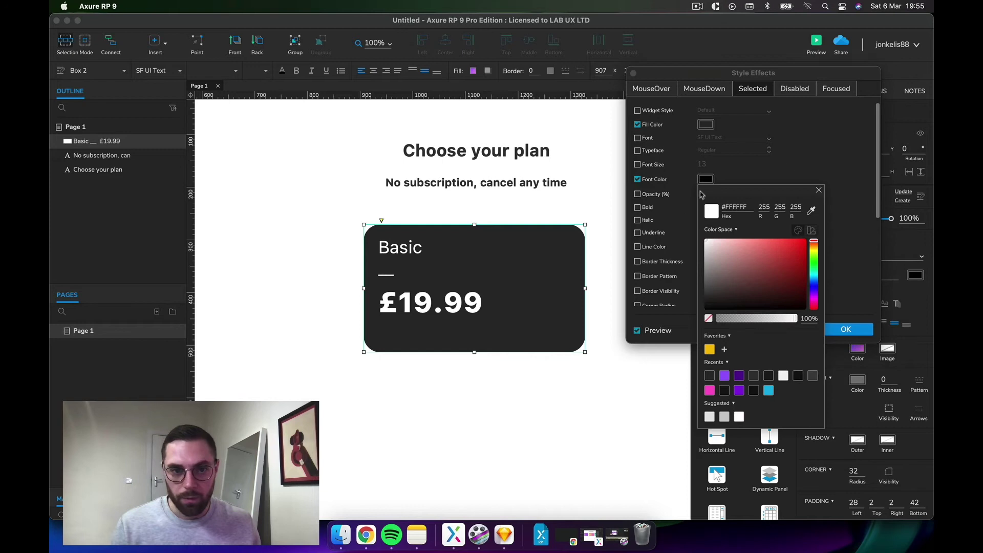
{"action": "left_click", "coordinate": [838, 180]}
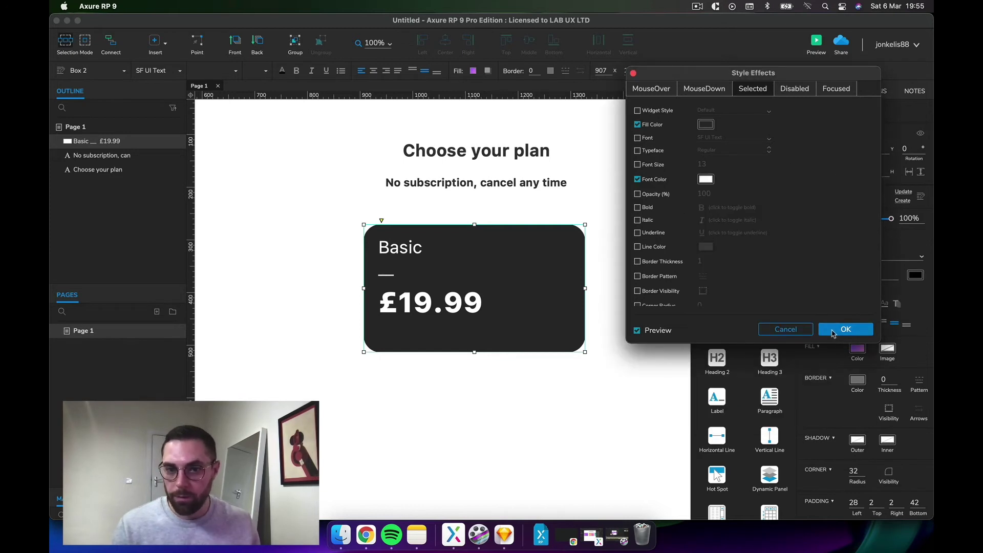
Add a more opaque inner shadow to the Selected state with blur 25
{"action": "scroll", "coordinate": [726, 248], "scroll_direction": "down", "scroll_amount": 3}
{"action": "scroll", "coordinate": [726, 248], "scroll_direction": "down", "scroll_amount": 5}
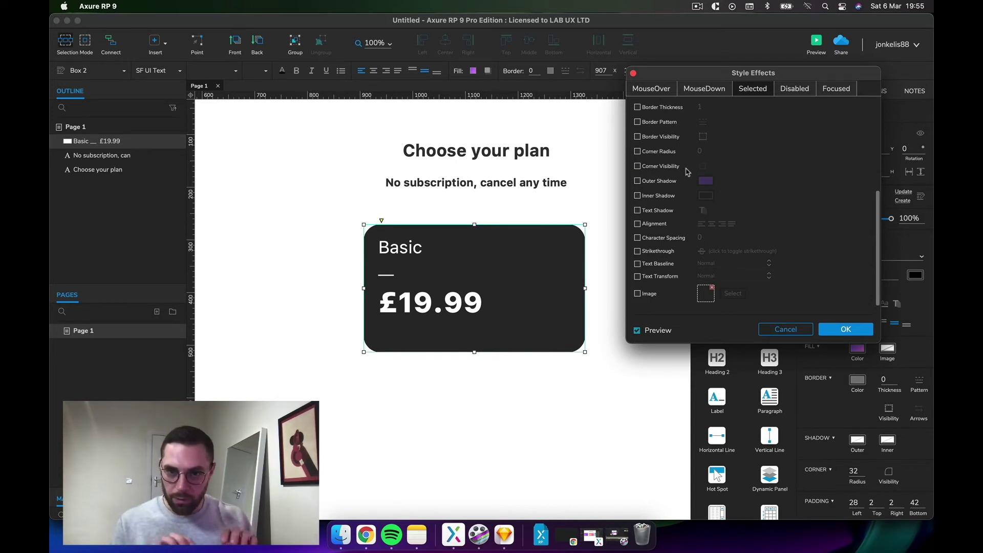
{"action": "left_click", "coordinate": [638, 196]}
{"action": "left_click", "coordinate": [709, 196]}
{"action": "left_click", "coordinate": [712, 233]}
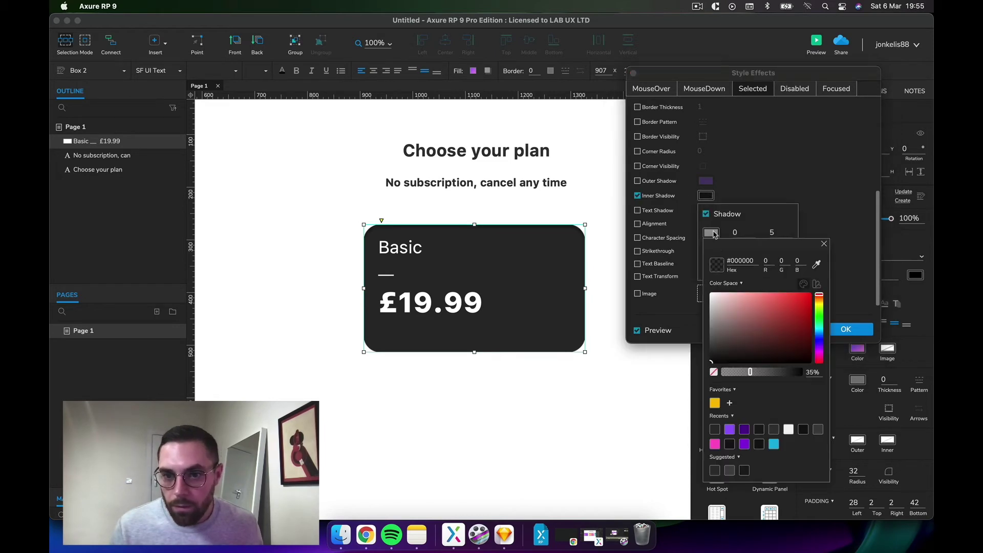
{"action": "left_click_drag", "start_coordinate": [748, 381], "coordinate": [778, 374]}
{"action": "left_click", "coordinate": [857, 263]}
{"action": "left_click", "coordinate": [704, 196]}
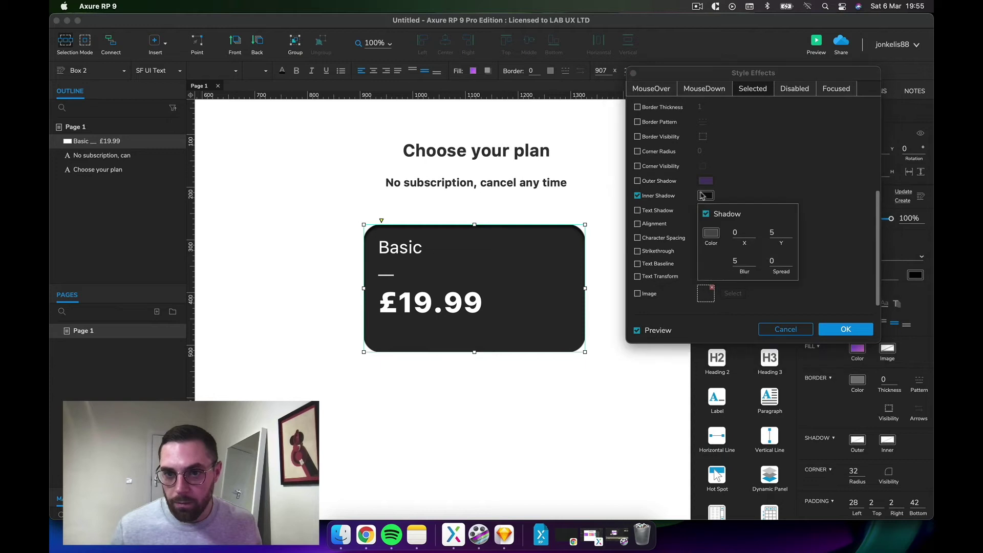
{"action": "left_click", "coordinate": [738, 262]}
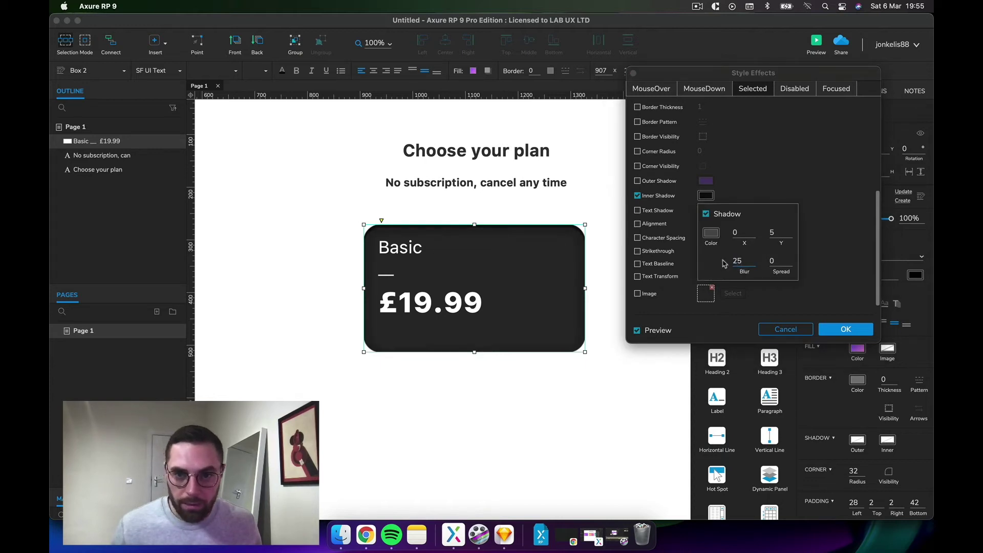
{"action": "left_click", "coordinate": [820, 309]}
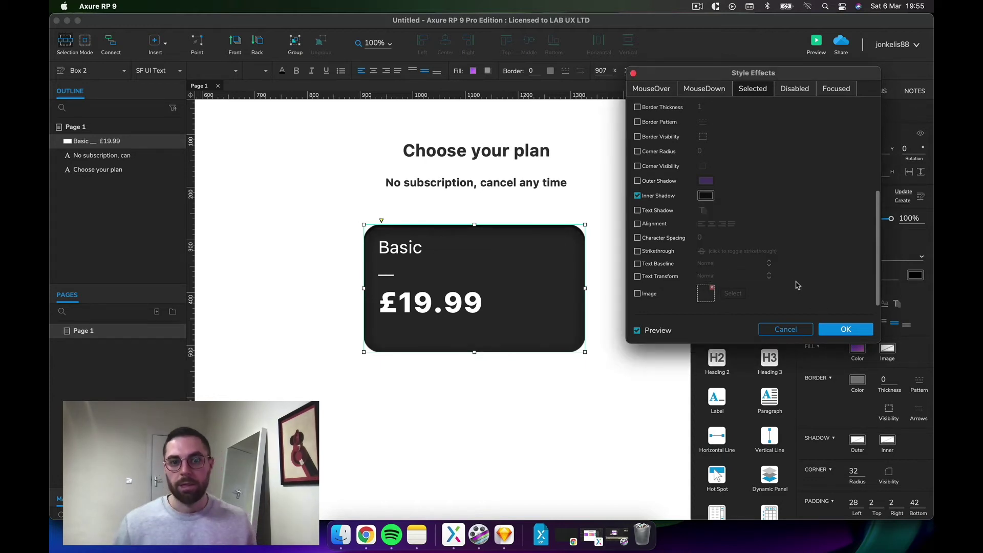
Lighten the Selected-state fill to #3C3C3C and apply the style effects
{"action": "scroll", "coordinate": [718, 200], "scroll_direction": "up", "scroll_amount": 5}
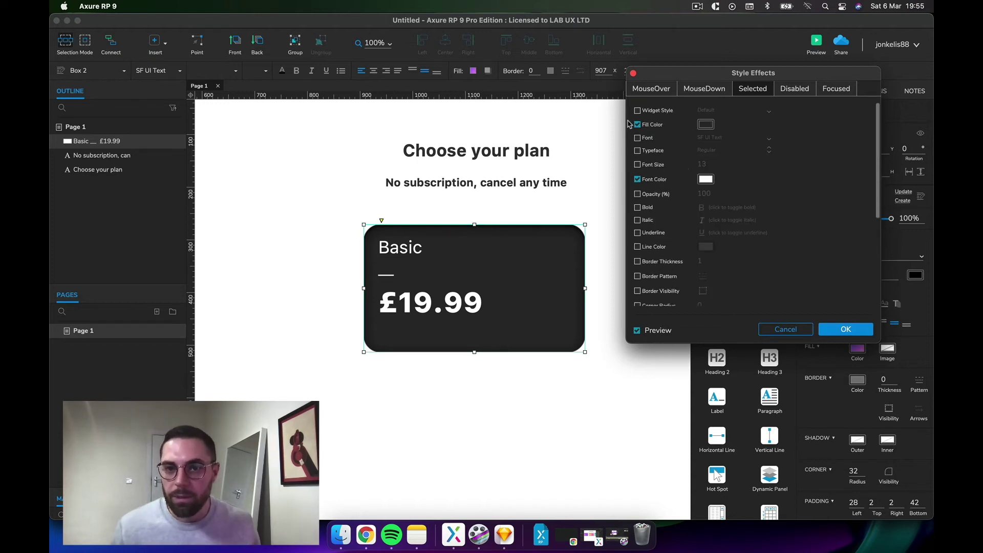
{"action": "left_click", "coordinate": [706, 124]}
{"action": "left_click_drag", "start_coordinate": [707, 261], "coordinate": [702, 253]}
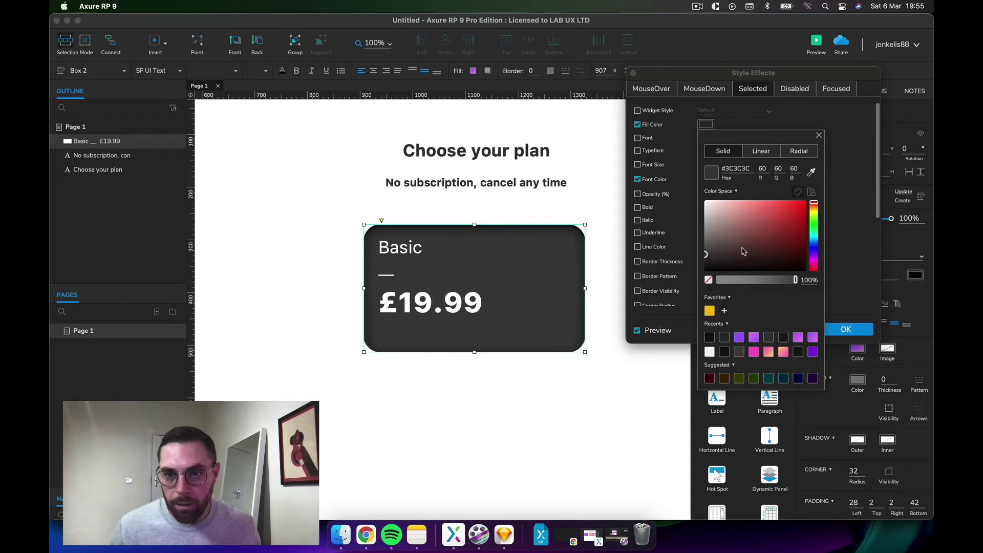
{"action": "left_click", "coordinate": [855, 223]}
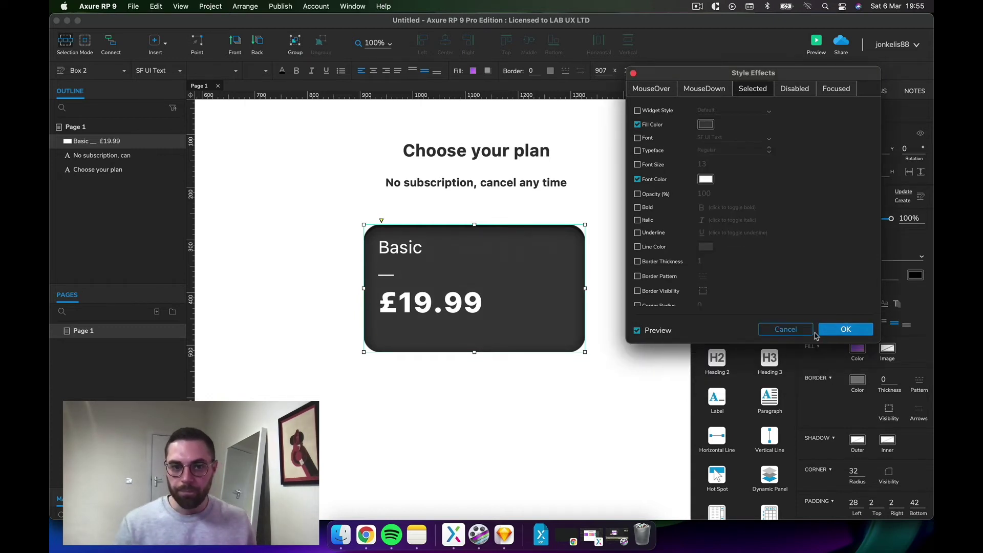
{"action": "left_click", "coordinate": [778, 330]}
{"action": "left_click", "coordinate": [557, 440]}
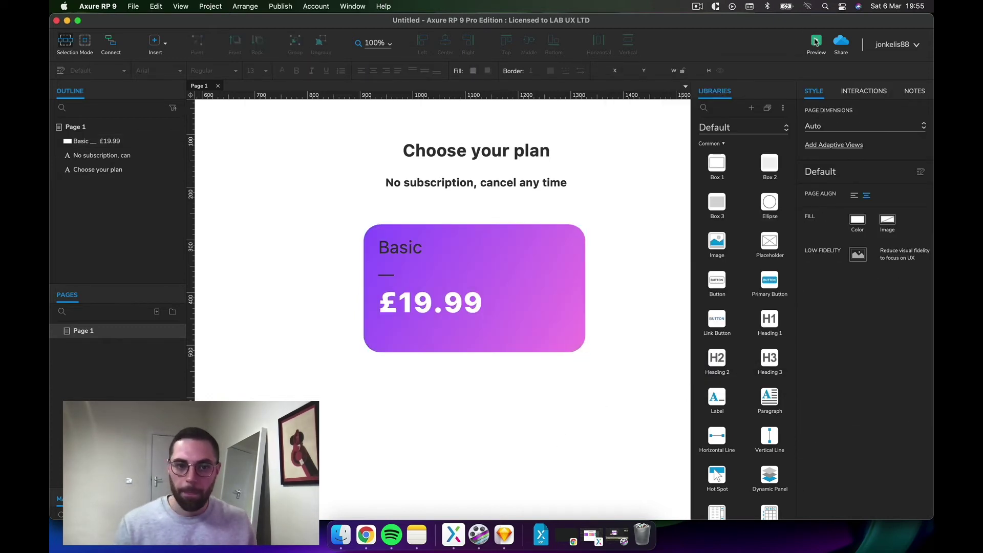
Preview the page in Chrome to check the purple hover glow, then reselect the Basic card in Axure
{"action": "left_click", "coordinate": [815, 41]}
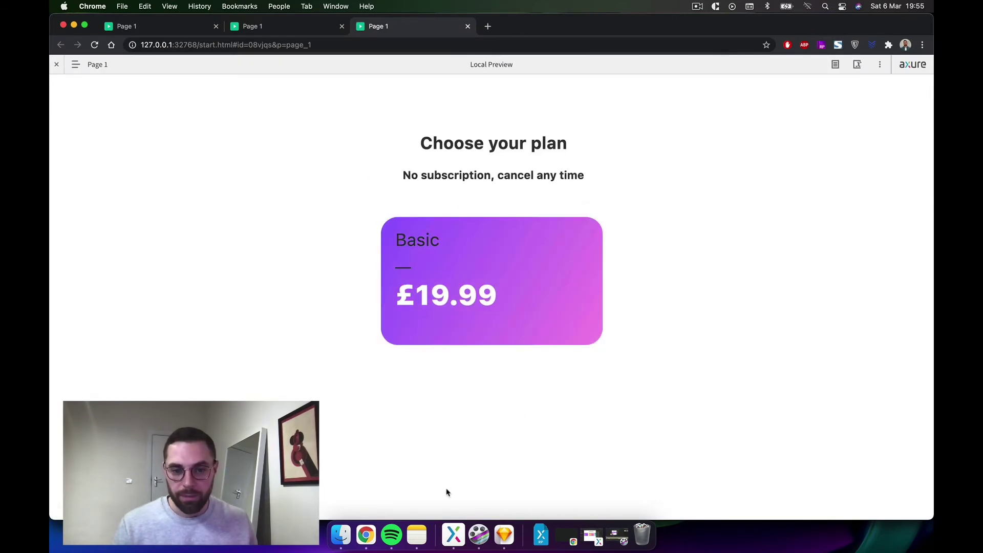
{"action": "left_click", "coordinate": [453, 535]}
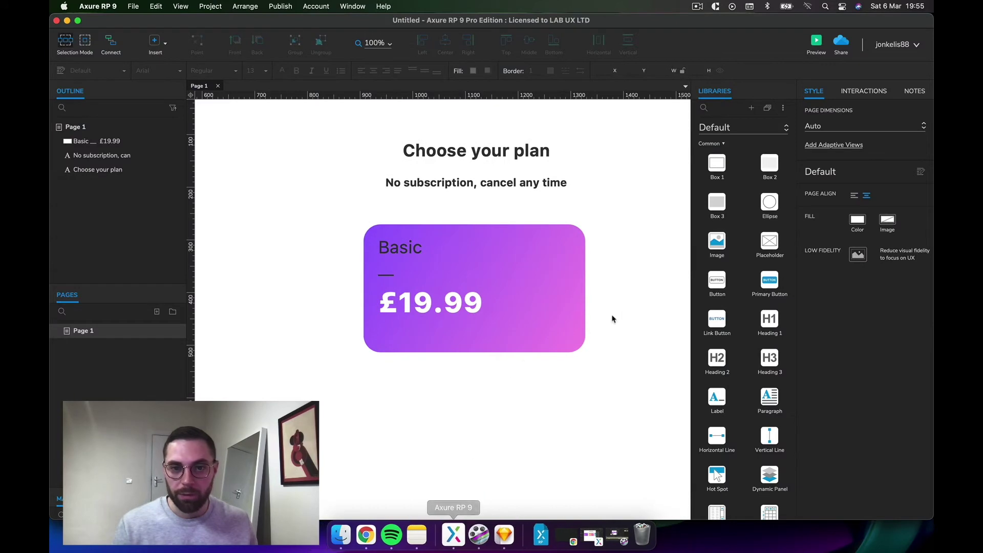
{"action": "left_click", "coordinate": [518, 269]}
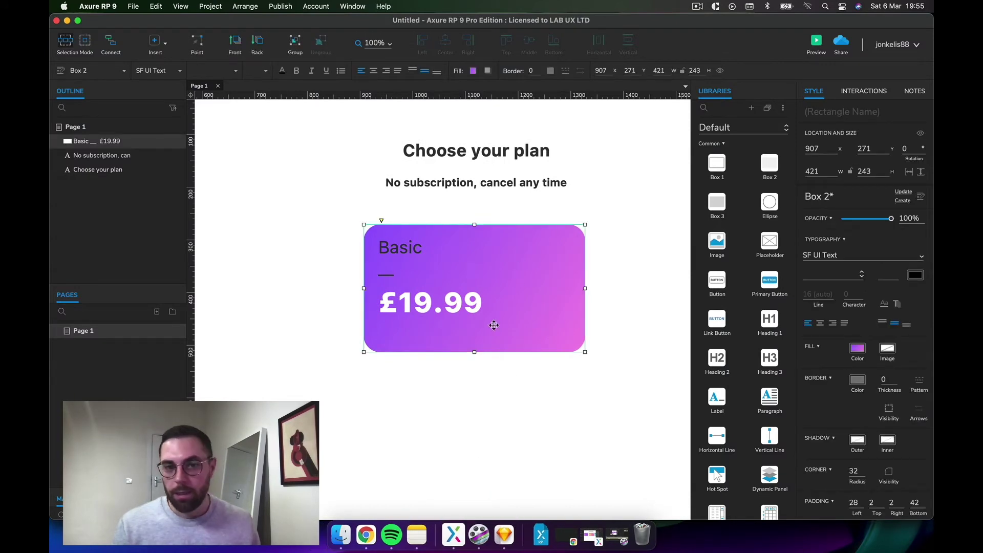
Add a Click or Tap interaction that sets This Widget's selected state to true
{"action": "left_click", "coordinate": [848, 96]}
{"action": "left_click", "coordinate": [845, 152]}
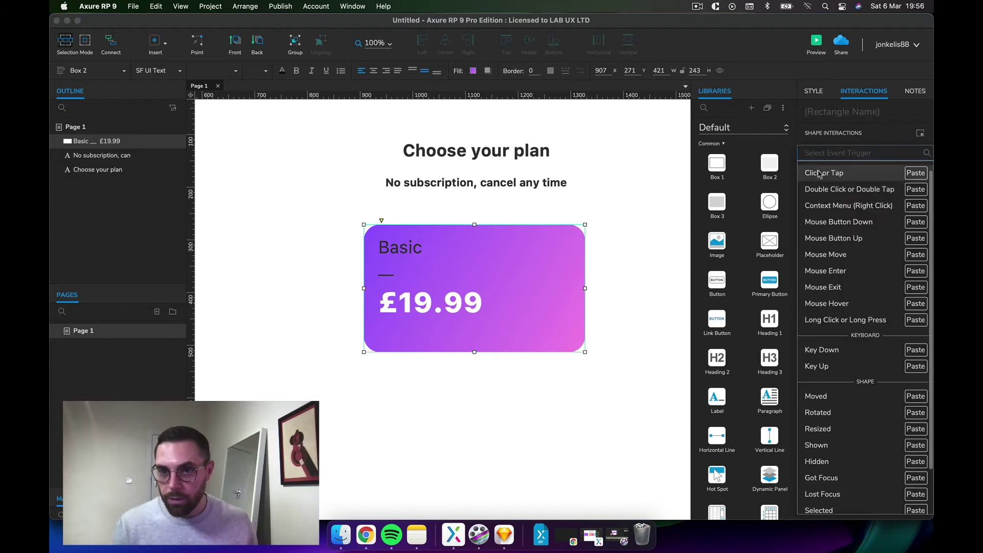
{"action": "left_click", "coordinate": [835, 174]}
{"action": "type", "text": "set se"}
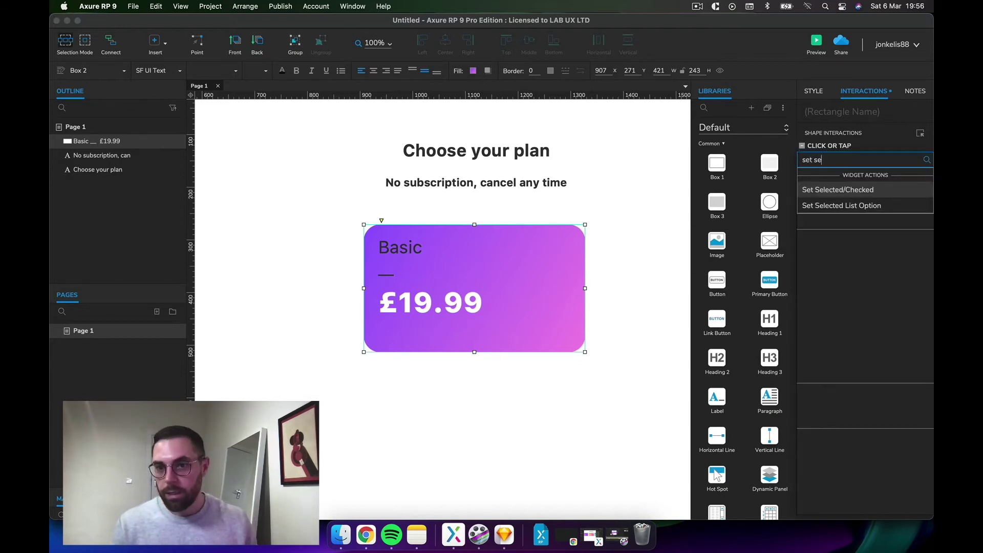
{"action": "left_click", "coordinate": [824, 196]}
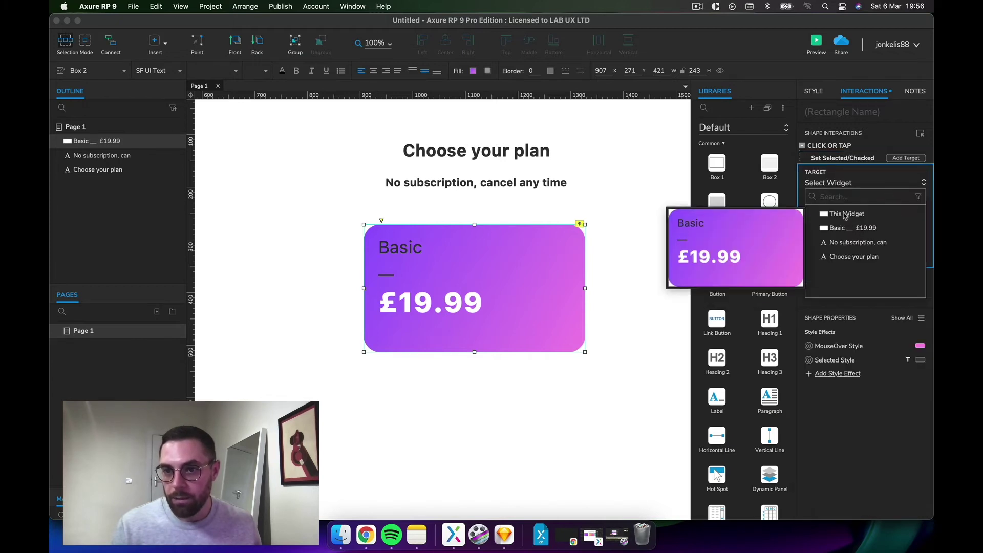
{"action": "left_click", "coordinate": [845, 215]}
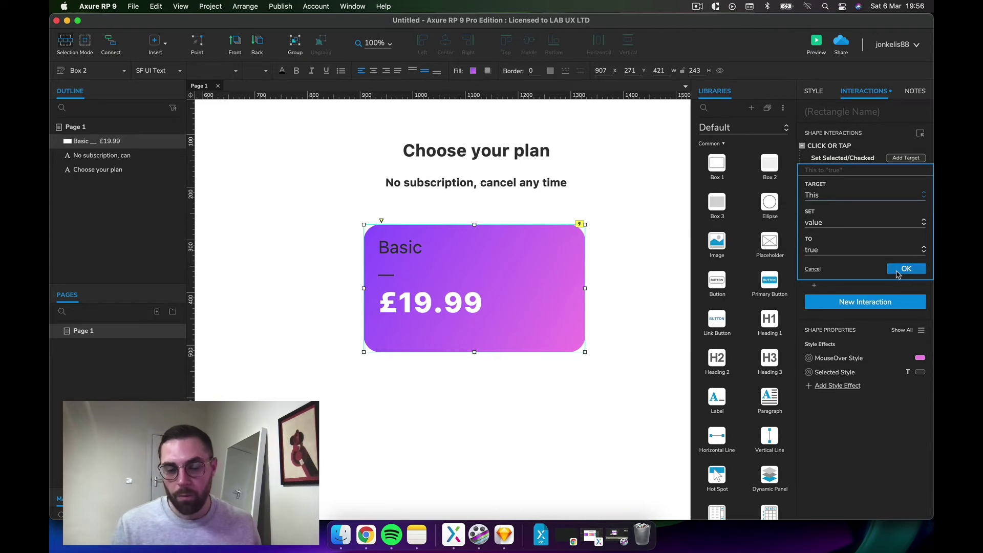
{"action": "left_click", "coordinate": [905, 269]}
{"action": "left_click", "coordinate": [519, 408]}
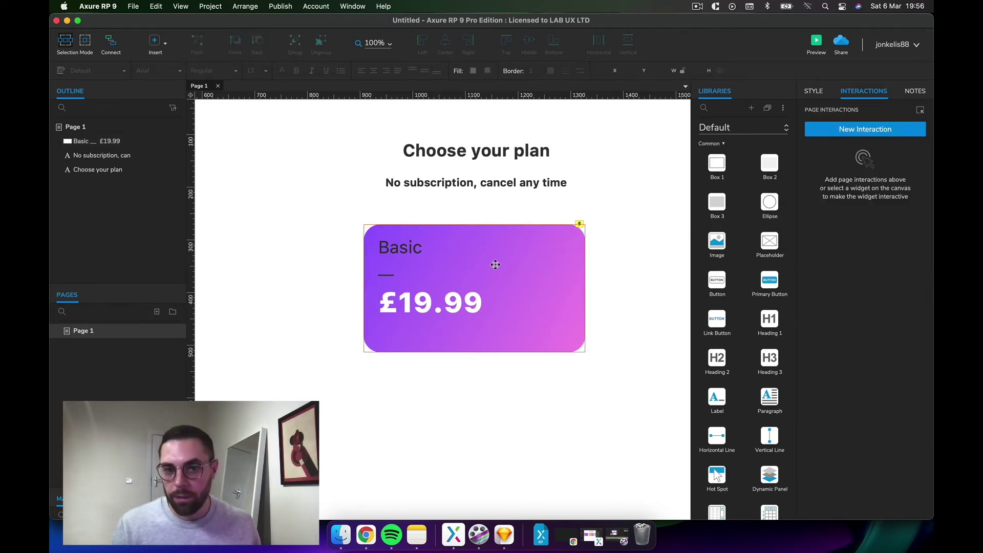
Review the card's Selected style, then preview and click the card to test it
{"action": "right_click", "coordinate": [532, 249]}
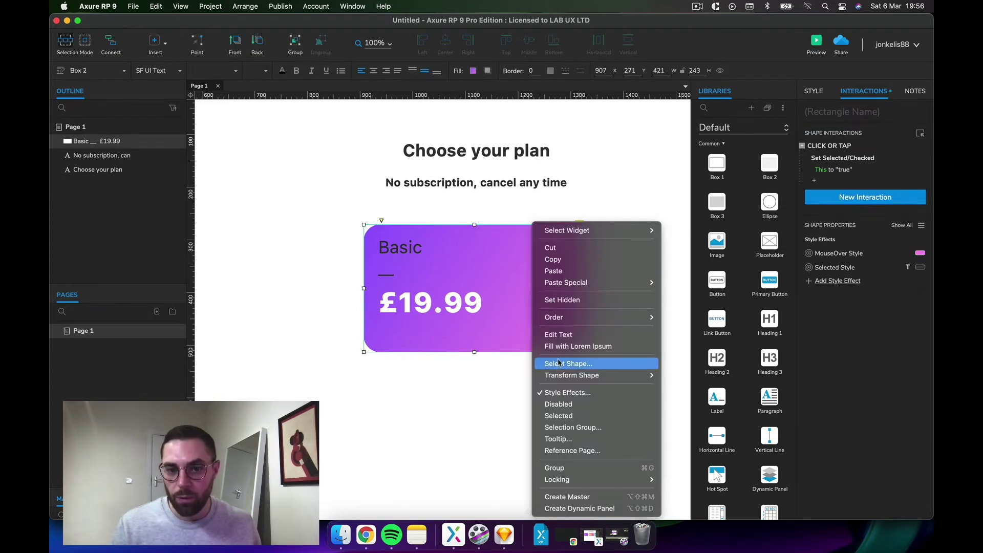
{"action": "left_click", "coordinate": [559, 394]}
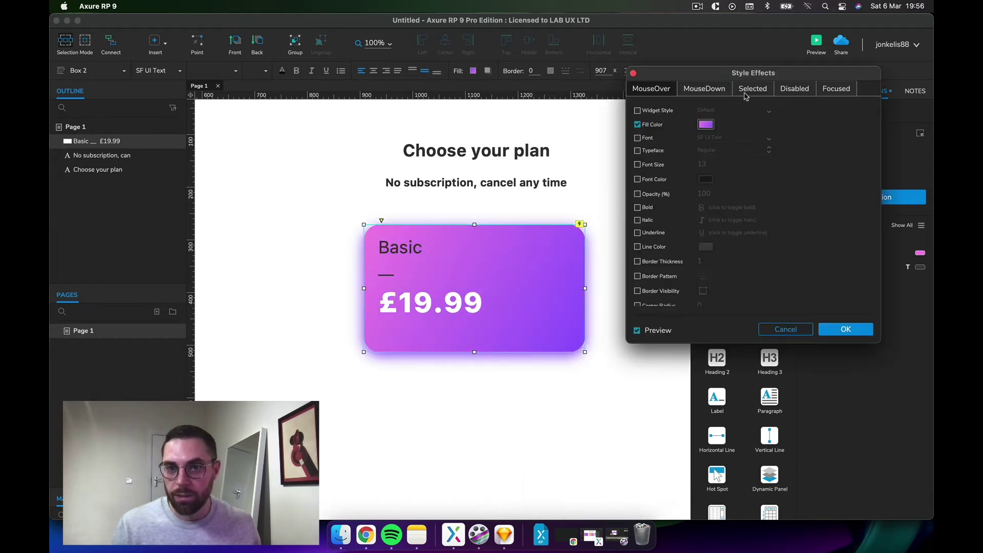
{"action": "left_click", "coordinate": [748, 90]}
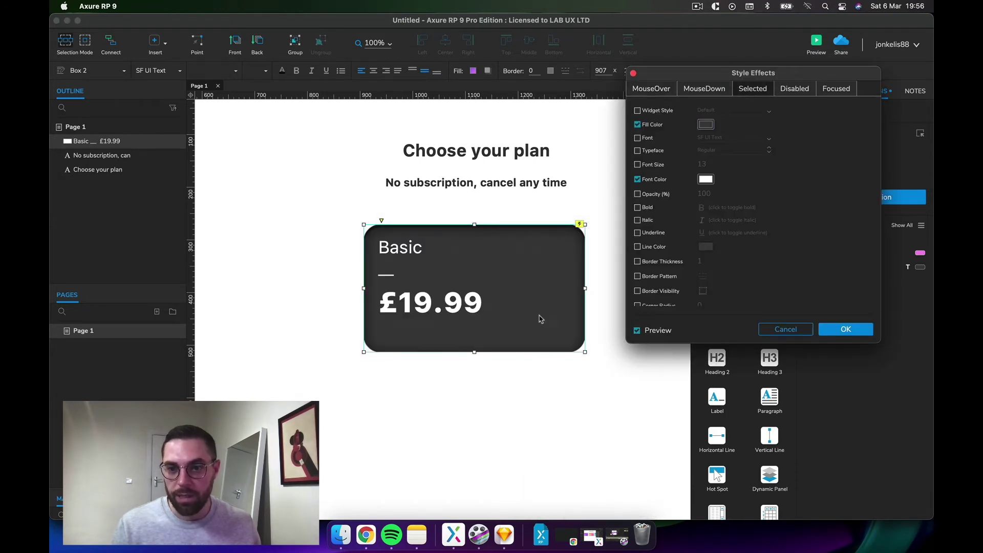
{"action": "left_click", "coordinate": [785, 329]}
{"action": "left_click", "coordinate": [817, 41]}
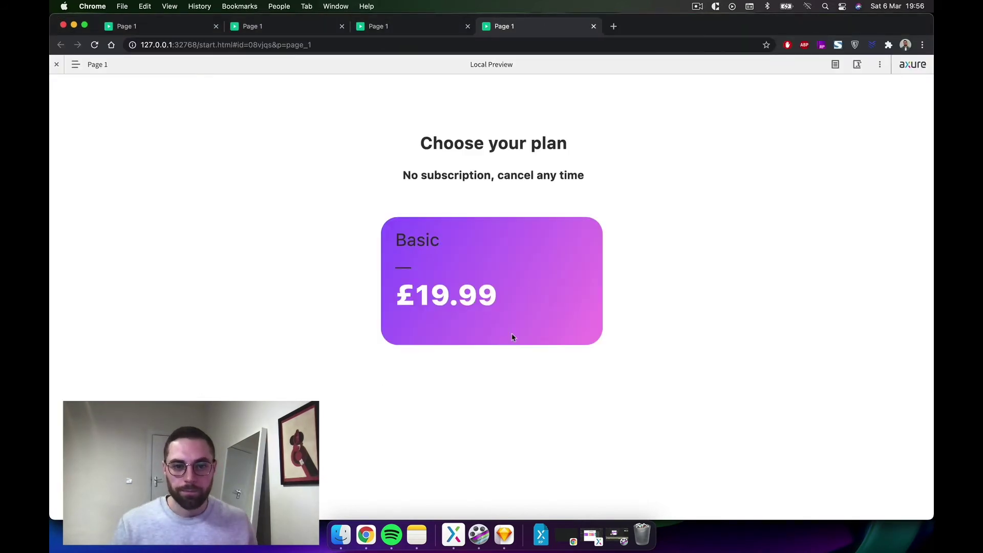
{"action": "left_click", "coordinate": [533, 301]}
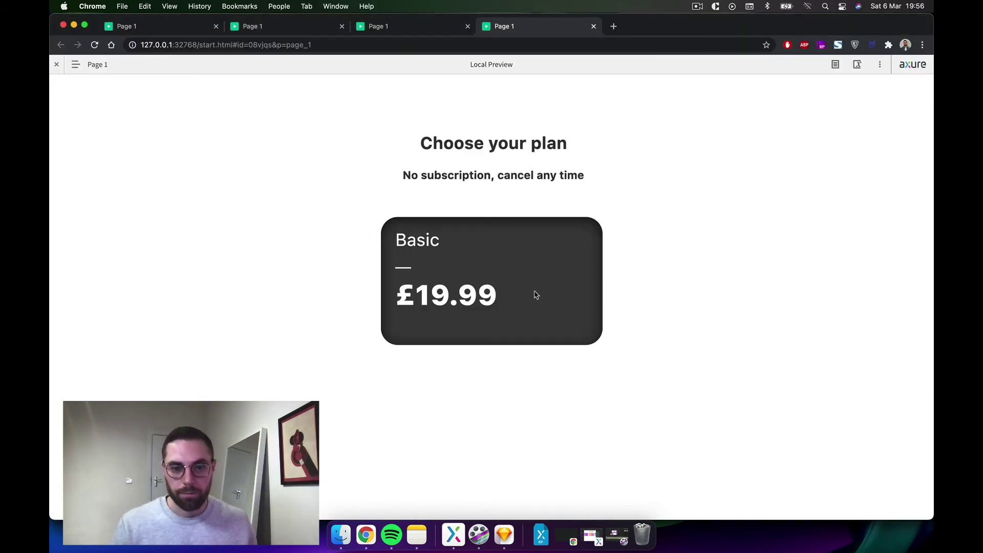
Duplicate the Basic card into a row of three, deleting the extra copies
{"action": "left_click", "coordinate": [451, 534]}
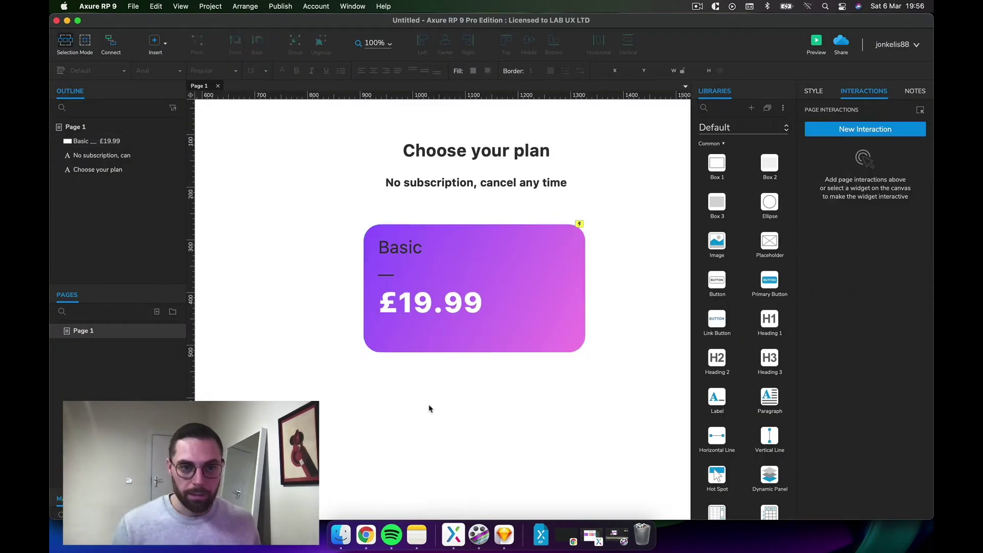
{"action": "scroll", "coordinate": [582, 274], "scroll_direction": "left", "scroll_amount": 5}
{"action": "left_click", "coordinate": [593, 275]}
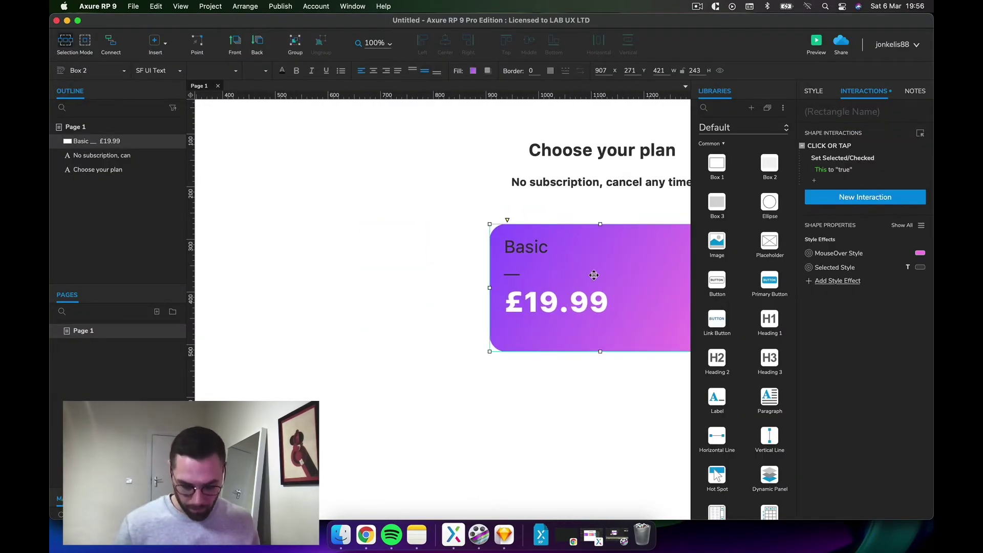
{"action": "left_click_drag", "start_coordinate": [594, 275], "coordinate": [692, 278]}
{"action": "scroll", "coordinate": [364, 275], "scroll_direction": "right", "scroll_amount": 5}
{"action": "left_click", "coordinate": [407, 270], "text": "shift"}
{"action": "key", "text": "Delete"}
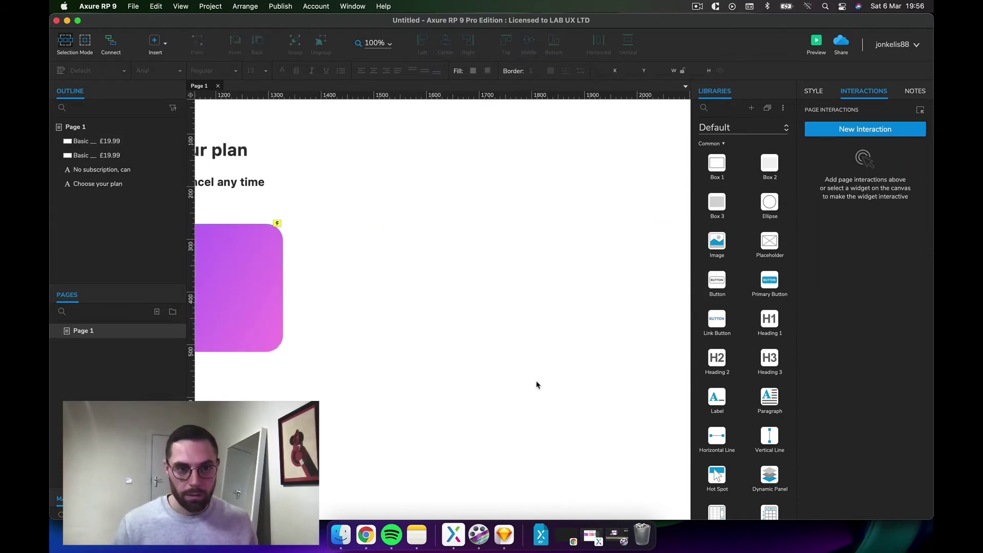
{"action": "scroll", "coordinate": [530, 385], "scroll_direction": "left", "scroll_amount": 5}
{"action": "left_click_drag", "start_coordinate": [307, 289], "coordinate": [539, 288]}
{"action": "left_click", "coordinate": [471, 401]}
{"action": "scroll", "coordinate": [472, 401], "scroll_direction": "left", "scroll_amount": 5}
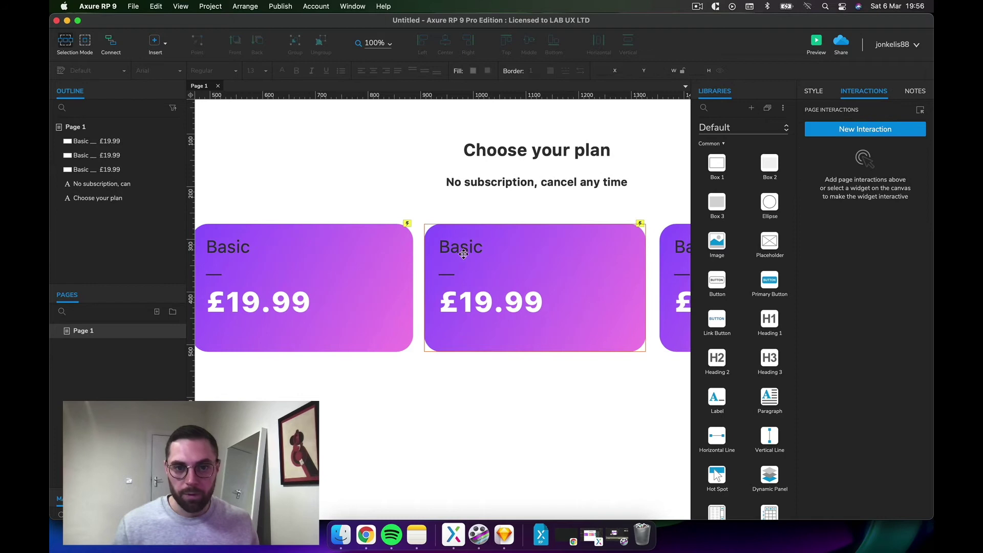
Retitle the middle card 'Essential' and the right card 'Pro'
{"action": "double_click", "coordinate": [462, 245]}
{"action": "left_click_drag", "start_coordinate": [484, 246], "coordinate": [430, 246]}
{"action": "type", "text": "Essential"}
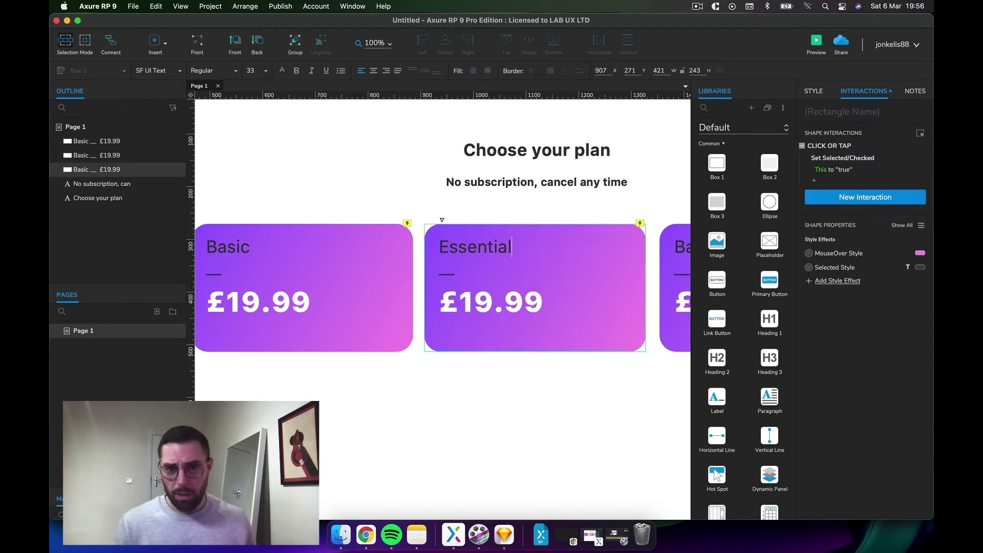
{"action": "left_click", "coordinate": [464, 449]}
{"action": "scroll", "coordinate": [510, 417], "scroll_direction": "right", "scroll_amount": 5}
{"action": "scroll", "coordinate": [556, 230], "scroll_direction": "left", "scroll_amount": 1}
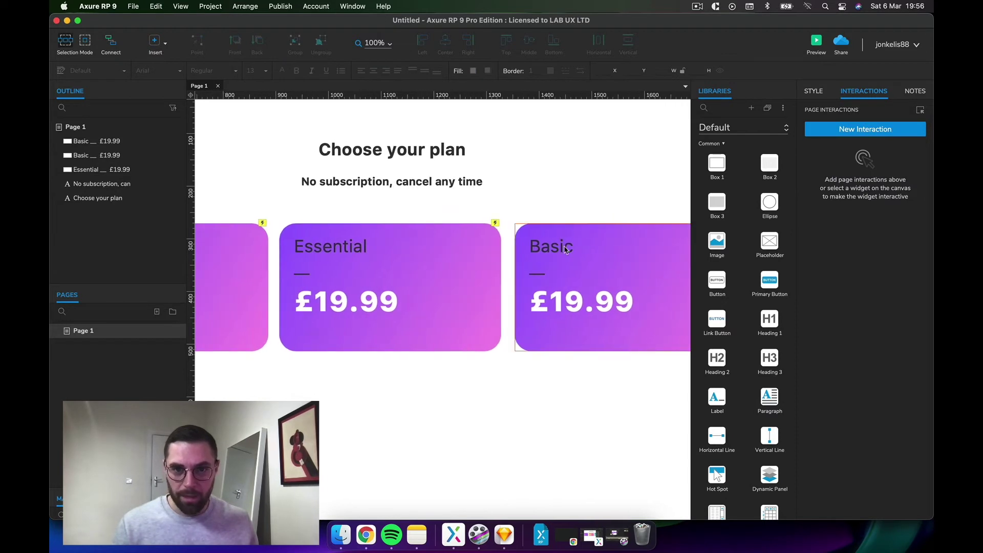
{"action": "left_click", "coordinate": [565, 246]}
{"action": "double_click", "coordinate": [565, 246]}
{"action": "left_click_drag", "start_coordinate": [522, 247], "coordinate": [423, 250]}
{"action": "type", "text": "Pro"}
{"action": "left_click", "coordinate": [354, 432]}
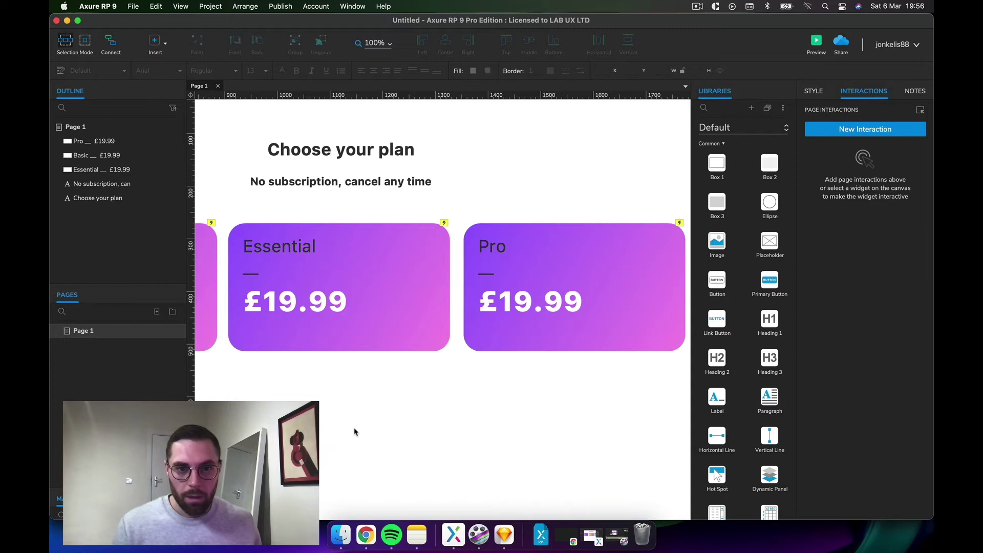
{"action": "scroll", "coordinate": [354, 431], "scroll_direction": "left", "scroll_amount": 7}
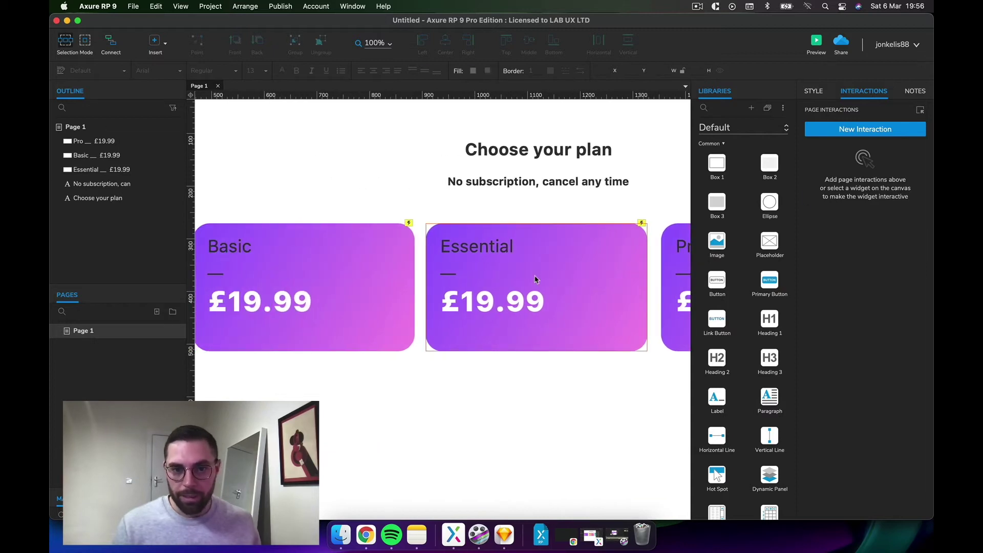
{"action": "left_click", "coordinate": [534, 276]}
Give the Essential card a teal-to-lime gradient fill
{"action": "left_click", "coordinate": [814, 92]}
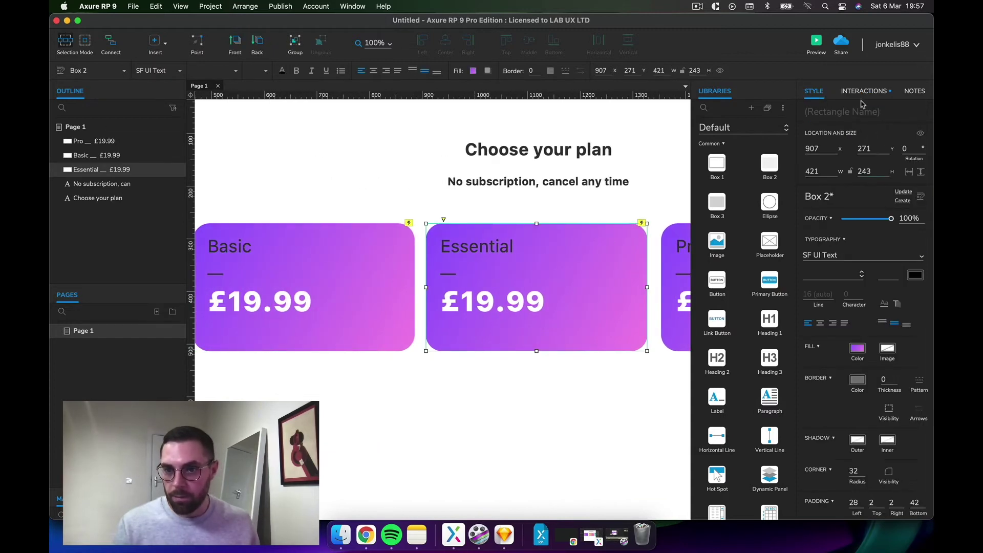
{"action": "left_click", "coordinate": [857, 350]}
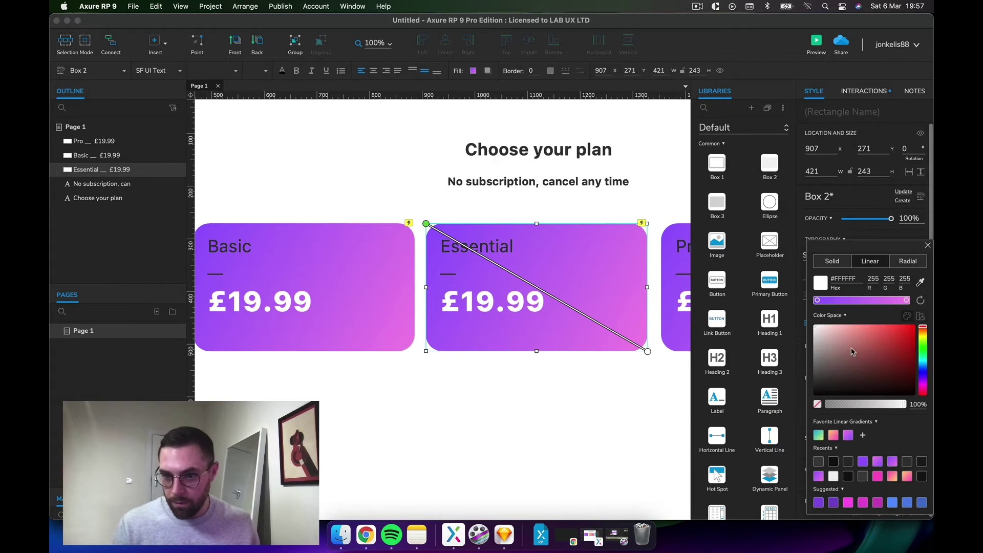
{"action": "left_click", "coordinate": [818, 435]}
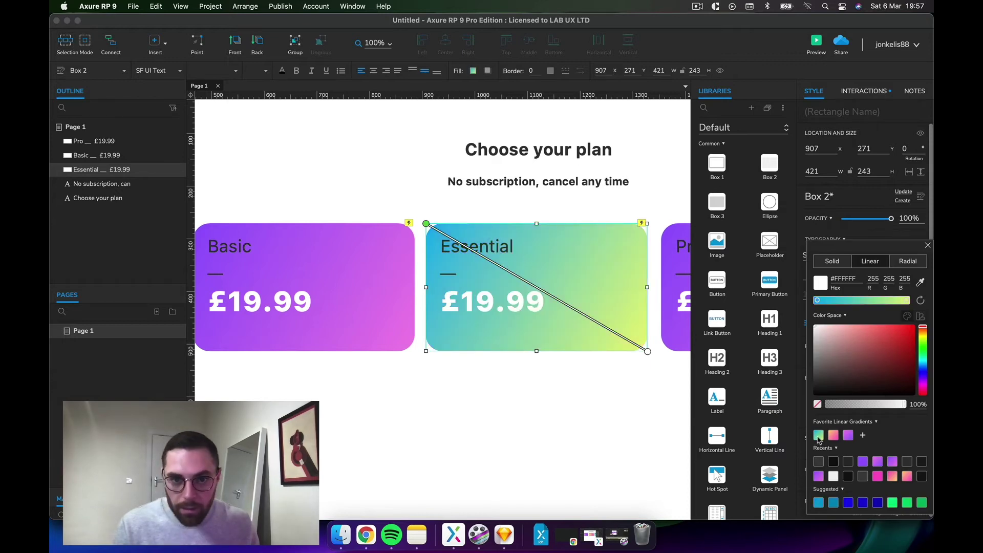
{"action": "left_click", "coordinate": [537, 396]}
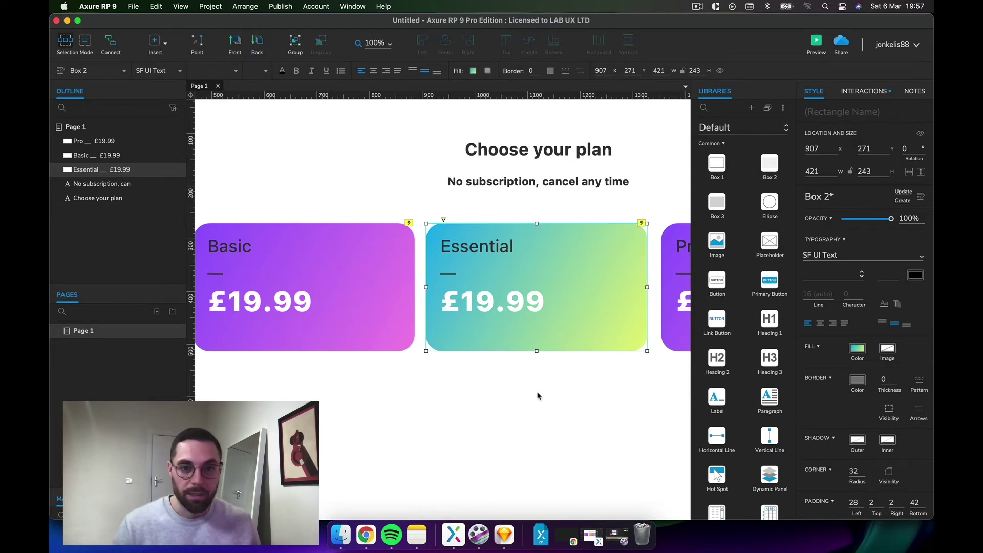
{"action": "left_click", "coordinate": [538, 396]}
{"action": "scroll", "coordinate": [538, 396], "scroll_direction": "right", "scroll_amount": 5}
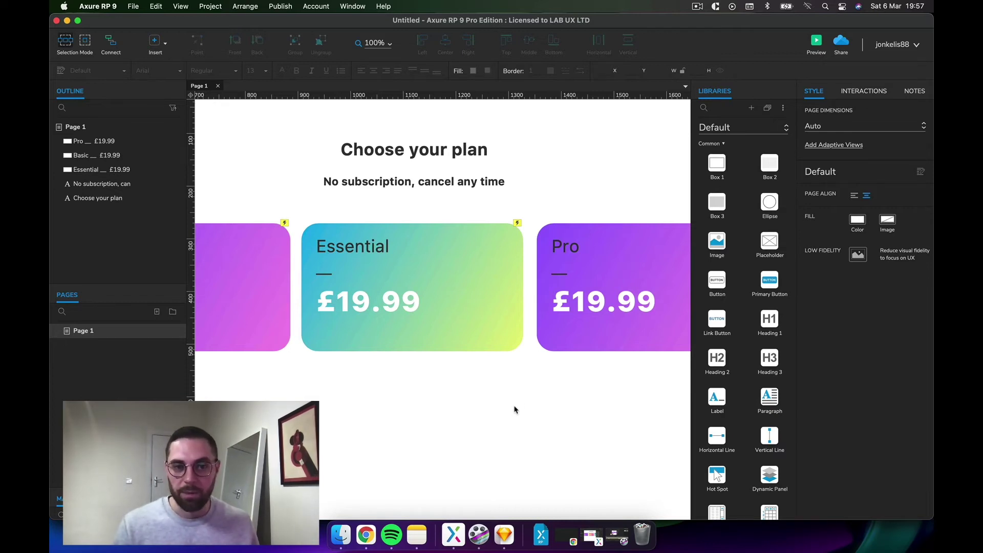
{"action": "scroll", "coordinate": [505, 409], "scroll_direction": "left", "scroll_amount": 5}
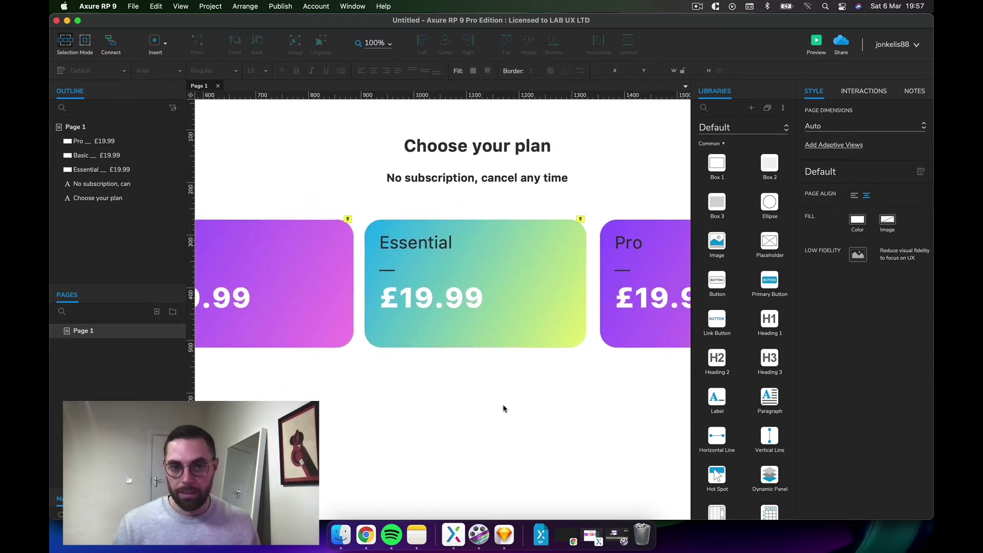
Give the Pro card the pink-to-orange favourite gradient fill
{"action": "left_click", "coordinate": [653, 255]}
{"action": "scroll", "coordinate": [650, 254], "scroll_direction": "right", "scroll_amount": 5}
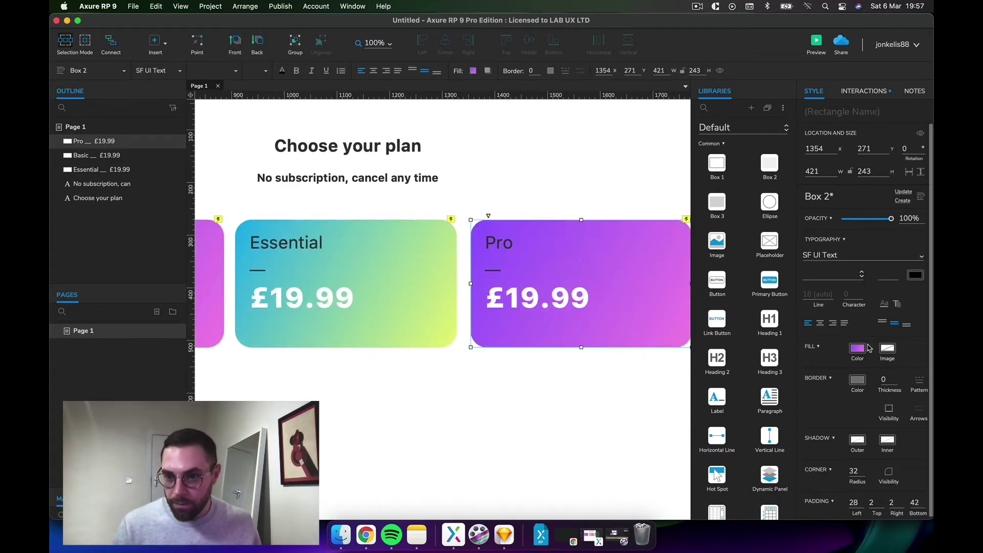
{"action": "left_click", "coordinate": [857, 349]}
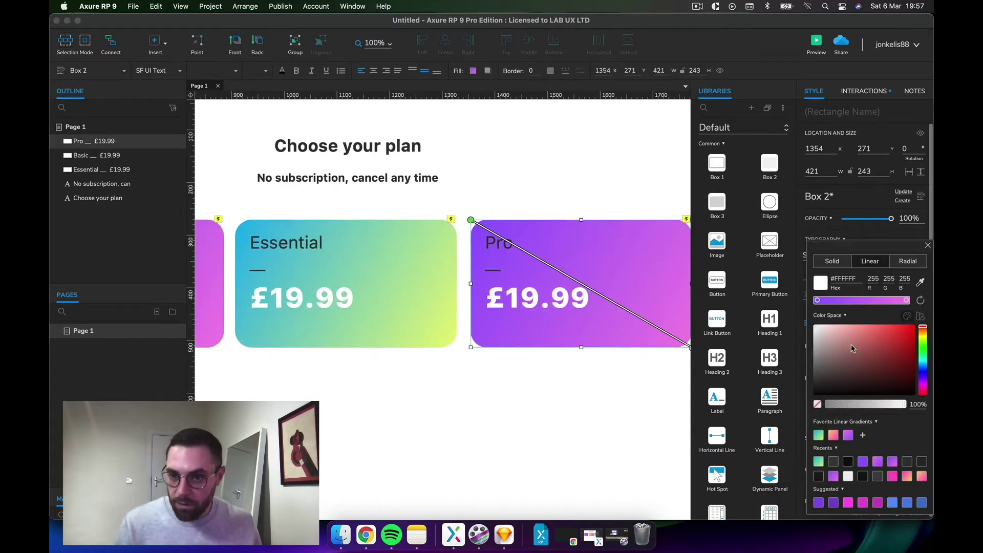
{"action": "left_click", "coordinate": [833, 435]}
{"action": "key", "text": "Escape"}
{"action": "scroll", "coordinate": [463, 266], "scroll_direction": "left", "scroll_amount": 5}
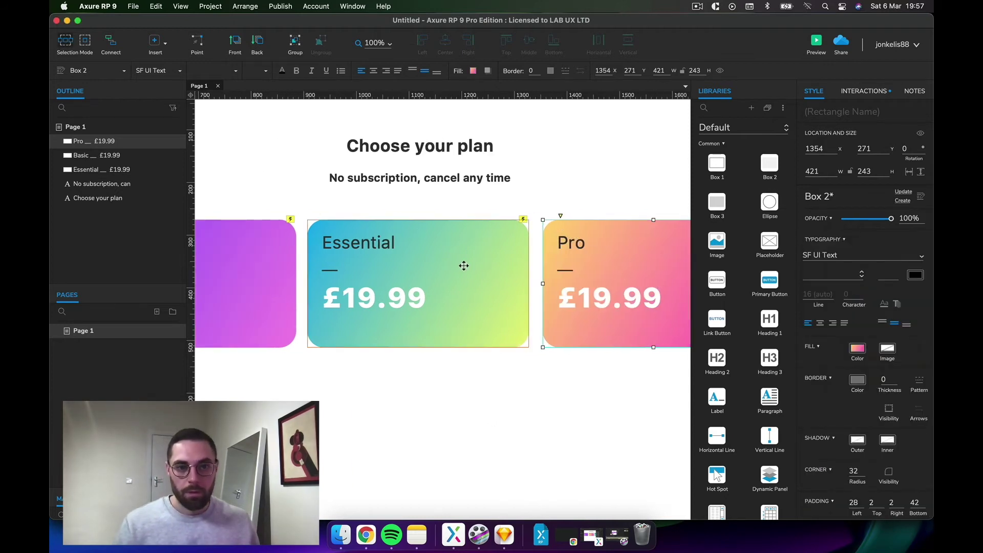
Apply the cyan-to-lime gradient as the Essential card's mouse-over fill in Style Effects
{"action": "left_click", "coordinate": [463, 266]}
{"action": "right_click", "coordinate": [417, 245]}
{"action": "left_click", "coordinate": [446, 390]}
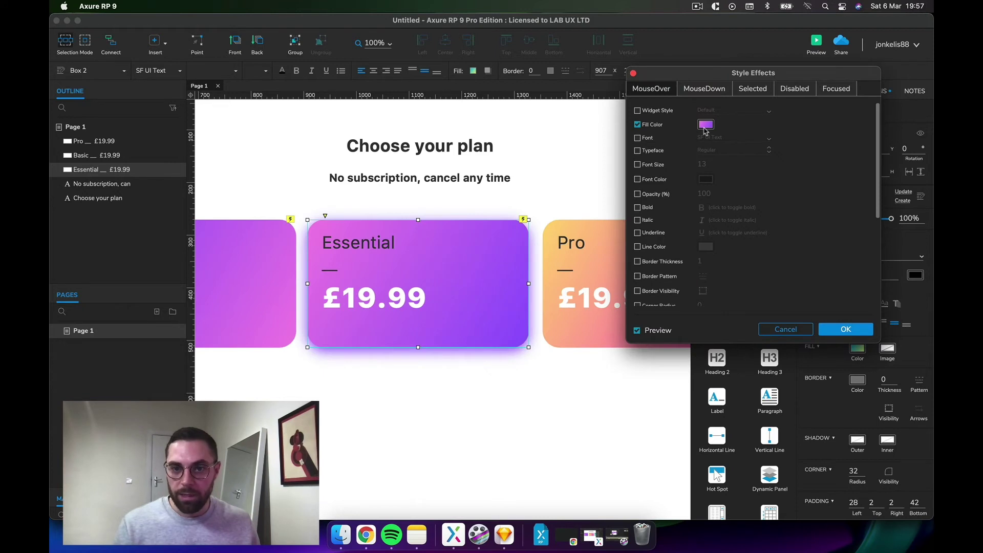
{"action": "left_click", "coordinate": [705, 127]}
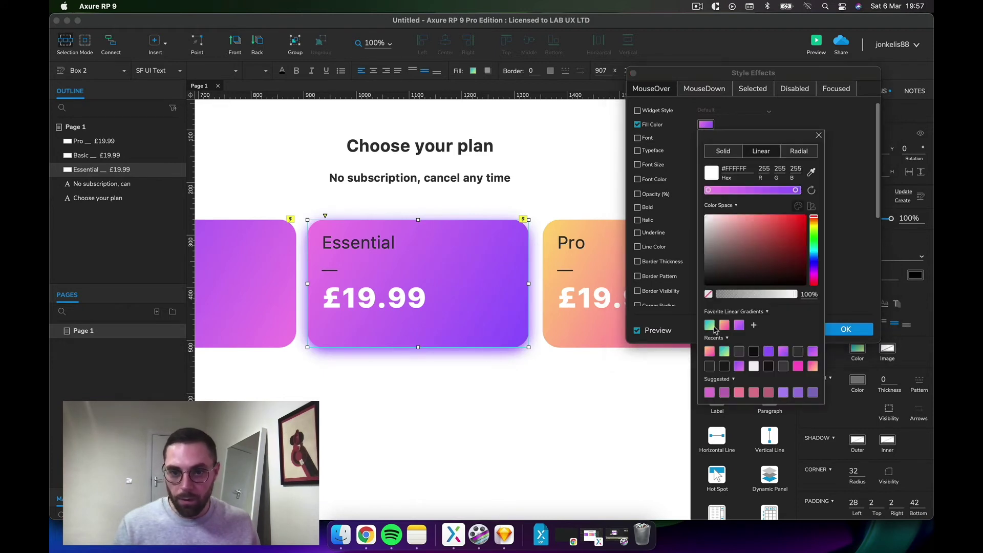
{"action": "left_click", "coordinate": [709, 325]}
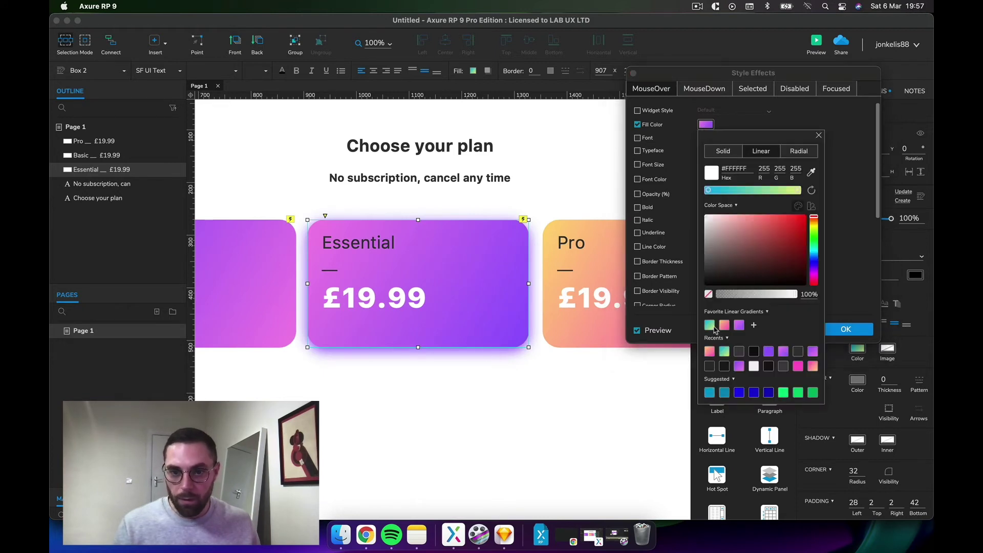
{"action": "left_click", "coordinate": [637, 330]}
{"action": "left_click", "coordinate": [637, 330]}
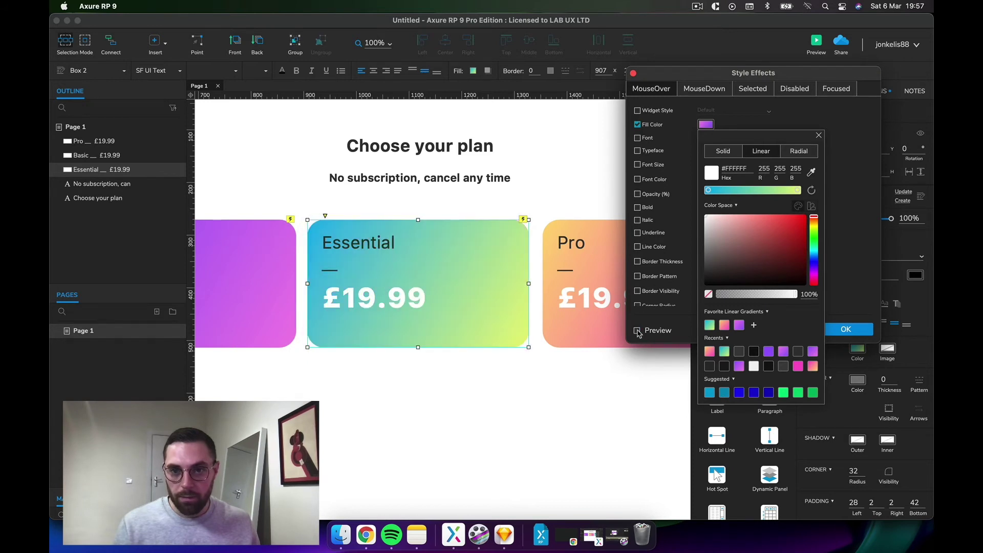
{"action": "left_click", "coordinate": [638, 330]}
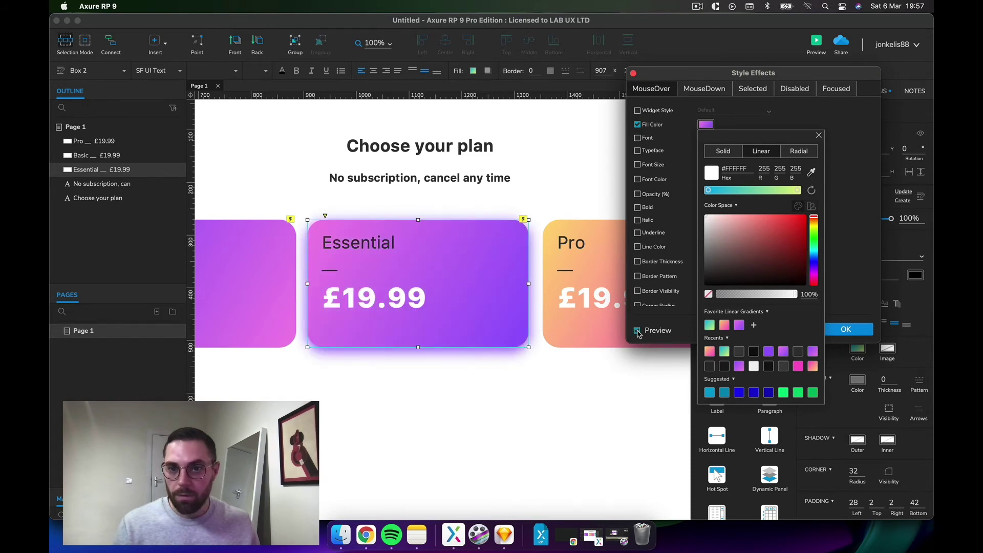
{"action": "left_click", "coordinate": [638, 332]}
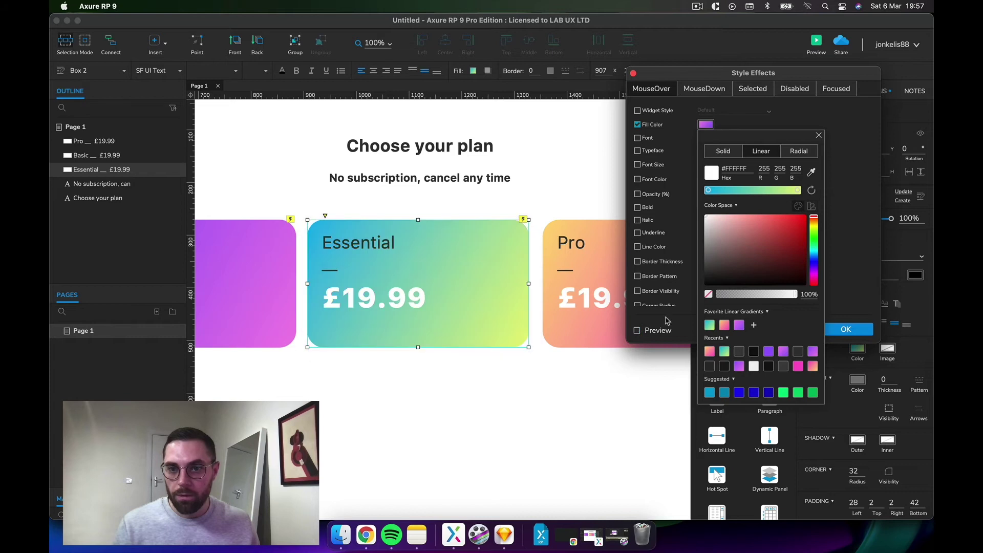
Reverse the hover gradient by swapping its cyan and lime ends
{"action": "left_click", "coordinate": [869, 248]}
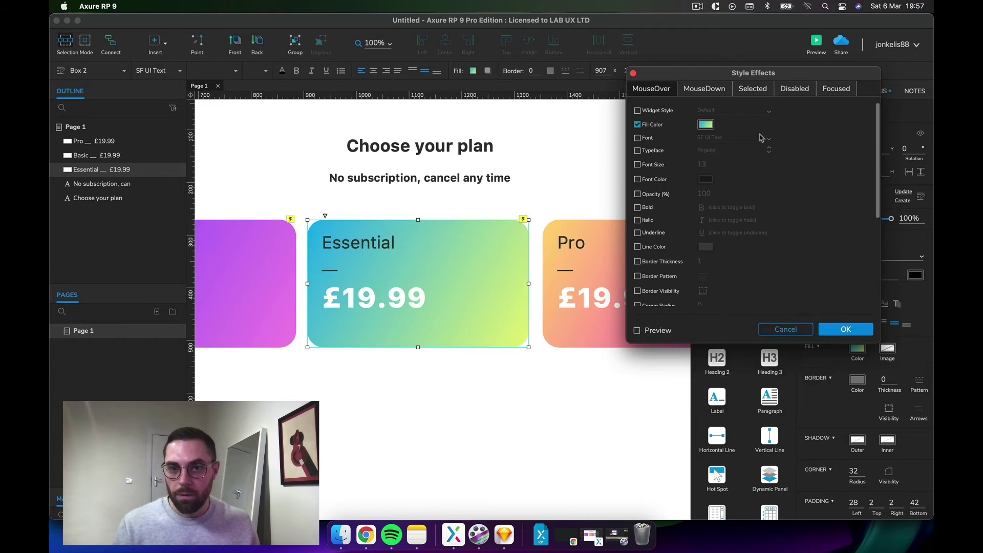
{"action": "left_click", "coordinate": [638, 331]}
{"action": "left_click", "coordinate": [637, 332]}
{"action": "left_click", "coordinate": [705, 124]}
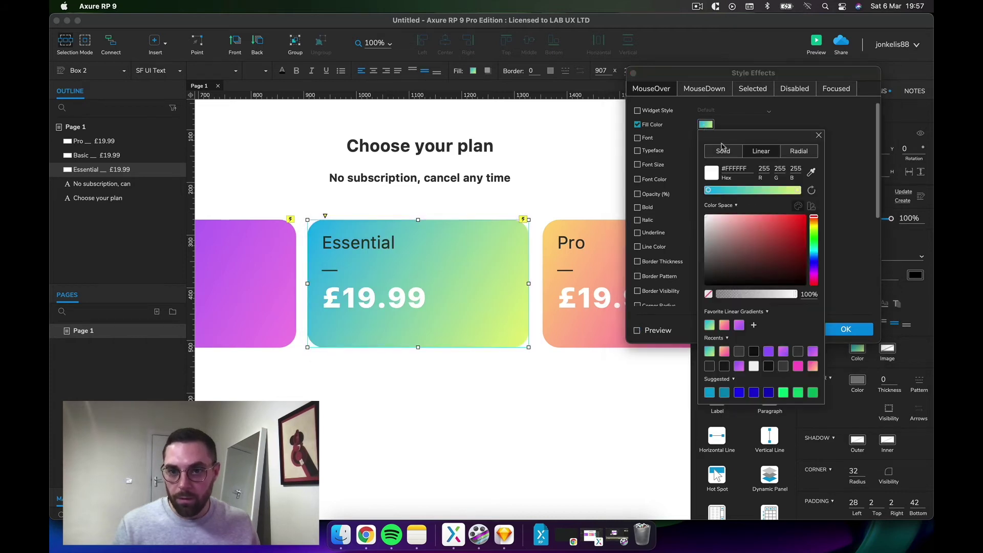
{"action": "mouse_move", "coordinate": [709, 190]}
{"action": "left_mouse_down"}
{"action": "mouse_move", "coordinate": [777, 190]}
{"action": "mouse_move", "coordinate": [709, 191]}
{"action": "left_mouse_up"}
{"action": "left_click", "coordinate": [777, 190]}
{"action": "left_click", "coordinate": [854, 224]}
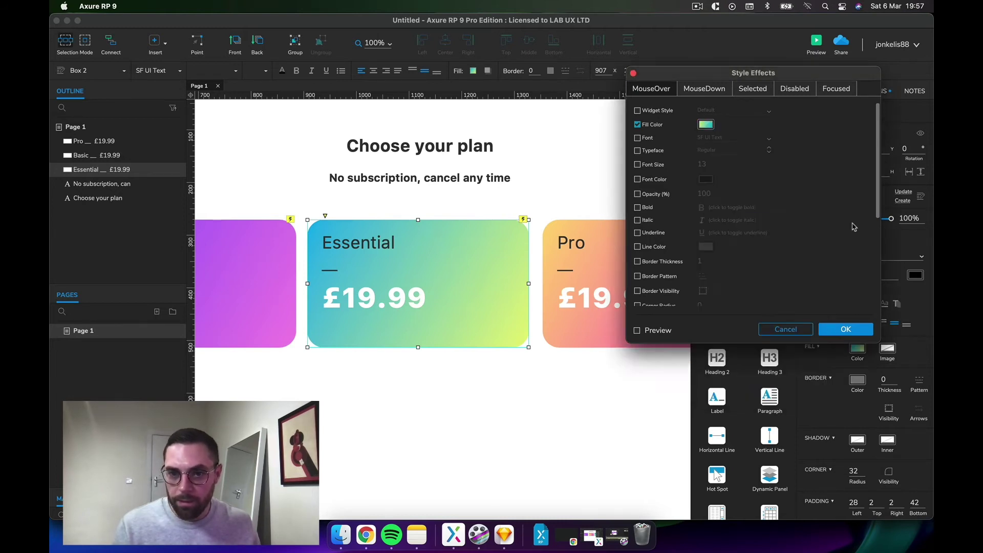
Add a hover outer shadow in cyan #0CB5E8, sampled from the card
{"action": "scroll", "coordinate": [766, 209], "scroll_direction": "down", "scroll_amount": 4}
{"action": "scroll", "coordinate": [766, 208], "scroll_direction": "down", "scroll_amount": 1}
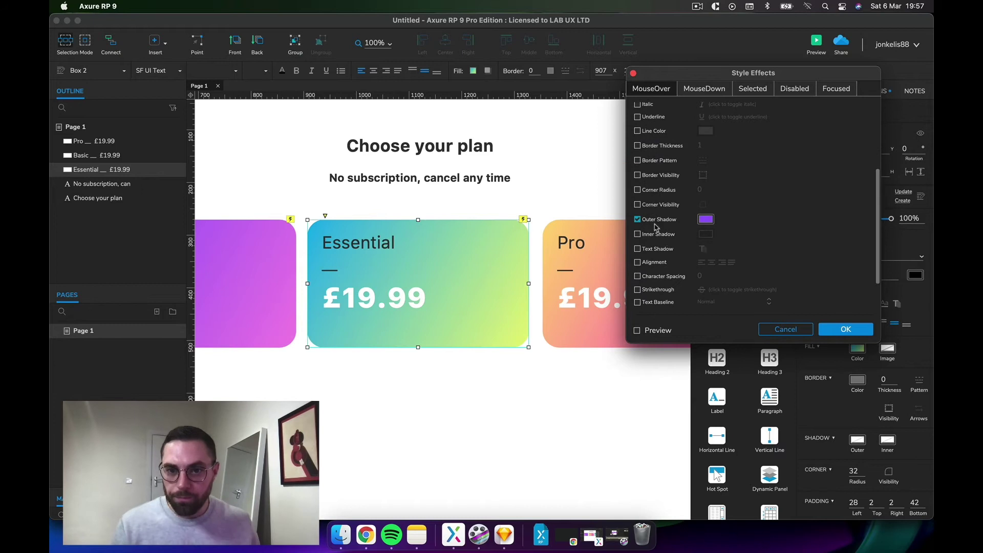
{"action": "left_click", "coordinate": [706, 219]}
{"action": "left_click", "coordinate": [711, 257]}
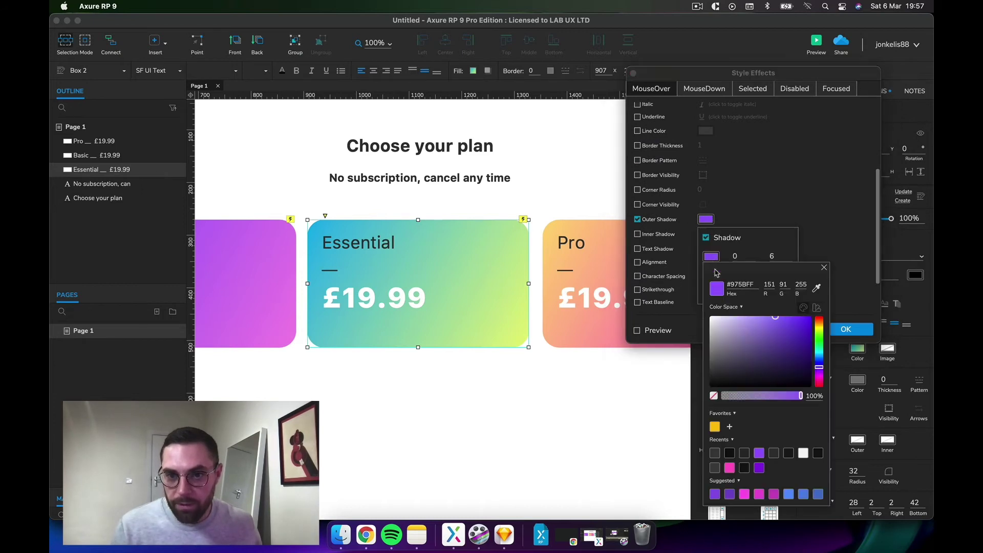
{"action": "left_click", "coordinate": [816, 287]}
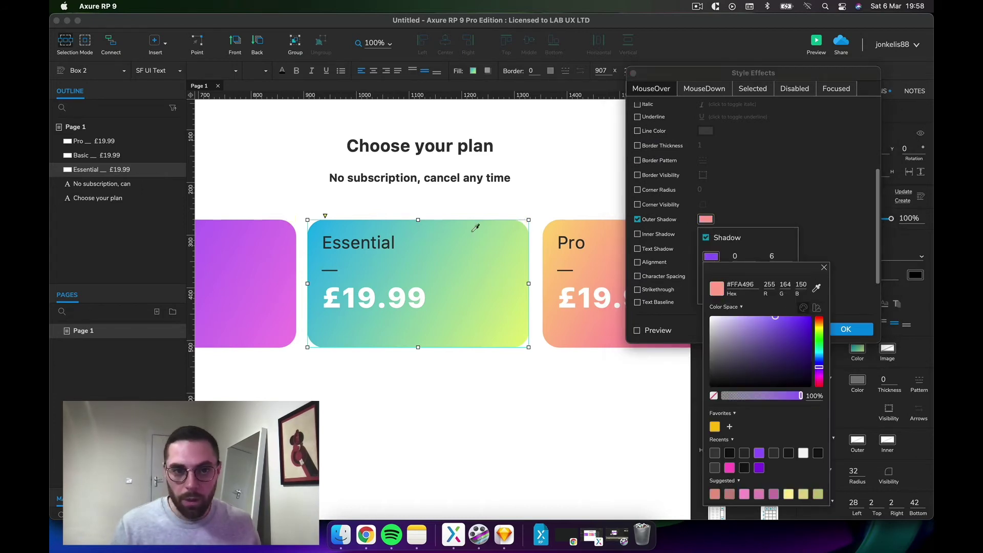
{"action": "left_click", "coordinate": [318, 223]}
{"action": "left_click", "coordinate": [656, 322]}
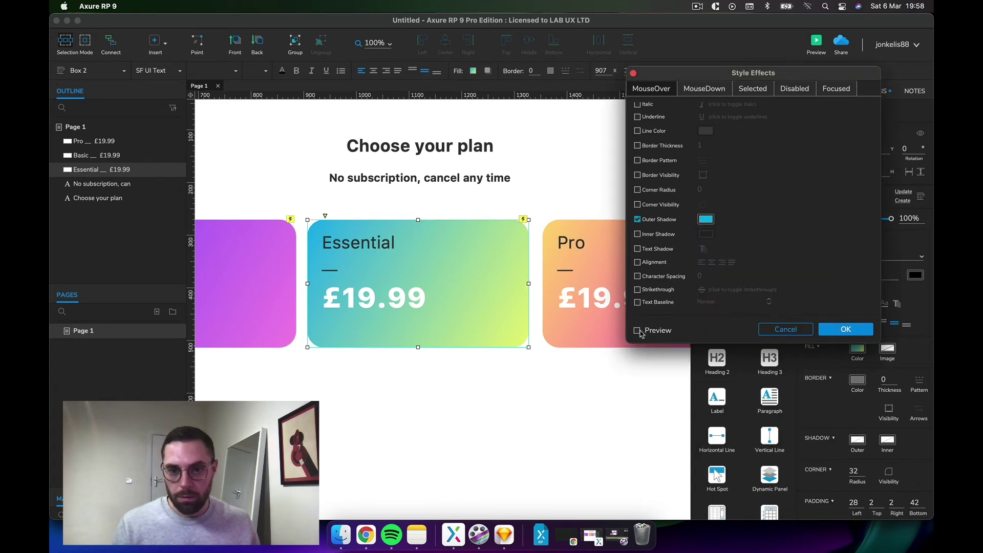
{"action": "left_click", "coordinate": [638, 332]}
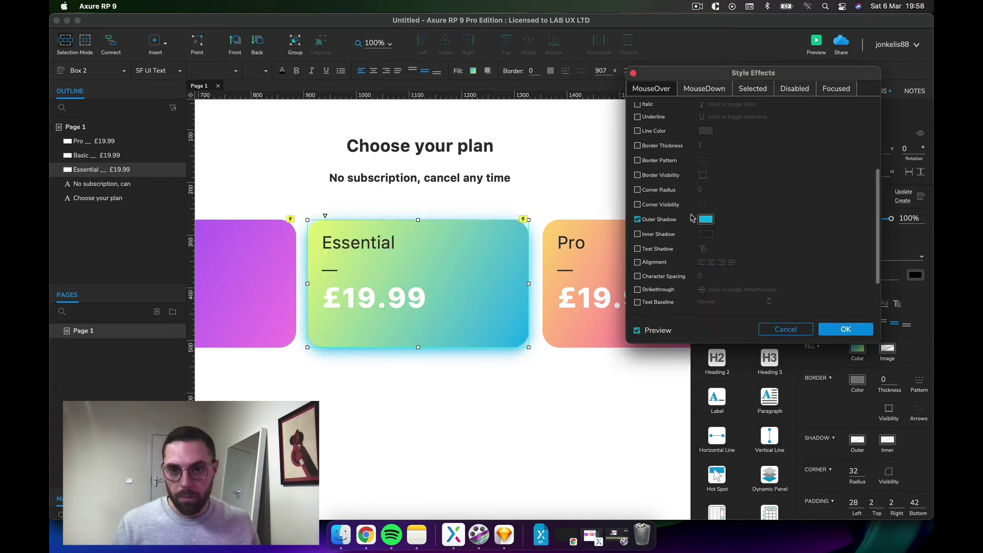
Set the cyan hover shadow to 69% opacity and confirm the style
{"action": "left_click", "coordinate": [706, 219]}
{"action": "left_click", "coordinate": [711, 256]}
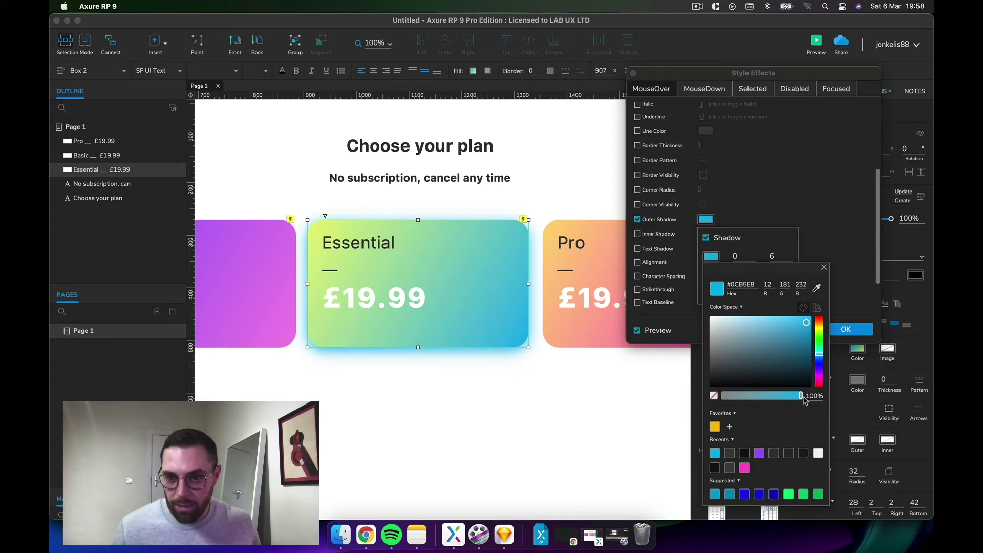
{"action": "left_click_drag", "start_coordinate": [802, 397], "coordinate": [777, 397]}
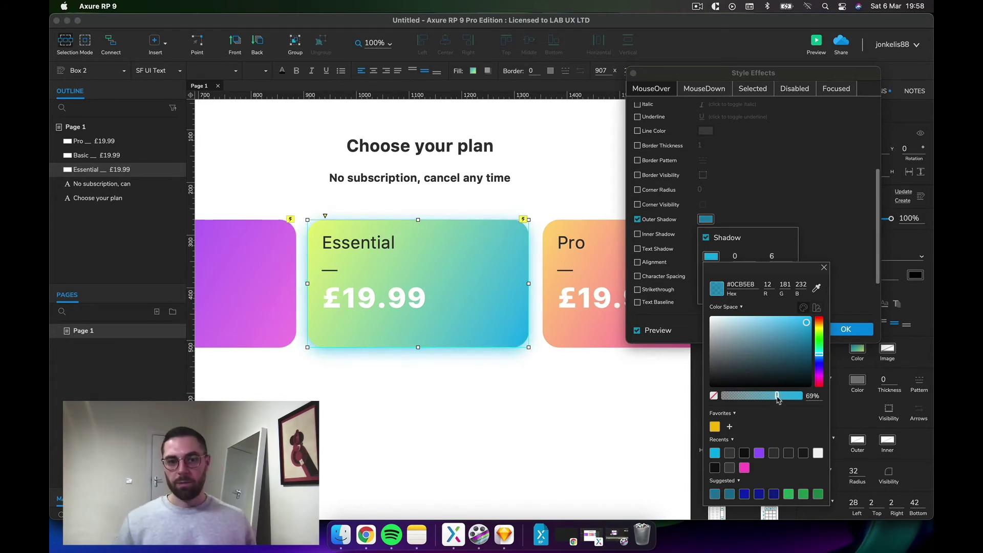
{"action": "left_click", "coordinate": [831, 212]}
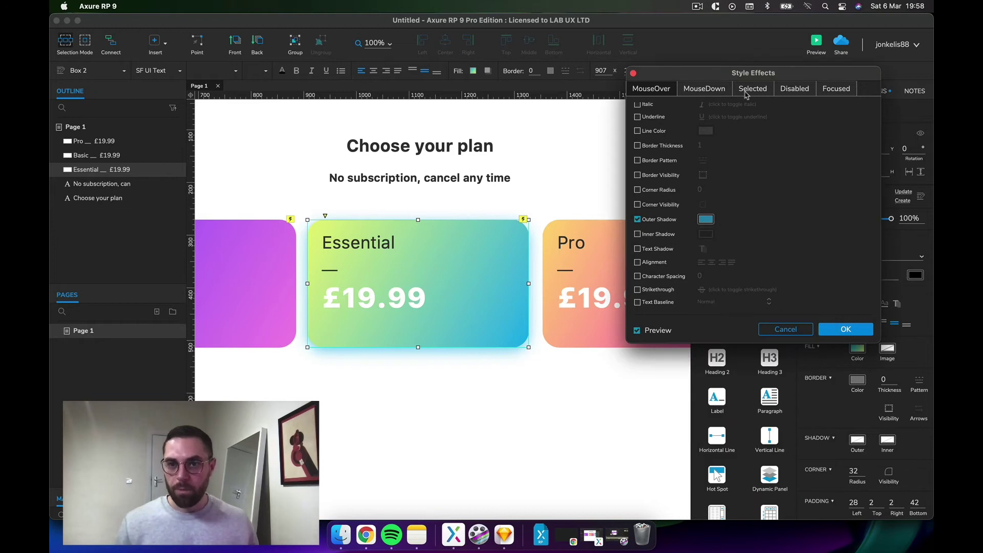
{"action": "left_click", "coordinate": [843, 330]}
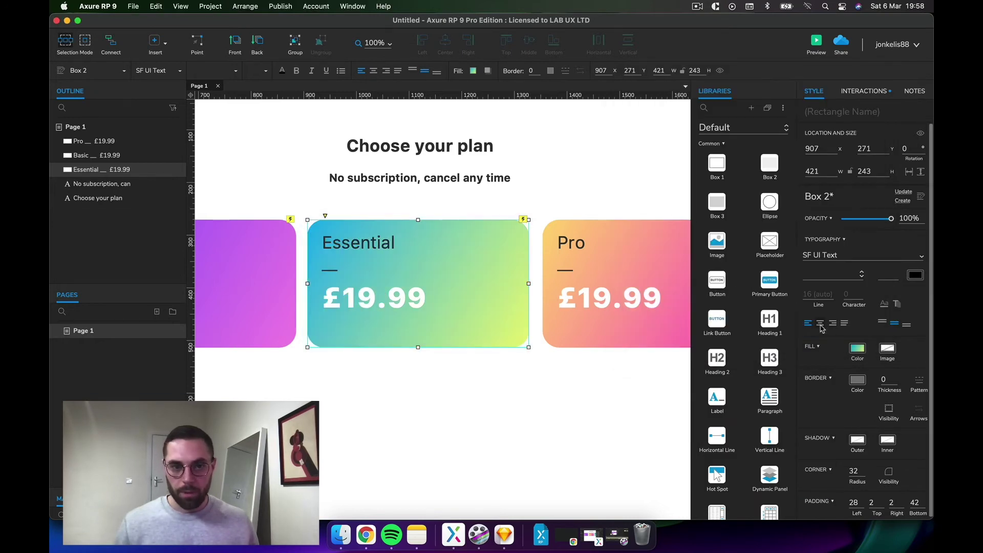
{"action": "right_click", "coordinate": [483, 288]}
{"action": "left_click", "coordinate": [504, 392]}
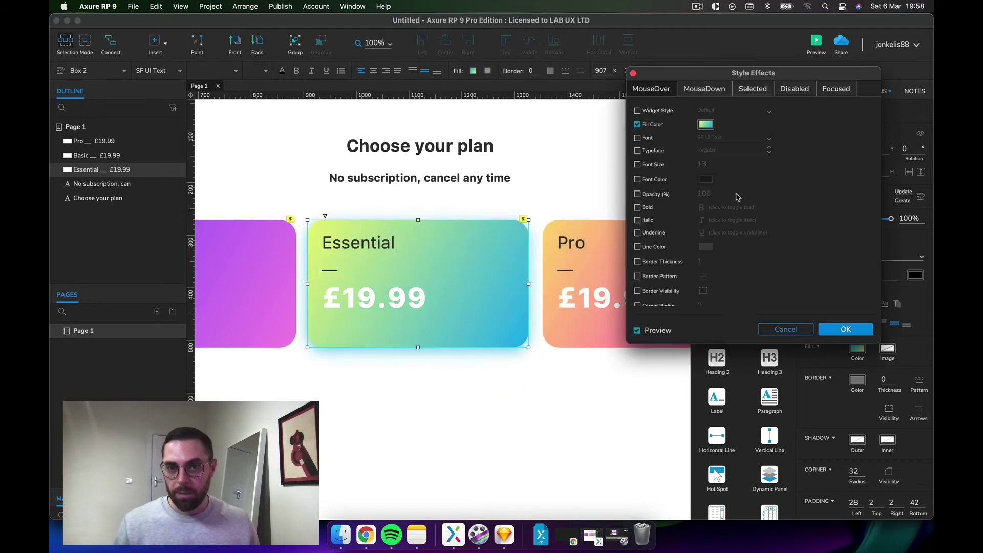
{"action": "left_click", "coordinate": [752, 90]}
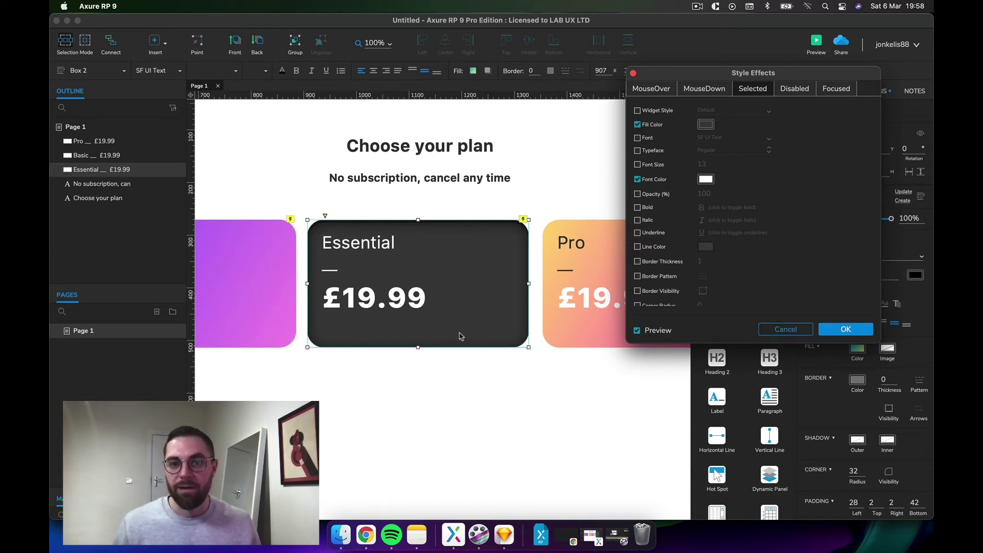
{"action": "left_click", "coordinate": [637, 125]}
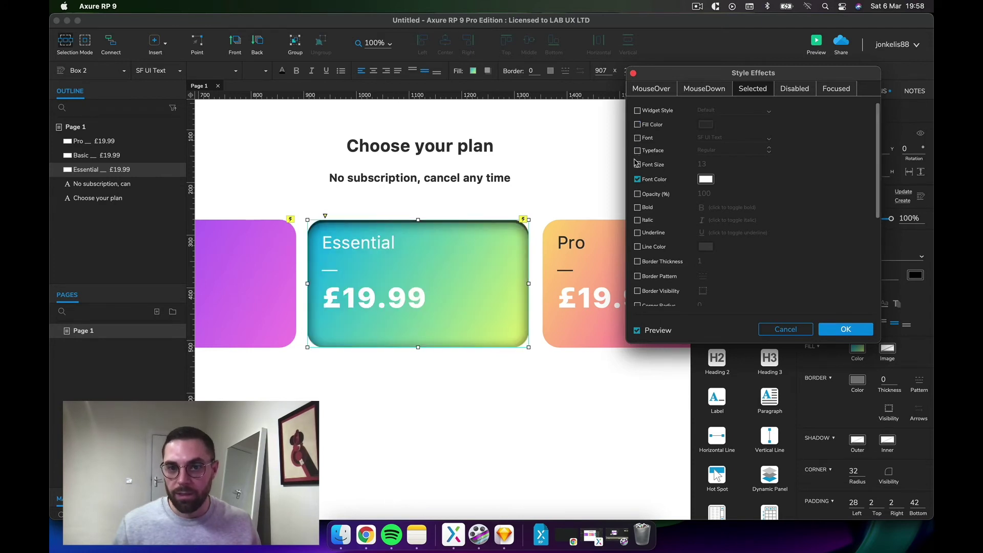
{"action": "left_click", "coordinate": [637, 247]}
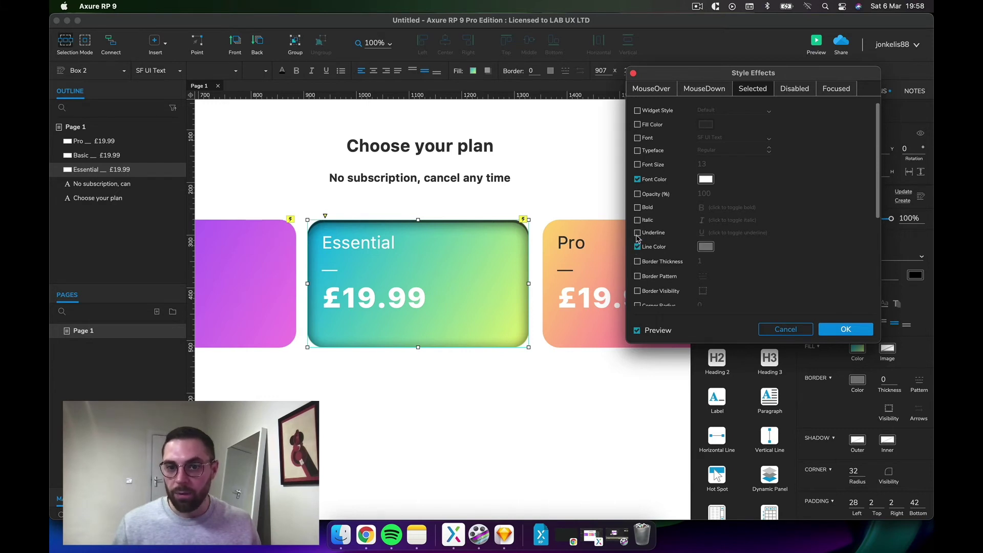
{"action": "left_click", "coordinate": [637, 262]}
{"action": "type", "text": "21"}
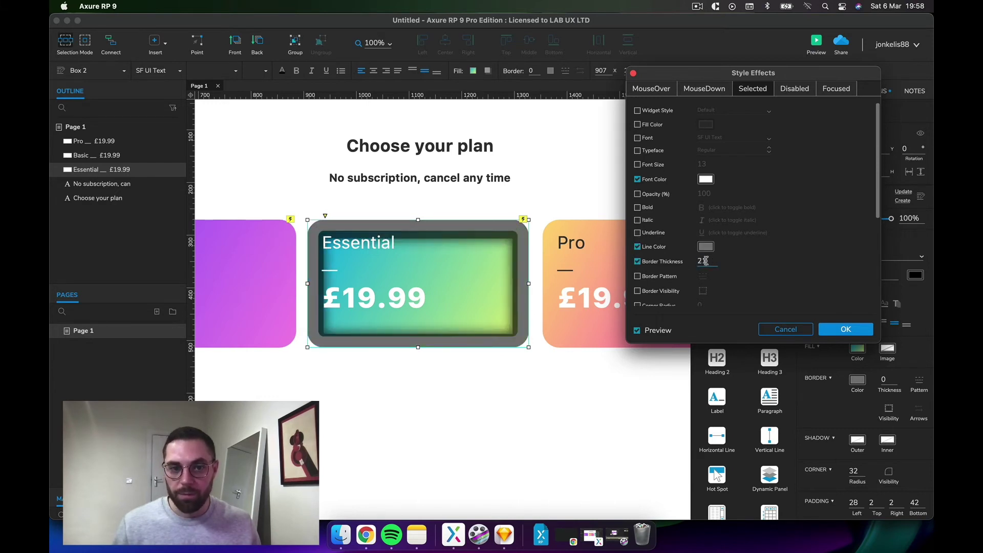
{"action": "left_click", "coordinate": [638, 262]}
{"action": "left_click", "coordinate": [637, 247]}
{"action": "left_click", "coordinate": [768, 331]}
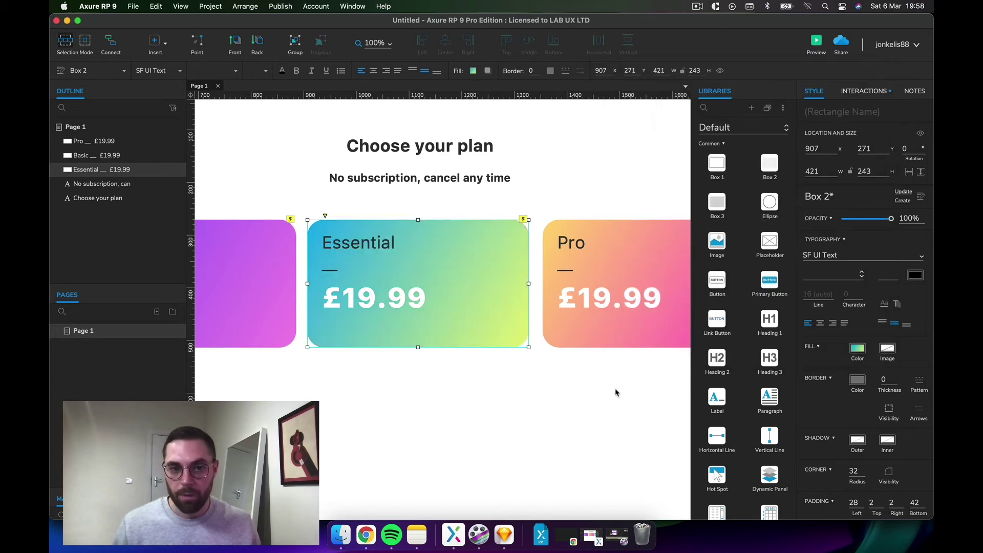
Check the Essential card's selected-state style effects, closing without changes
{"action": "left_click", "coordinate": [468, 373]}
{"action": "right_click", "coordinate": [496, 307]}
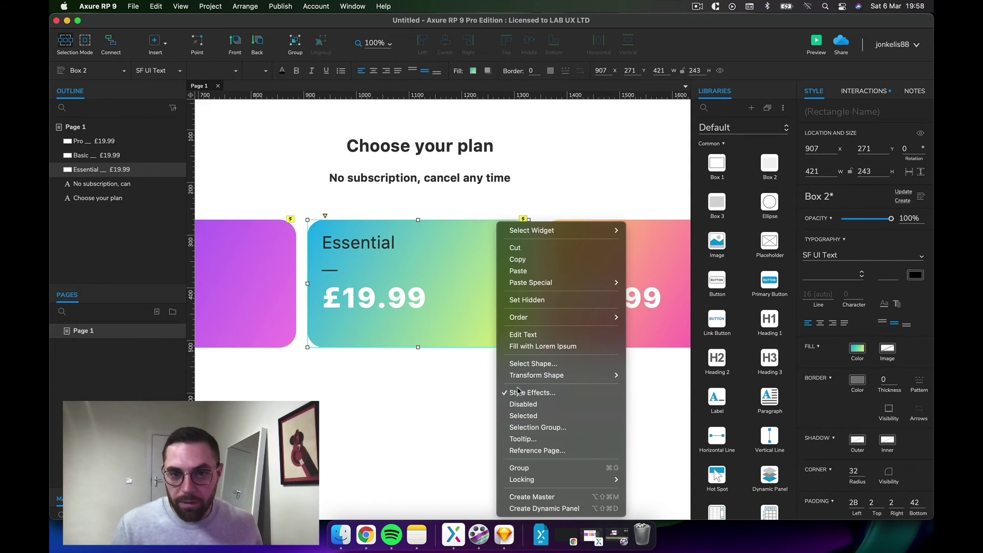
{"action": "left_click", "coordinate": [517, 392]}
{"action": "left_click", "coordinate": [745, 90]}
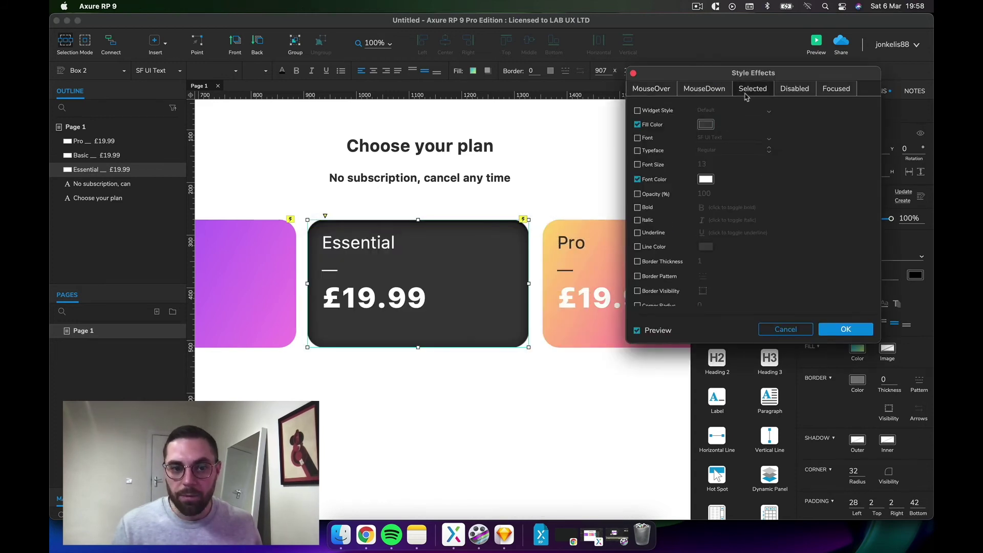
{"action": "left_click", "coordinate": [781, 330]}
{"action": "left_click", "coordinate": [444, 426]}
{"action": "scroll", "coordinate": [450, 415], "scroll_direction": "right", "scroll_amount": 5}
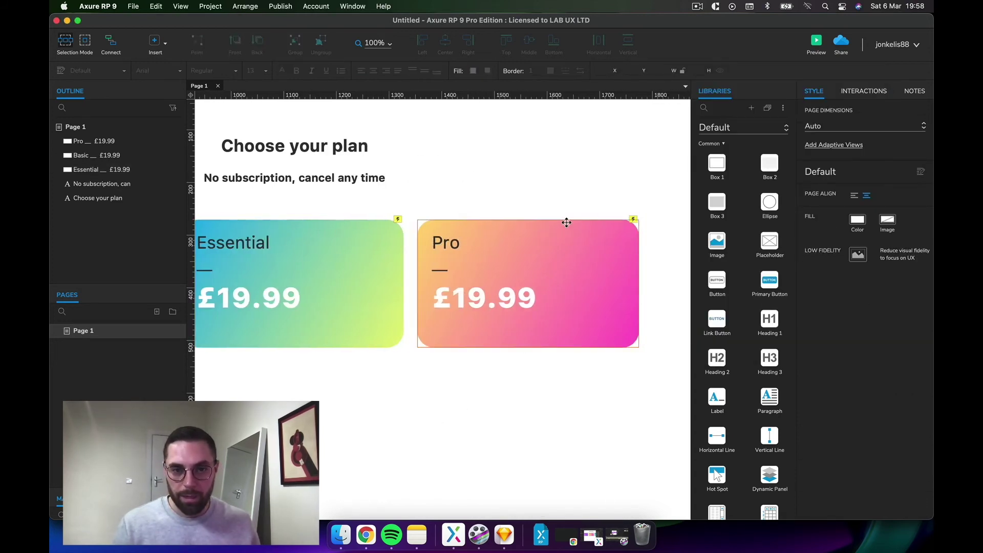
Give the Pro card's mouse-over fill a reversed orange-to-pink gradient
{"action": "left_click", "coordinate": [558, 231]}
{"action": "right_click", "coordinate": [553, 224]}
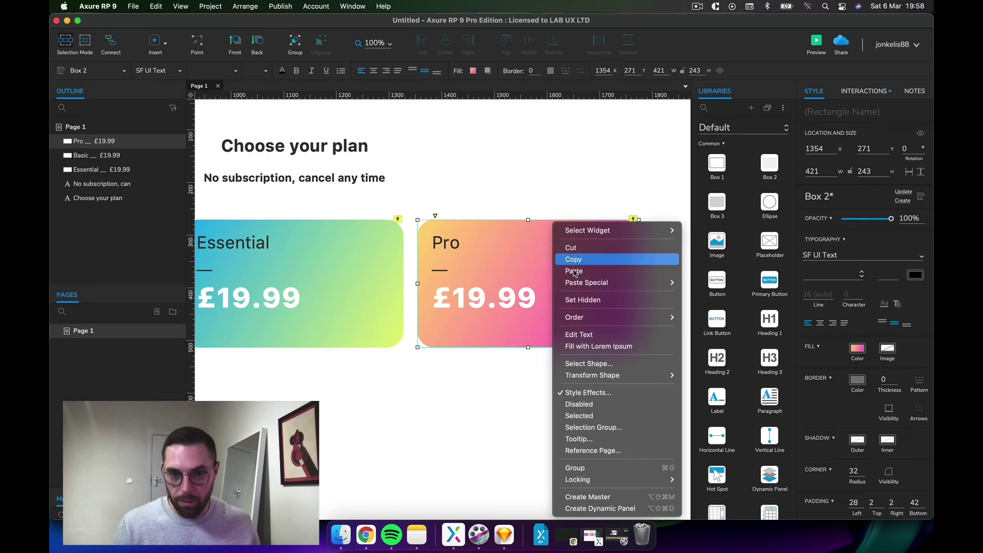
{"action": "left_click", "coordinate": [587, 392]}
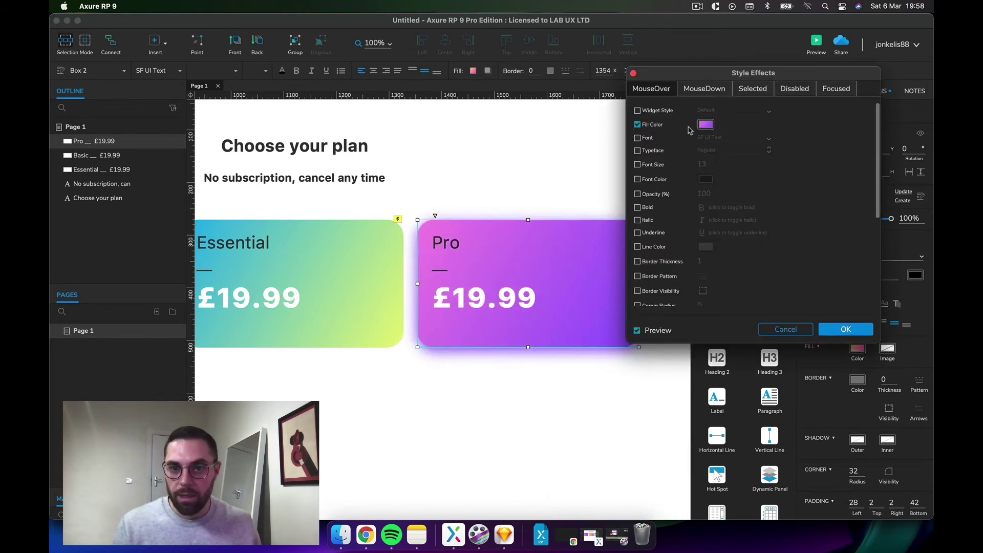
{"action": "left_click", "coordinate": [707, 125]}
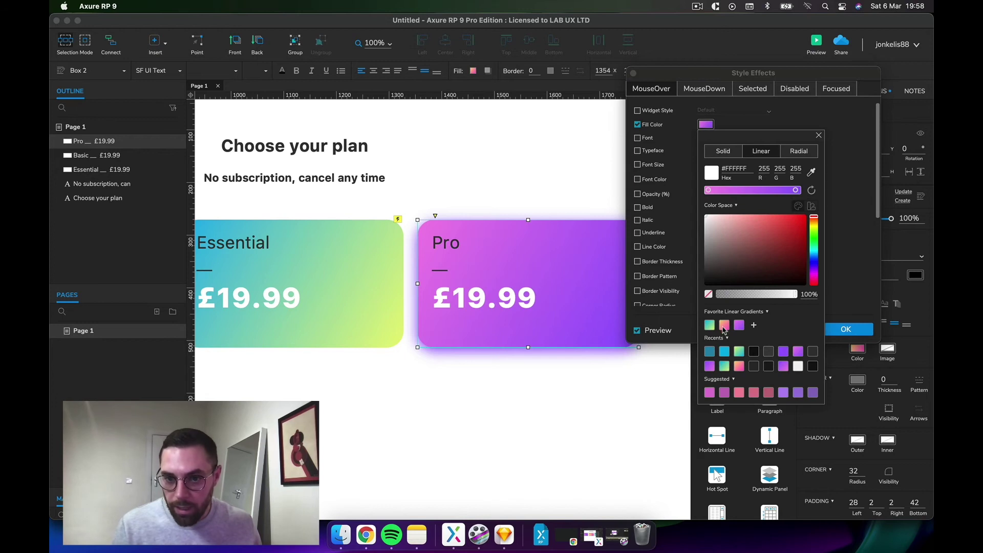
{"action": "left_click", "coordinate": [724, 326]}
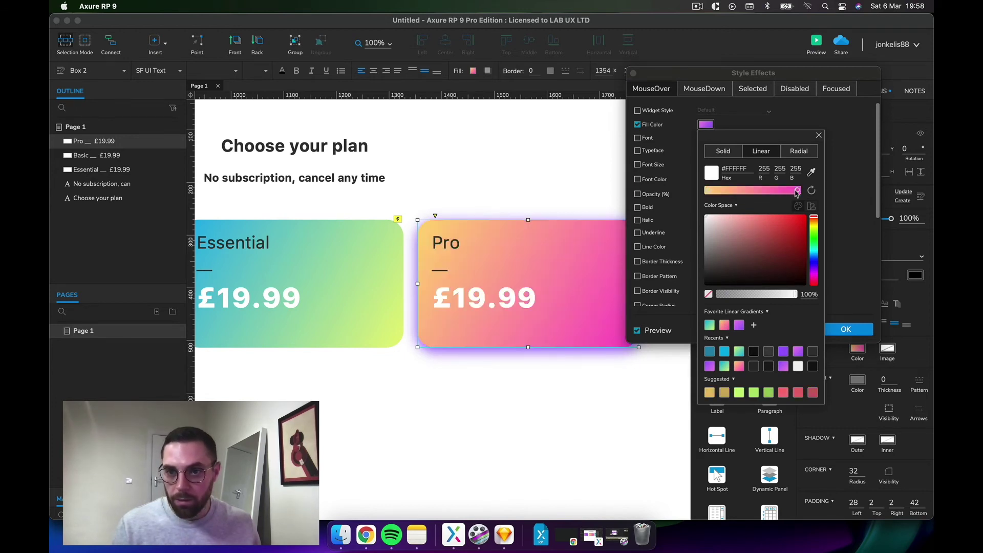
{"action": "left_click_drag", "start_coordinate": [798, 191], "coordinate": [723, 193]}
{"action": "left_click", "coordinate": [840, 232]}
Set the Pro card's hover outer shadow to pink #FF57C6 and confirm
{"action": "scroll", "coordinate": [722, 247], "scroll_direction": "down", "scroll_amount": 5}
{"action": "left_click", "coordinate": [707, 181]}
{"action": "left_click", "coordinate": [709, 220]}
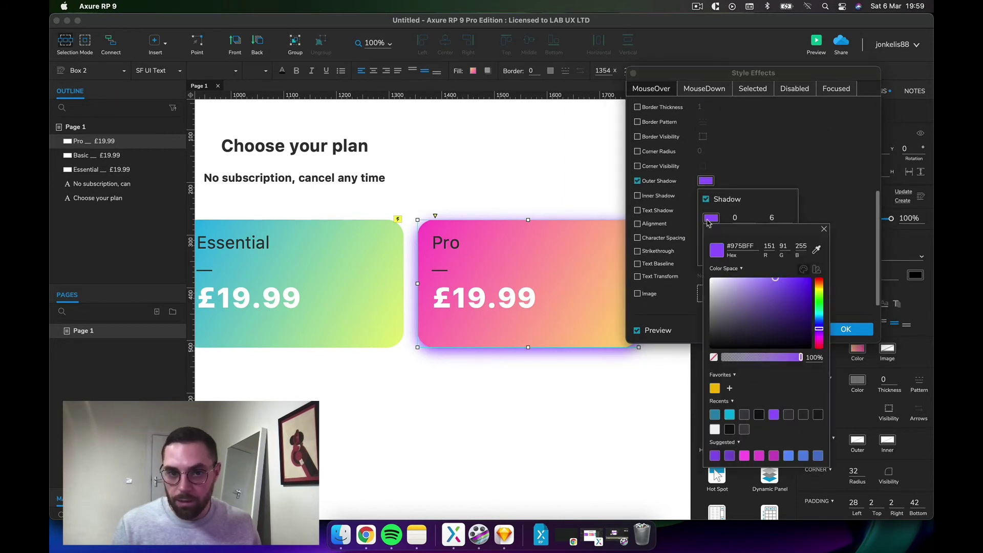
{"action": "left_click_drag", "start_coordinate": [819, 328], "coordinate": [819, 339]}
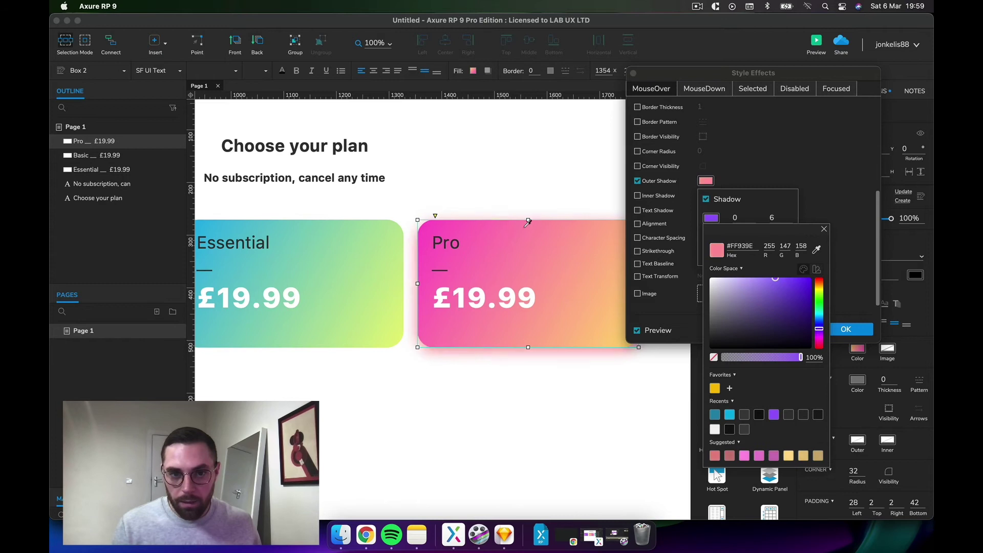
{"action": "left_click", "coordinate": [853, 205]}
{"action": "left_click", "coordinate": [846, 329]}
{"action": "left_click", "coordinate": [404, 405]}
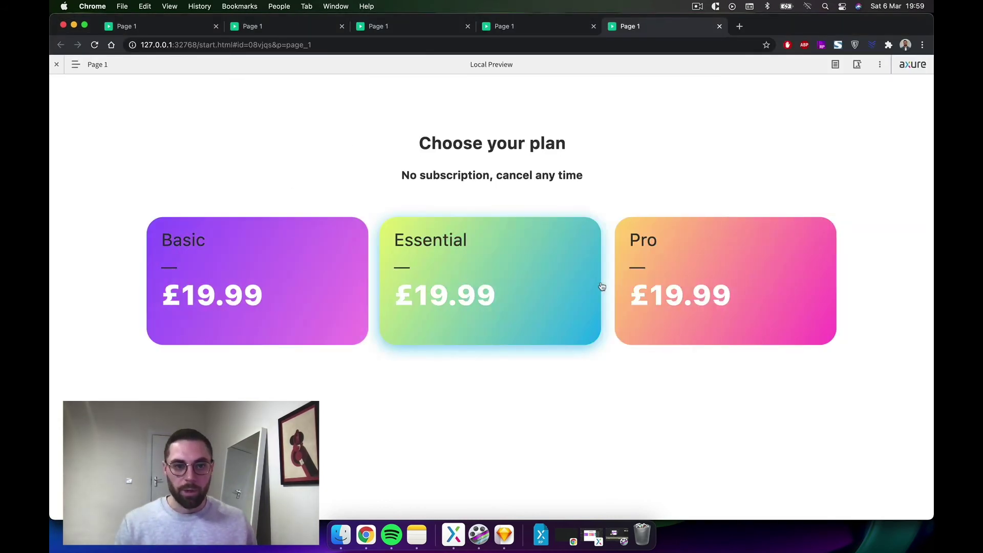
{"action": "left_click", "coordinate": [270, 271]}
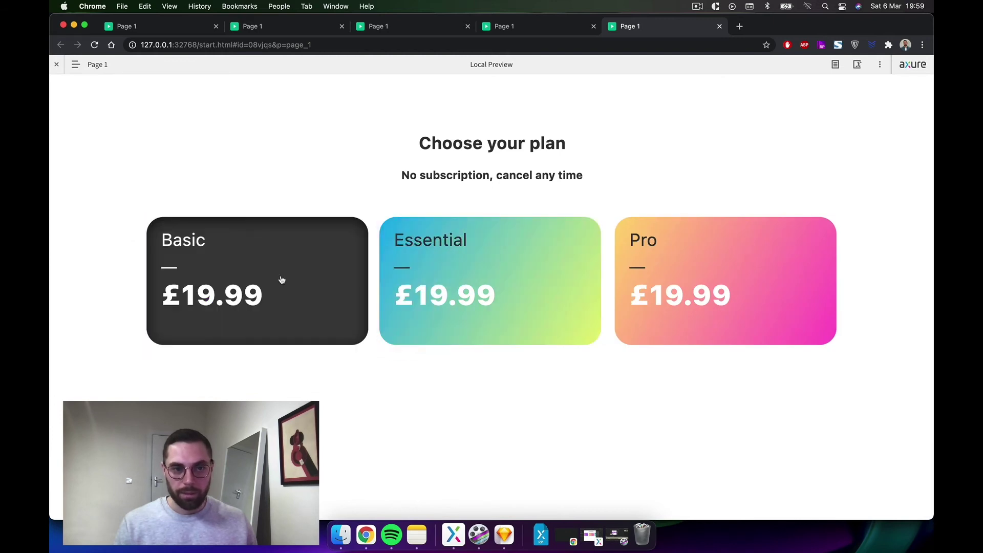
{"action": "left_click", "coordinate": [417, 262]}
{"action": "left_click", "coordinate": [646, 260]}
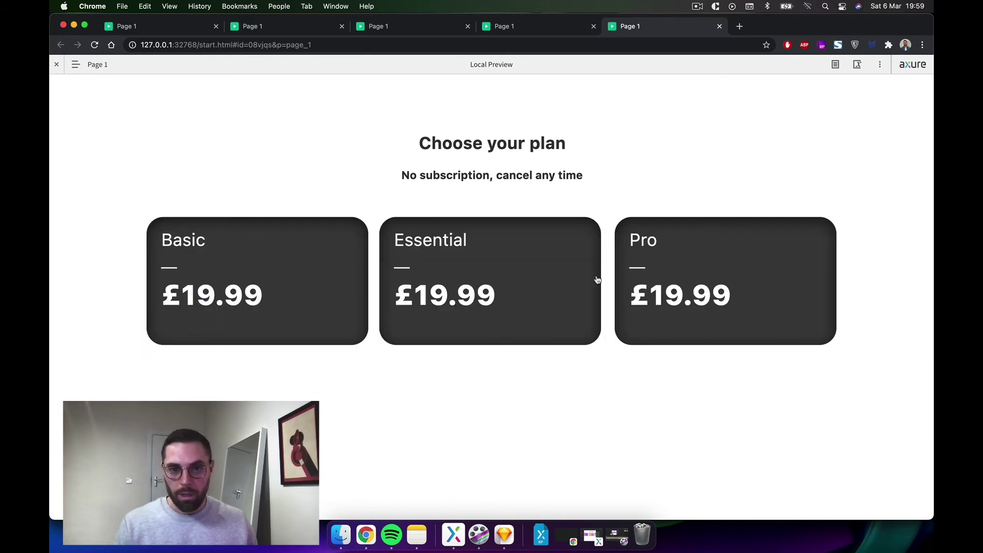
{"action": "left_click", "coordinate": [453, 535]}
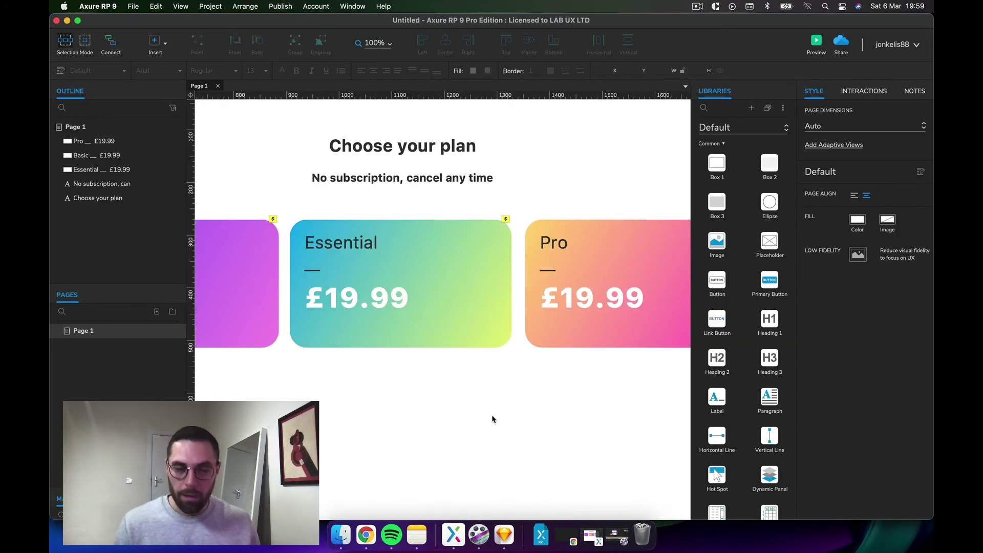
Marquee-select the Basic, Essential and Pro cards and assign them to selection group 'Plan'
{"action": "scroll", "coordinate": [492, 418], "scroll_direction": "down", "scroll_amount": 5}
{"action": "left_click_drag", "start_coordinate": [613, 356], "coordinate": [236, 259]}
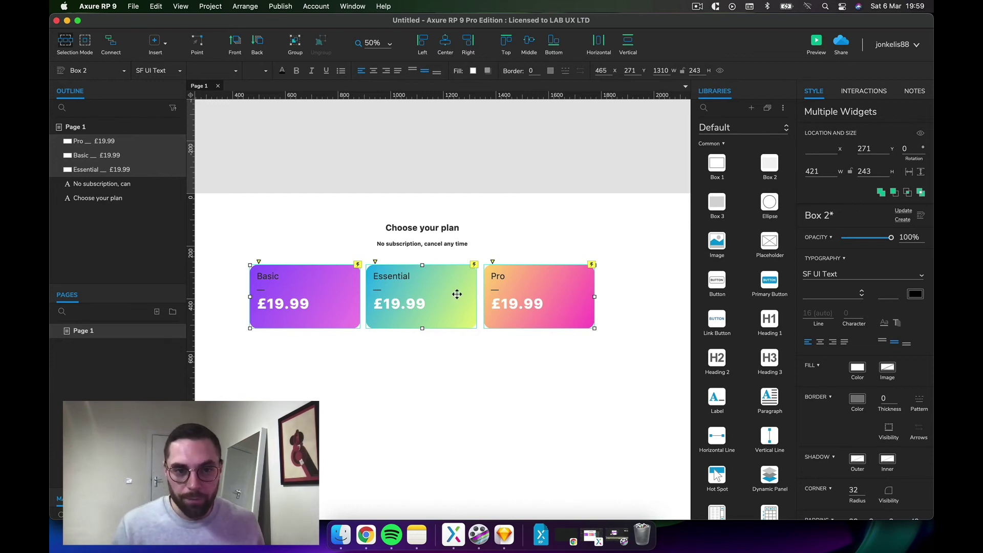
{"action": "left_click", "coordinate": [357, 394]}
{"action": "left_click_drag", "start_coordinate": [631, 332], "coordinate": [244, 260]}
{"action": "right_click", "coordinate": [431, 283]}
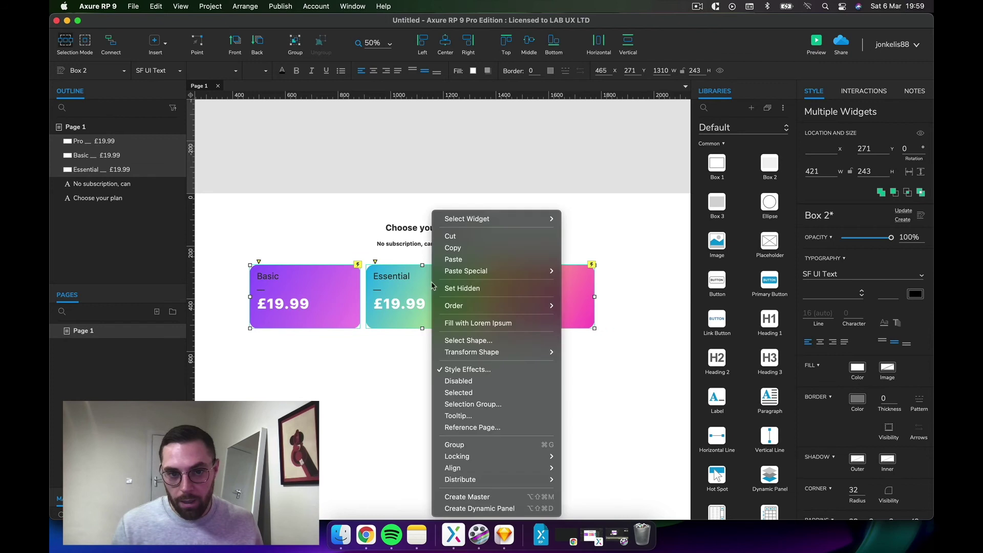
{"action": "left_click", "coordinate": [456, 404]}
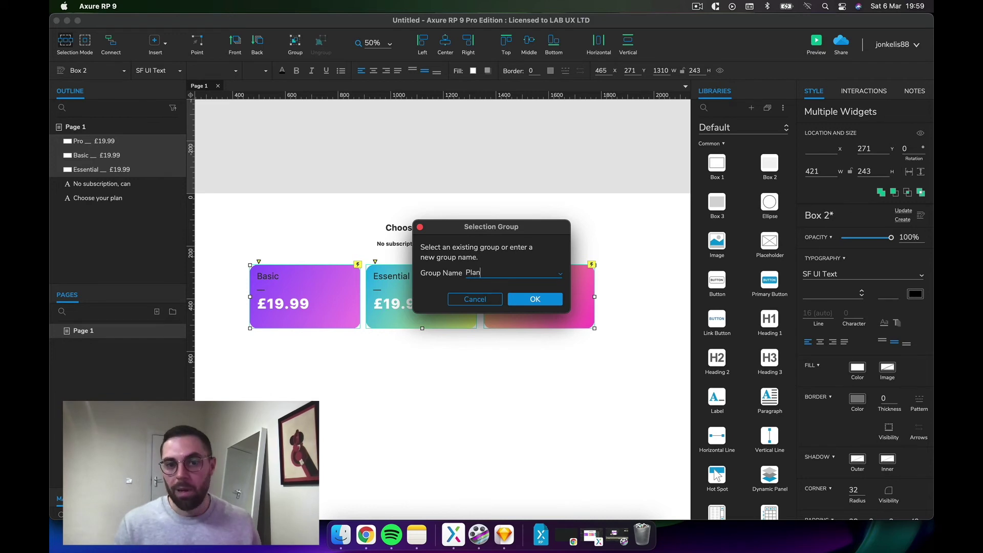
{"action": "type", "text": "Plan"}
{"action": "left_click", "coordinate": [512, 299]}
{"action": "left_click", "coordinate": [641, 336]}
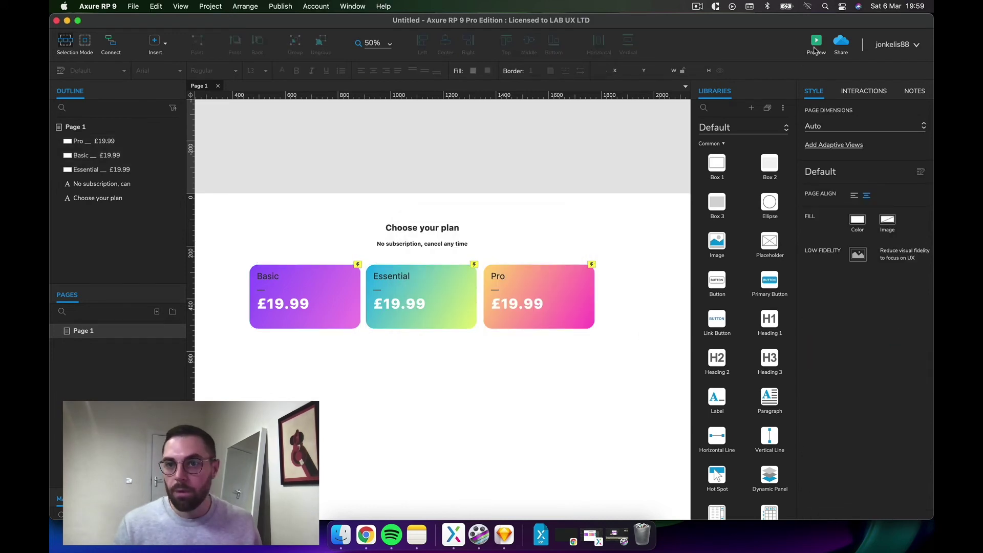
{"action": "key", "text": "super+period"}
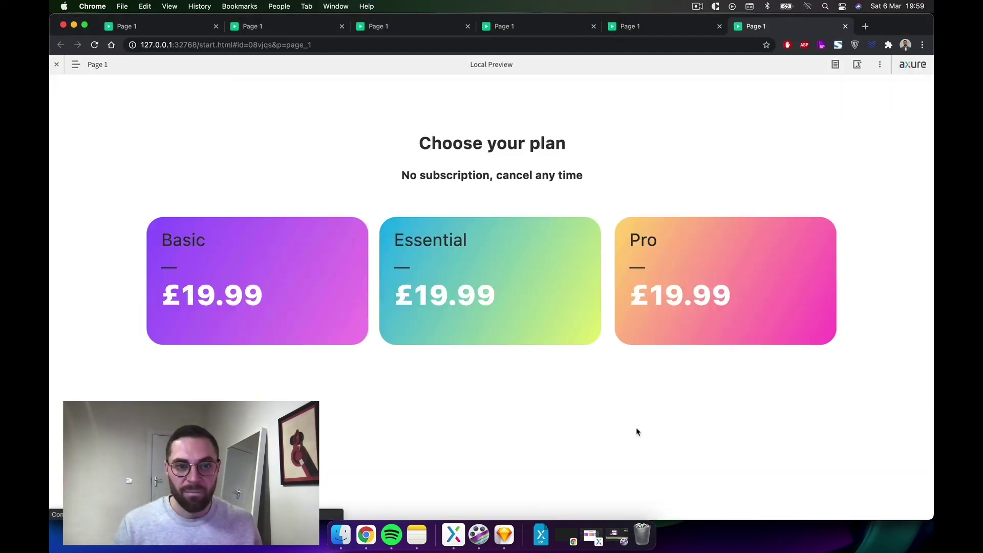
{"action": "left_click", "coordinate": [324, 281]}
{"action": "left_click", "coordinate": [506, 291]}
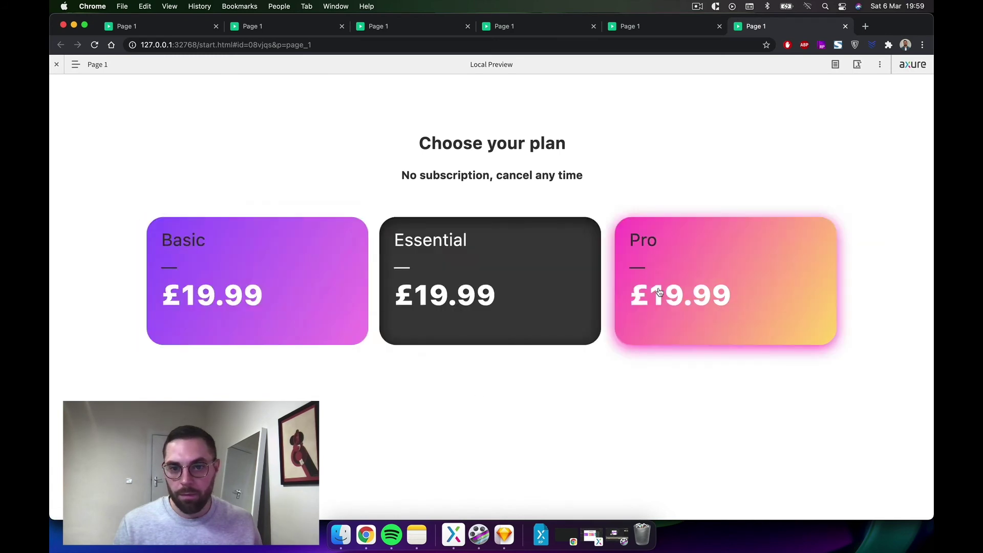
{"action": "left_click", "coordinate": [674, 291]}
{"action": "left_click", "coordinate": [278, 285]}
{"action": "left_click", "coordinate": [518, 287]}
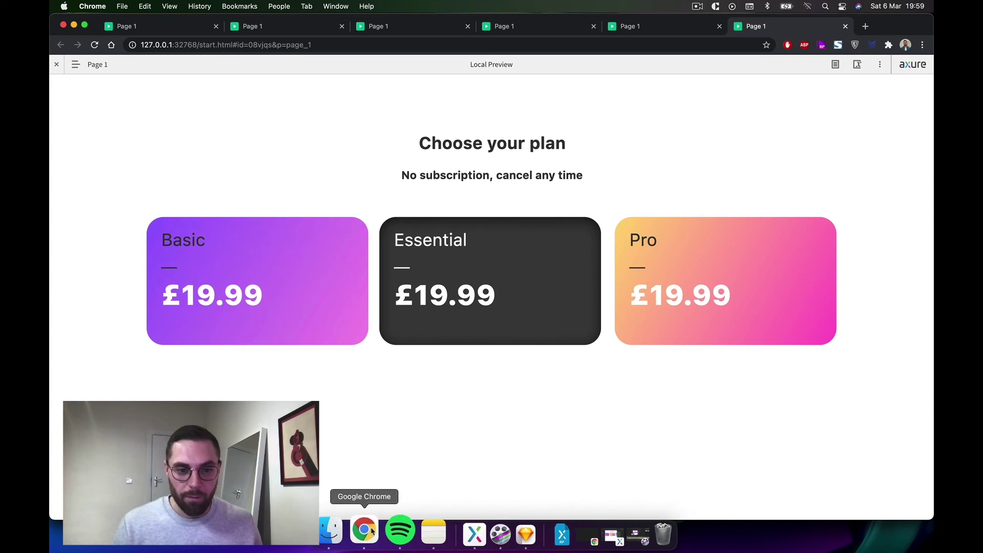
Paste the cupcake icon from Sketch onto the Basic card's top-right corner
{"action": "left_click", "coordinate": [450, 532]}
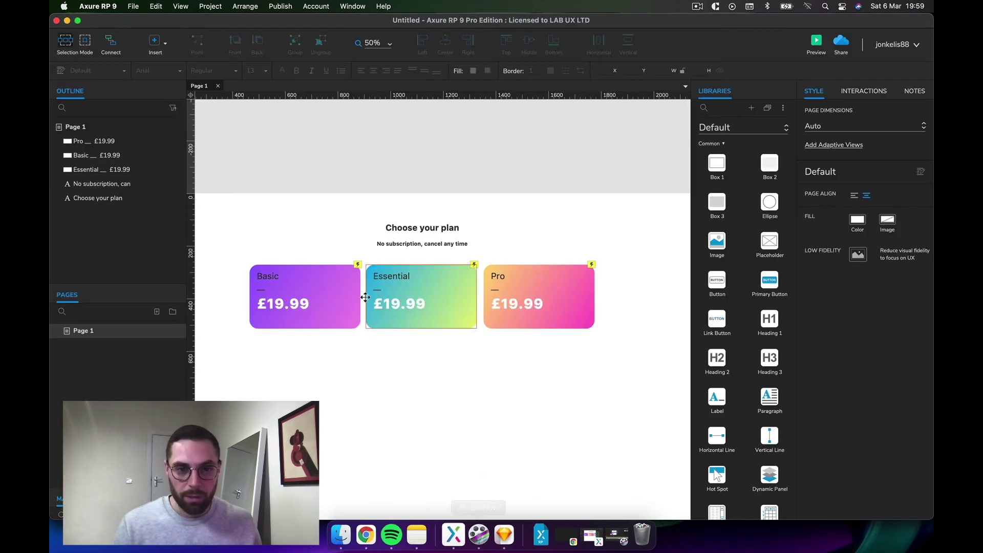
{"action": "key", "text": "super+0"}
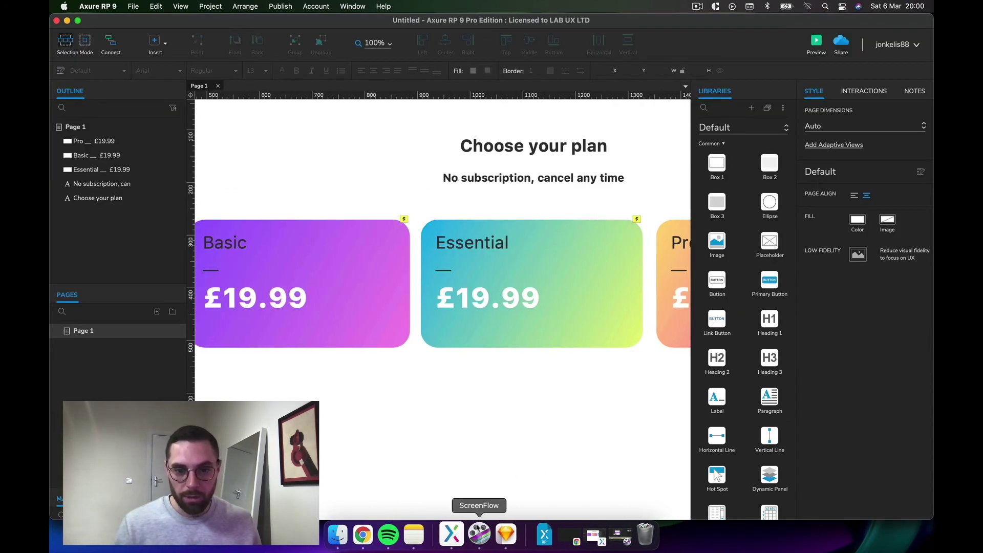
{"action": "left_click", "coordinate": [482, 506]}
{"action": "mouse_move", "coordinate": [400, 305]}
{"action": "left_mouse_down"}
{"action": "mouse_move", "coordinate": [331, 257]}
{"action": "mouse_move", "coordinate": [357, 156]}
{"action": "left_mouse_up"}
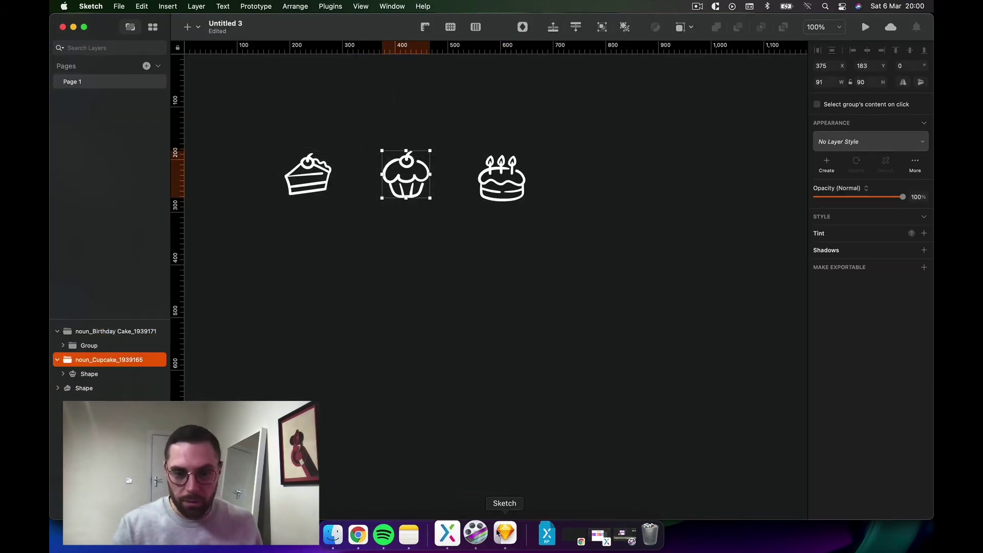
{"action": "left_click", "coordinate": [453, 534]}
{"action": "key", "text": "super+v"}
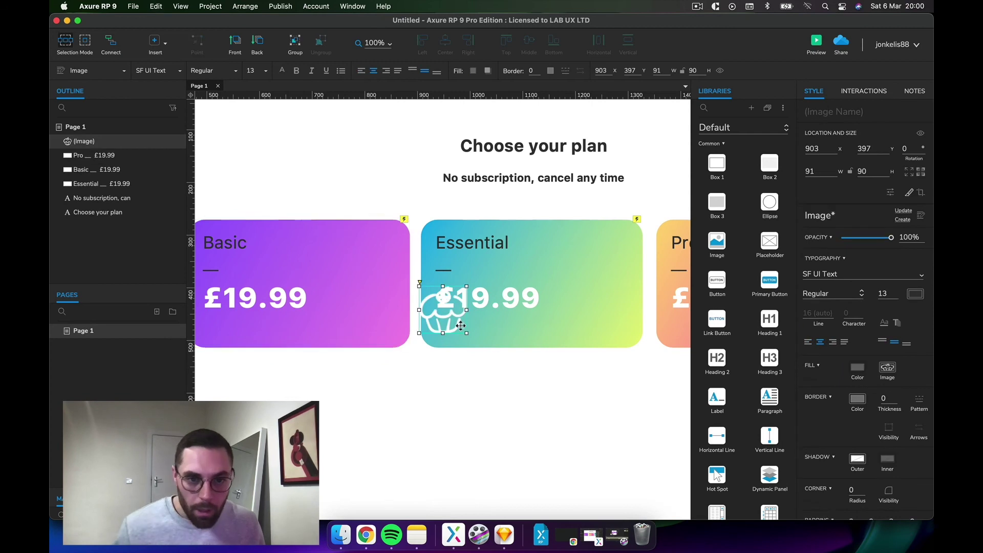
{"action": "left_click_drag", "start_coordinate": [423, 311], "coordinate": [359, 255]}
{"action": "left_click", "coordinate": [437, 383]}
{"action": "left_click", "coordinate": [360, 273]}
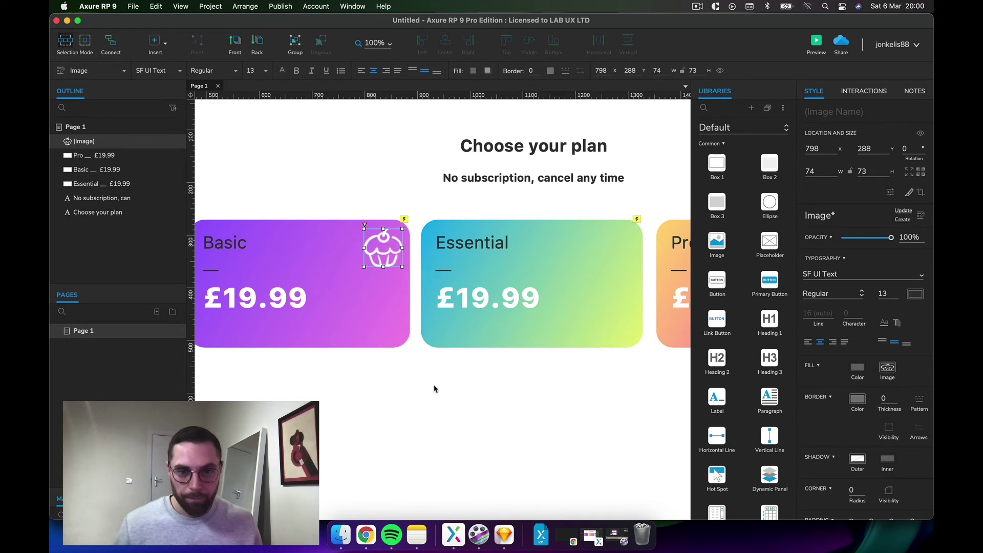
Paste the cake slice icon onto the Essential card's top-right, shrinking it slightly
{"action": "left_click", "coordinate": [540, 245]}
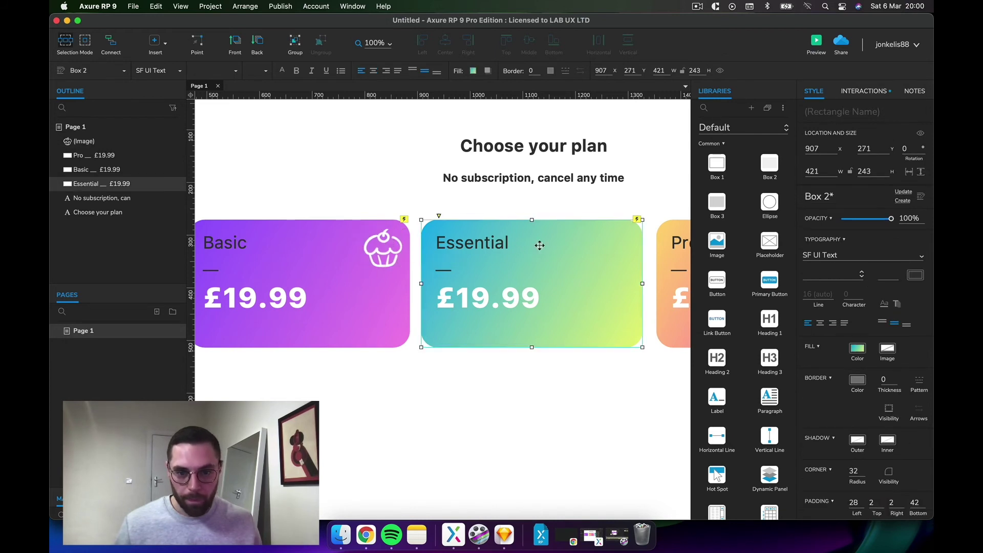
{"action": "left_click", "coordinate": [504, 535]}
{"action": "left_click_drag", "start_coordinate": [273, 139], "coordinate": [340, 212]}
{"action": "left_click", "coordinate": [453, 535]}
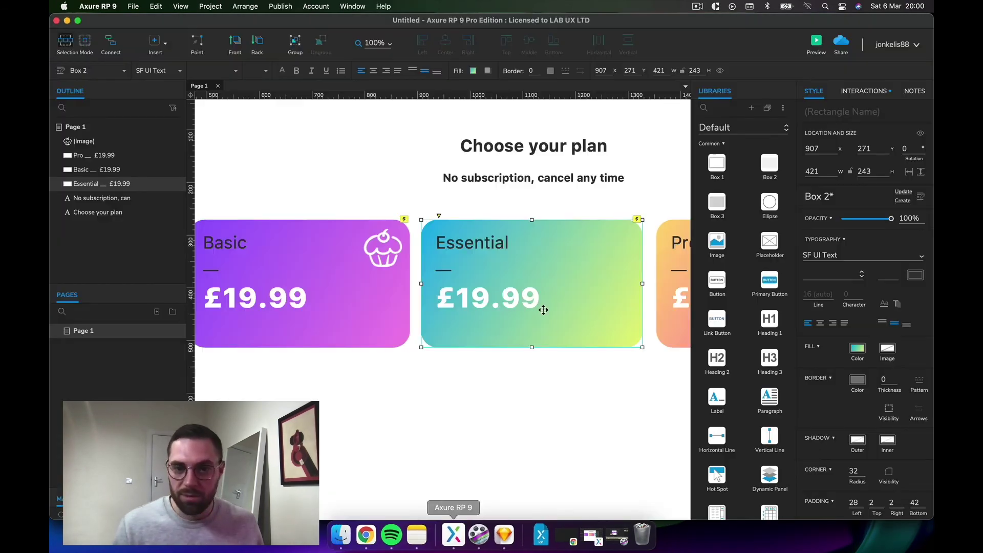
{"action": "key", "text": "super+v"}
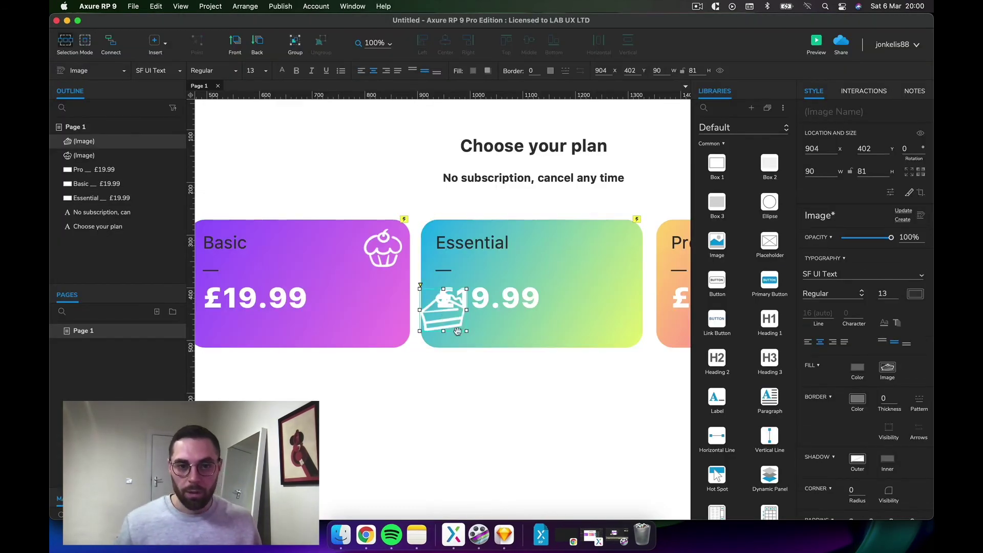
{"action": "left_click_drag", "start_coordinate": [451, 324], "coordinate": [606, 259]}
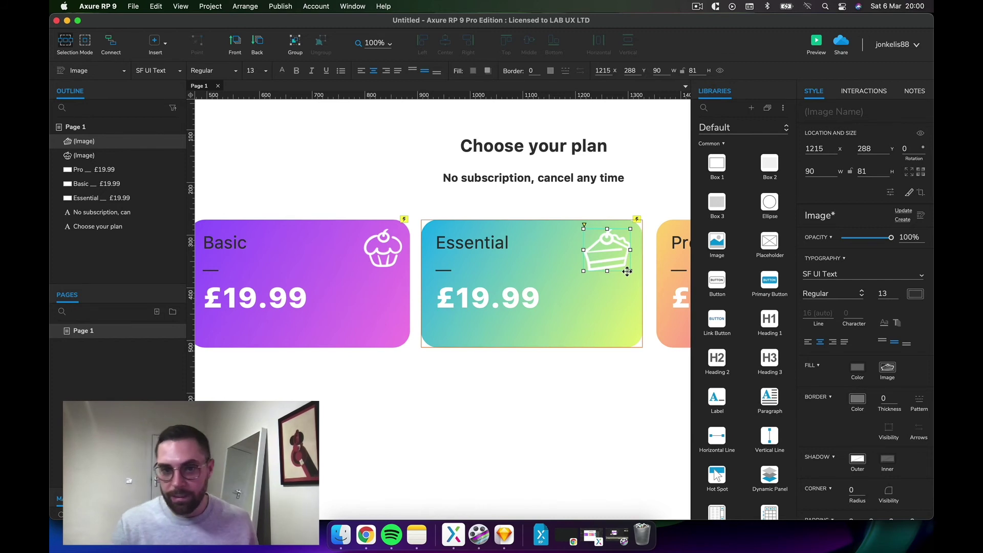
{"action": "left_click_drag", "start_coordinate": [583, 271], "coordinate": [587, 266]}
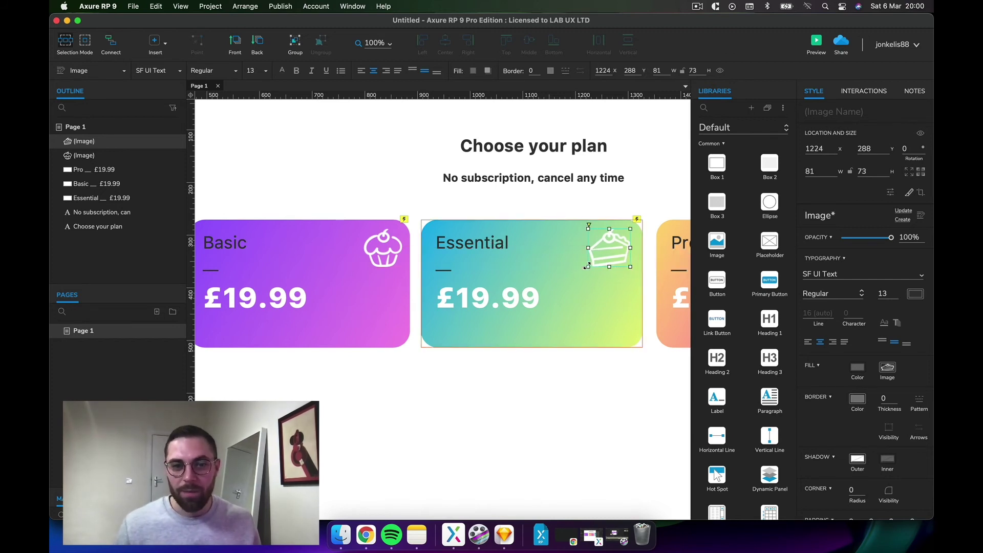
{"action": "left_click", "coordinate": [552, 376]}
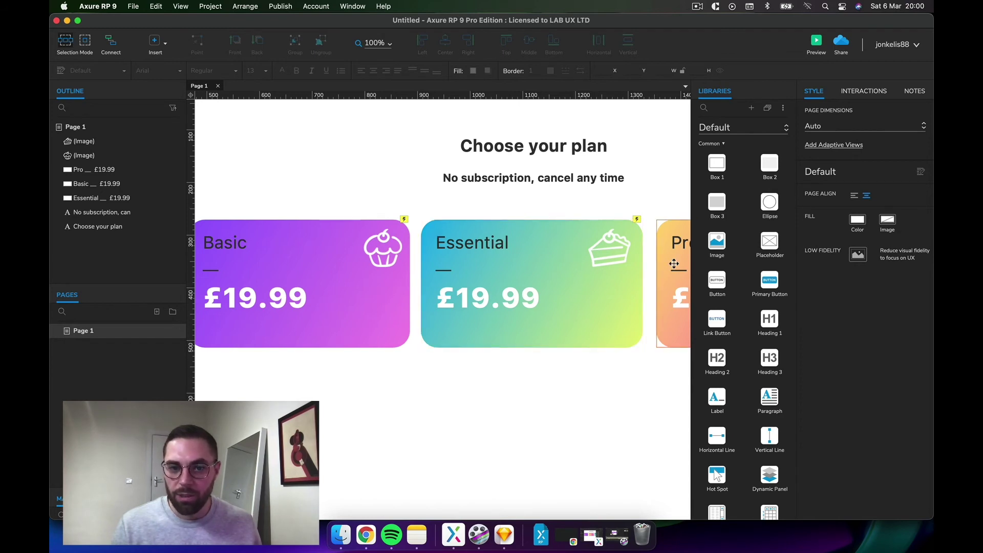
Paste the birthday cake icon onto the Pro card's top-right corner
{"action": "scroll", "coordinate": [417, 357], "scroll_direction": "right", "scroll_amount": 8}
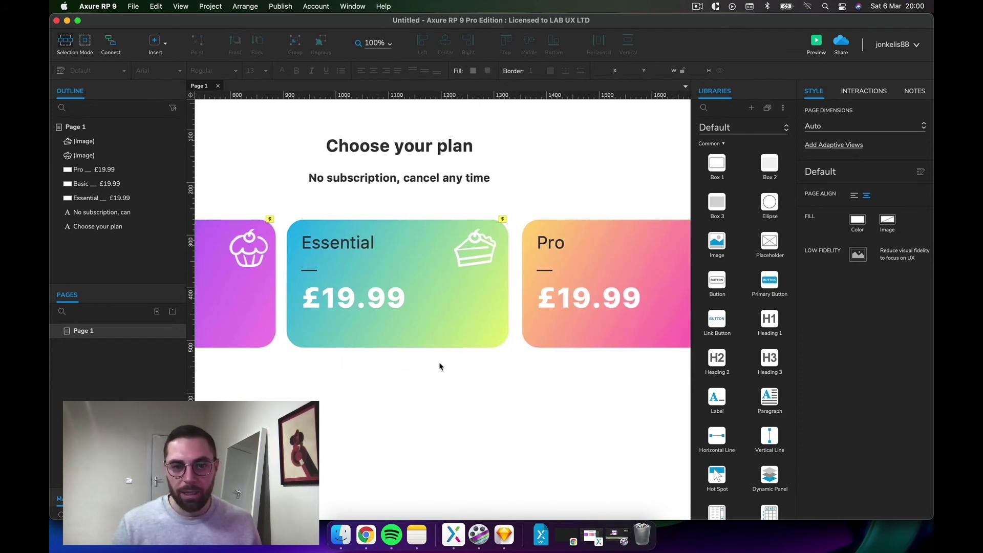
{"action": "scroll", "coordinate": [454, 365], "scroll_direction": "right", "scroll_amount": 2}
{"action": "left_click", "coordinate": [556, 263]}
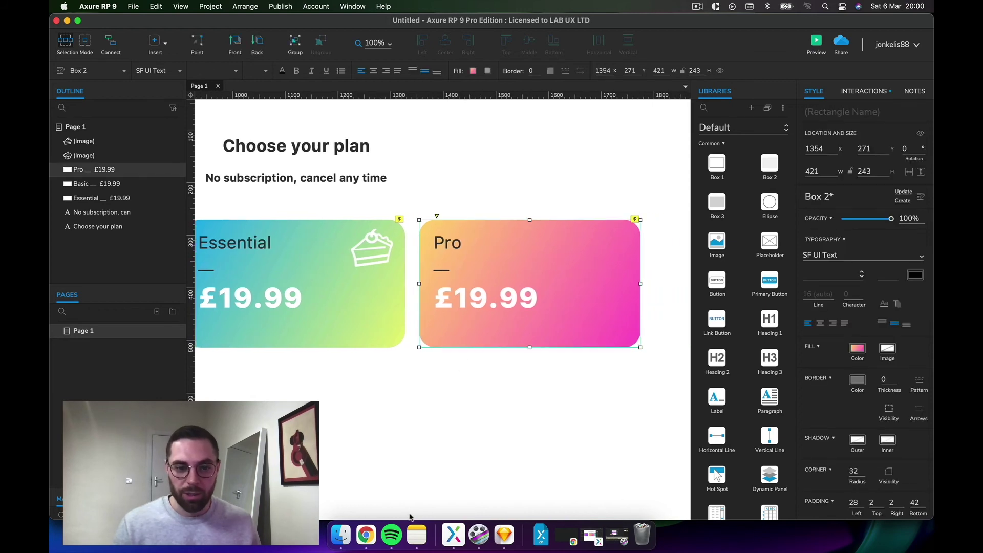
{"action": "left_click", "coordinate": [503, 534]}
{"action": "left_click_drag", "start_coordinate": [603, 268], "coordinate": [468, 149]}
{"action": "left_click", "coordinate": [542, 534]}
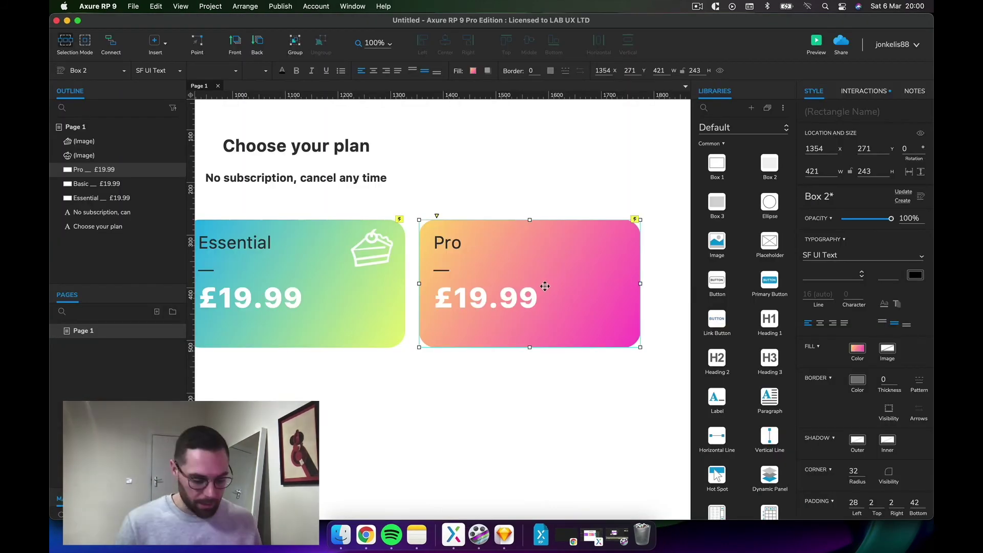
{"action": "key", "text": "super+v"}
{"action": "mouse_move", "coordinate": [450, 317]}
{"action": "left_mouse_down"}
{"action": "mouse_move", "coordinate": [613, 256]}
{"action": "mouse_move", "coordinate": [589, 265]}
{"action": "left_mouse_up"}
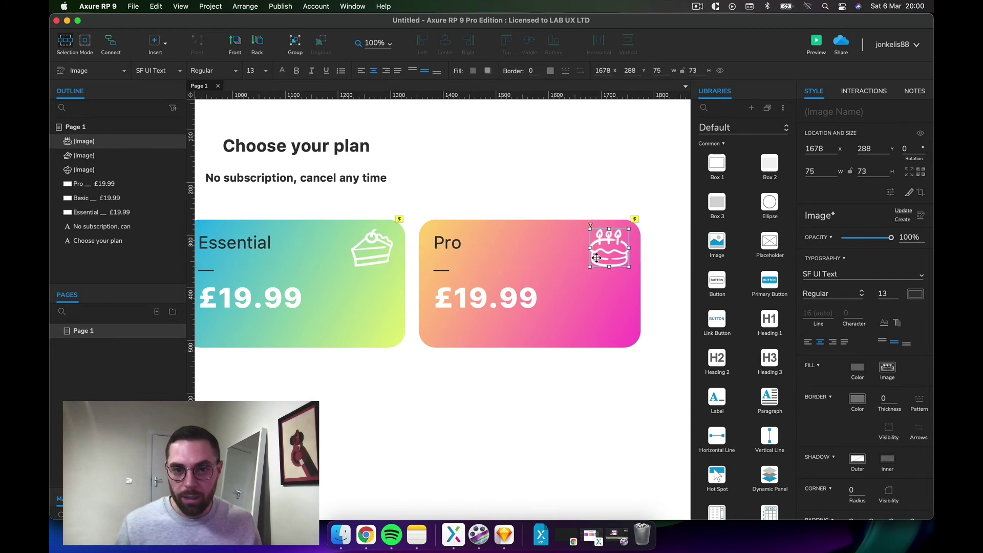
{"action": "left_click", "coordinate": [515, 389]}
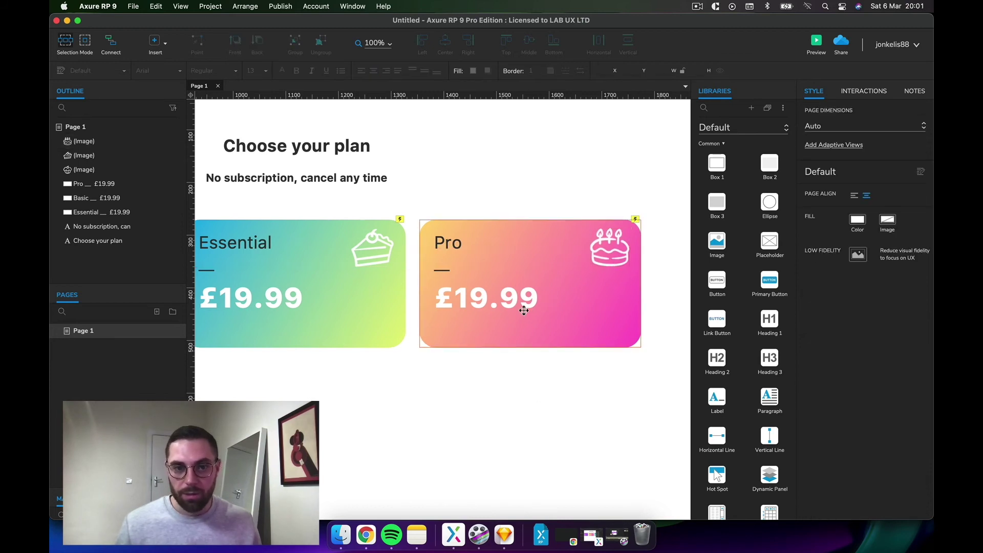
{"action": "scroll", "coordinate": [507, 310], "scroll_direction": "left", "scroll_amount": 5}
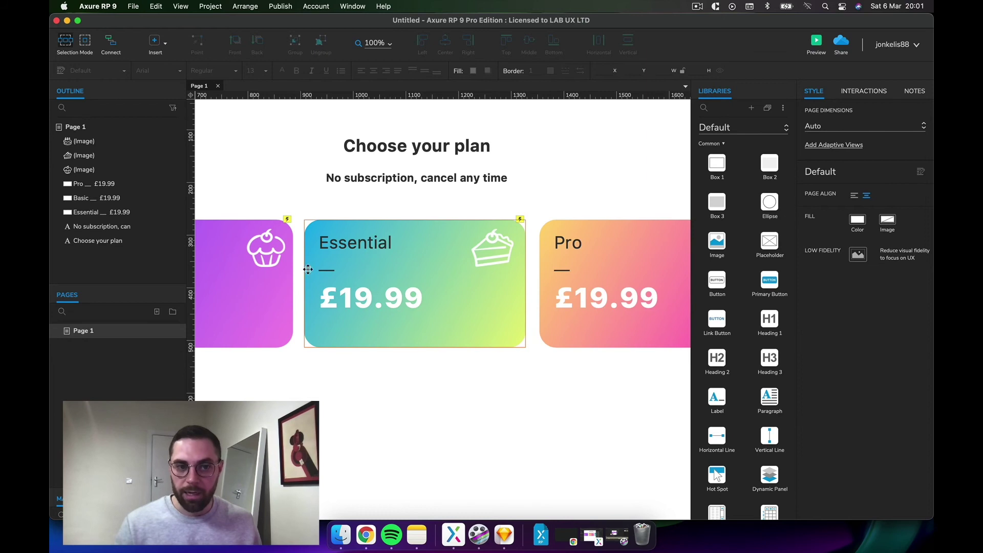
Preview in Chrome and click the Basic, Essential and Pro cards to test their dark selected state
{"action": "left_click", "coordinate": [815, 43]}
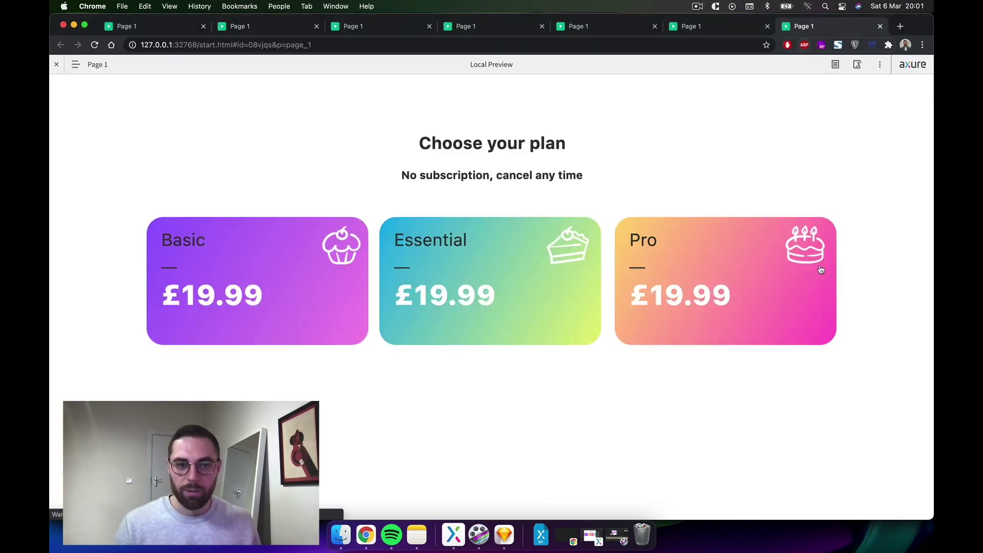
{"action": "left_click", "coordinate": [326, 281]}
{"action": "left_click", "coordinate": [534, 292]}
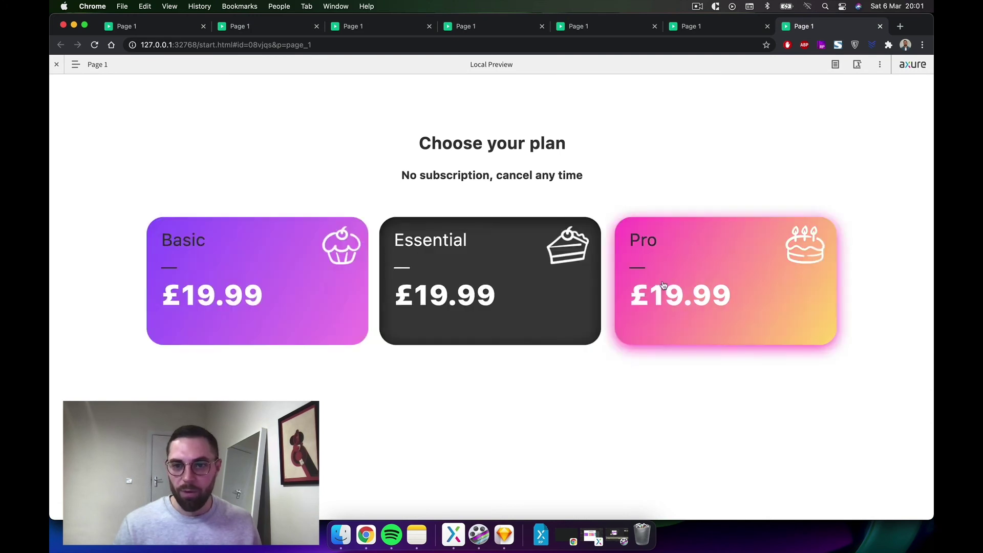
{"action": "left_click", "coordinate": [645, 289]}
{"action": "left_click", "coordinate": [487, 290]}
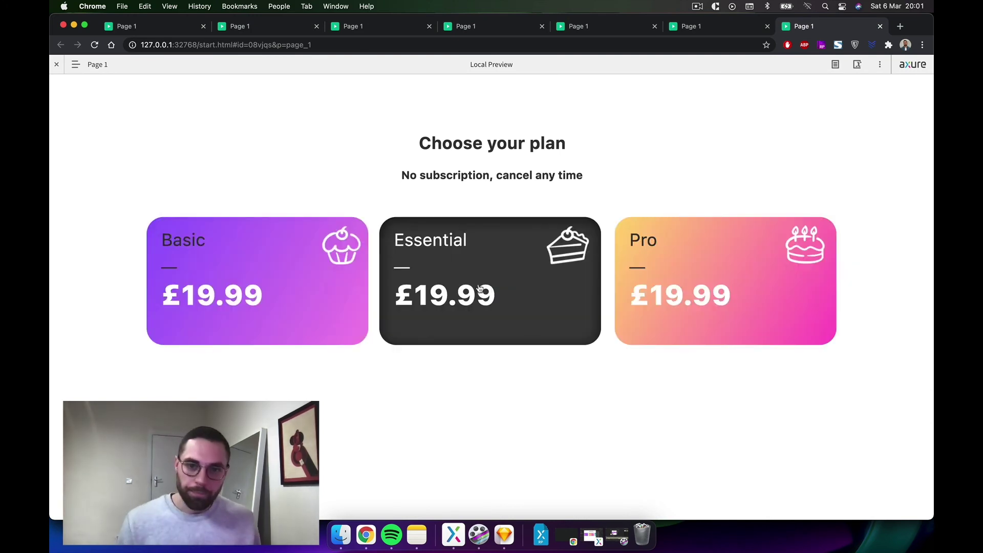
{"action": "left_click", "coordinate": [309, 247]}
{"action": "left_click", "coordinate": [518, 272]}
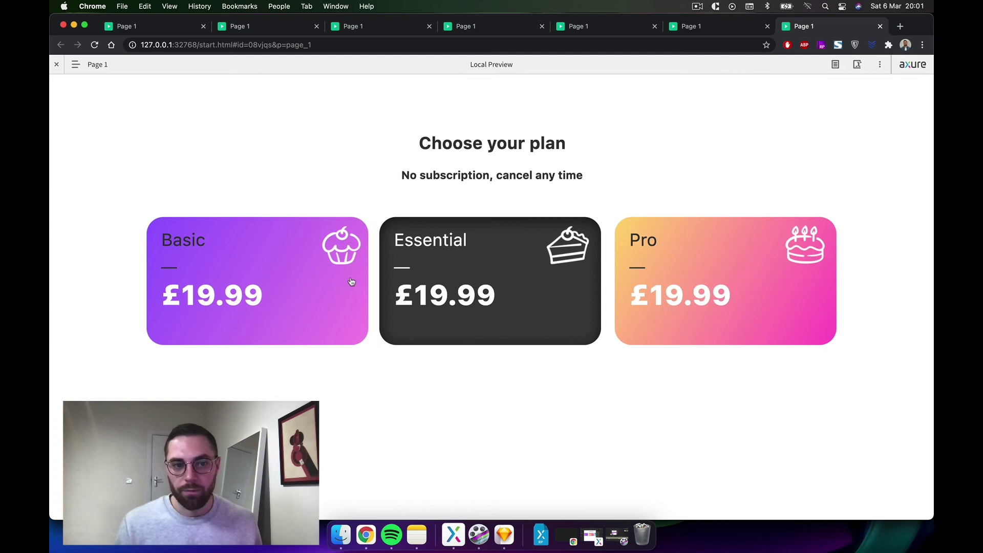
{"action": "left_click", "coordinate": [344, 281]}
Back in Axure, check the heading, subtitle and cards in the Outline, then zoom to 50%
{"action": "left_click", "coordinate": [454, 535]}
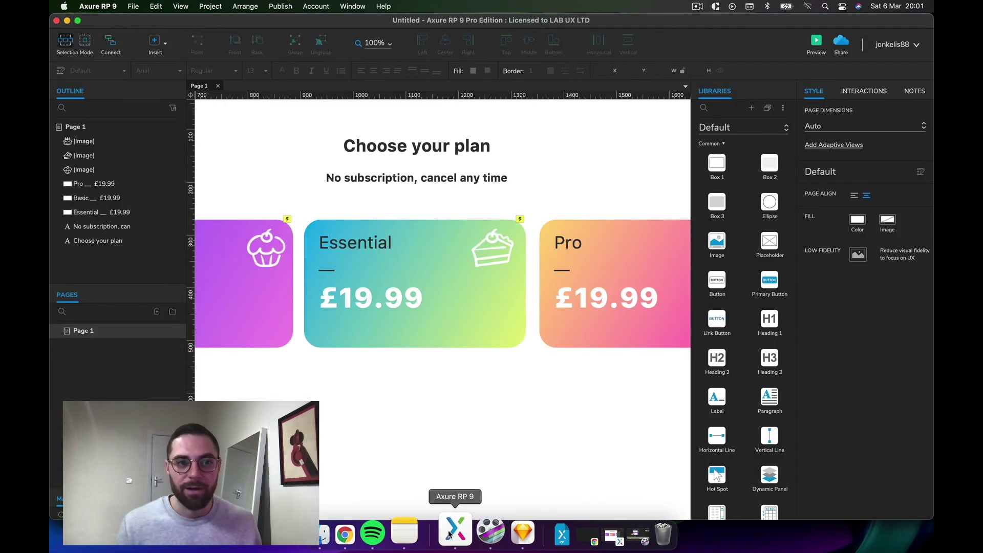
{"action": "left_click", "coordinate": [87, 240]}
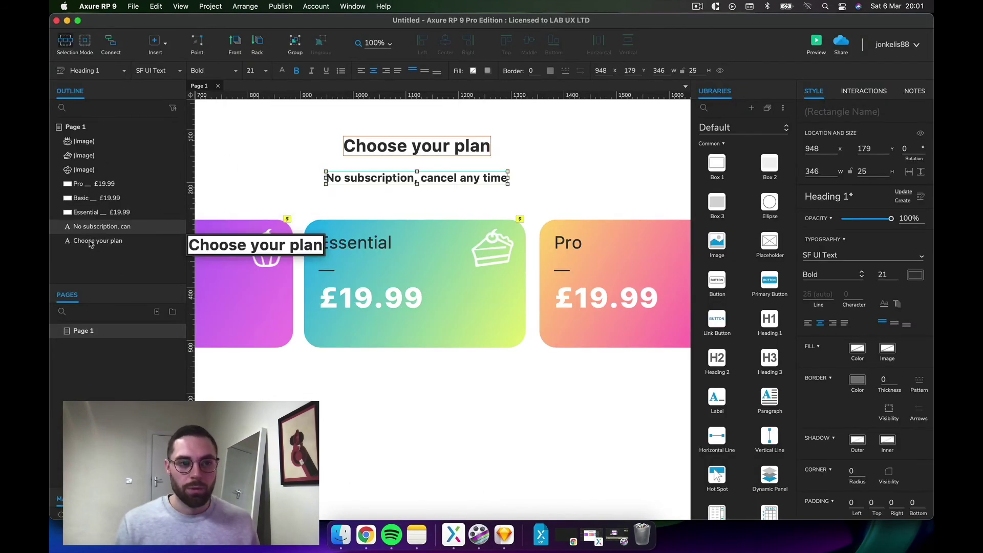
{"action": "left_click", "coordinate": [87, 227]}
{"action": "left_click", "coordinate": [87, 212]}
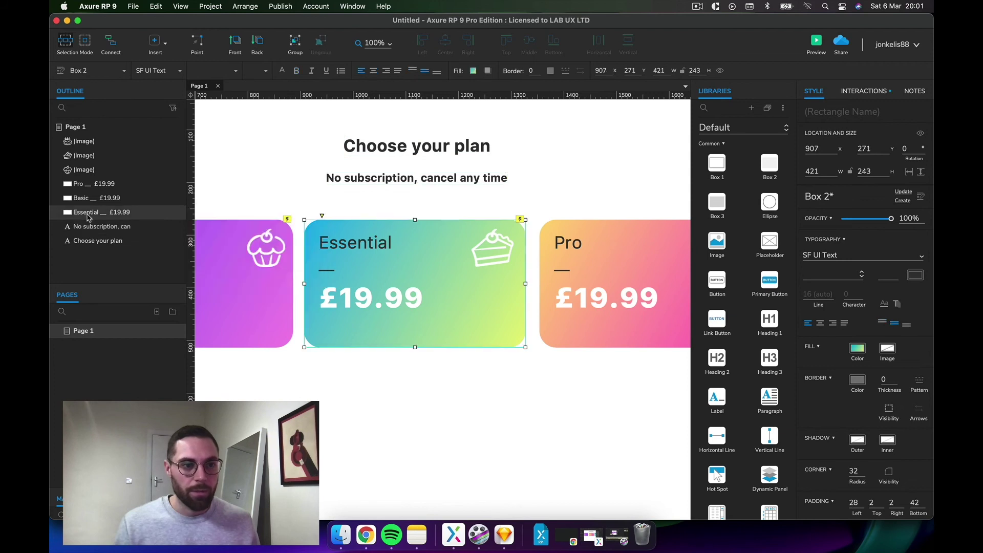
{"action": "left_click", "coordinate": [87, 185], "text": "shift"}
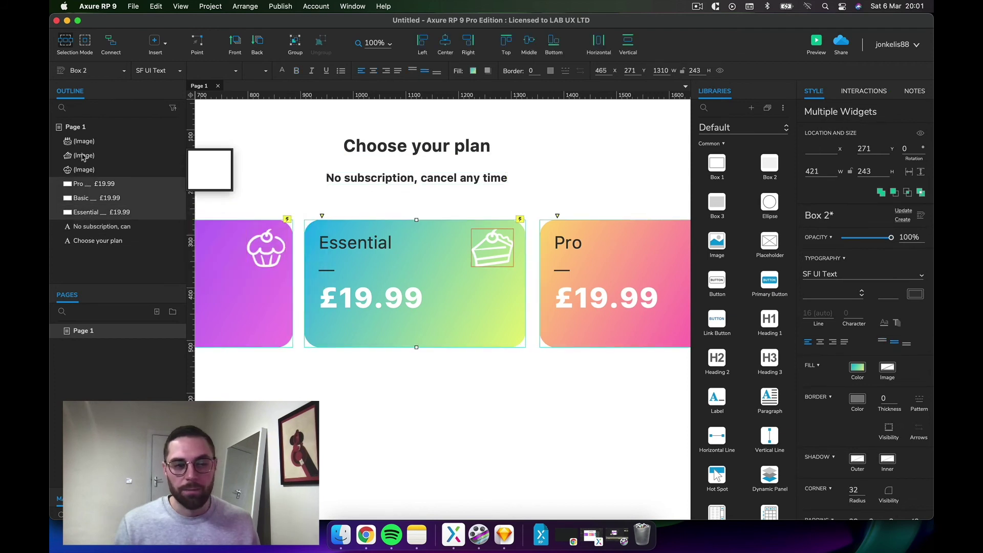
{"action": "left_click", "coordinate": [308, 391]}
{"action": "key", "text": "super+minus"}
{"action": "key", "text": "super+minus"}
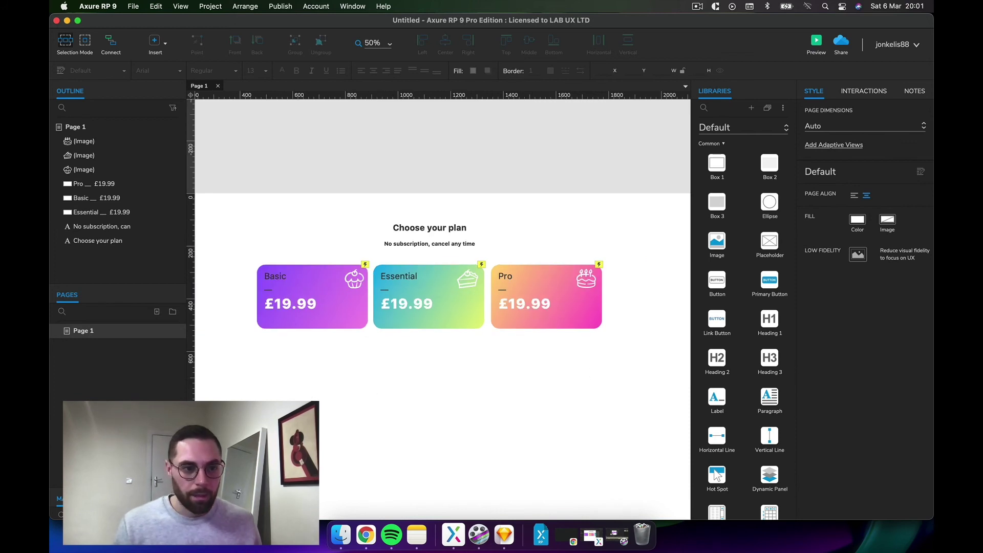
Add Page 2 and draw a rectangle shaped into a wide 698×69 pill bar
{"action": "left_click", "coordinate": [157, 313]}
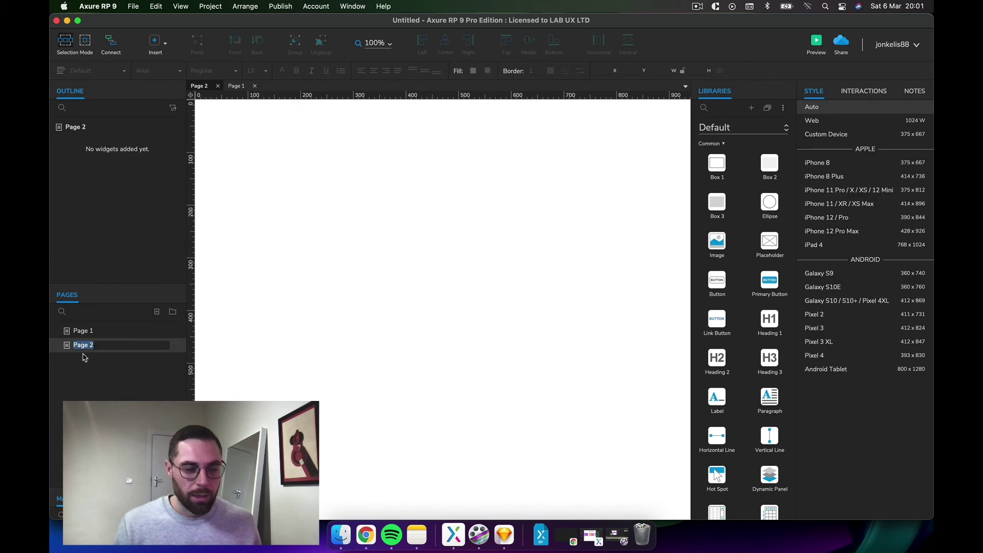
{"action": "left_click", "coordinate": [336, 295]}
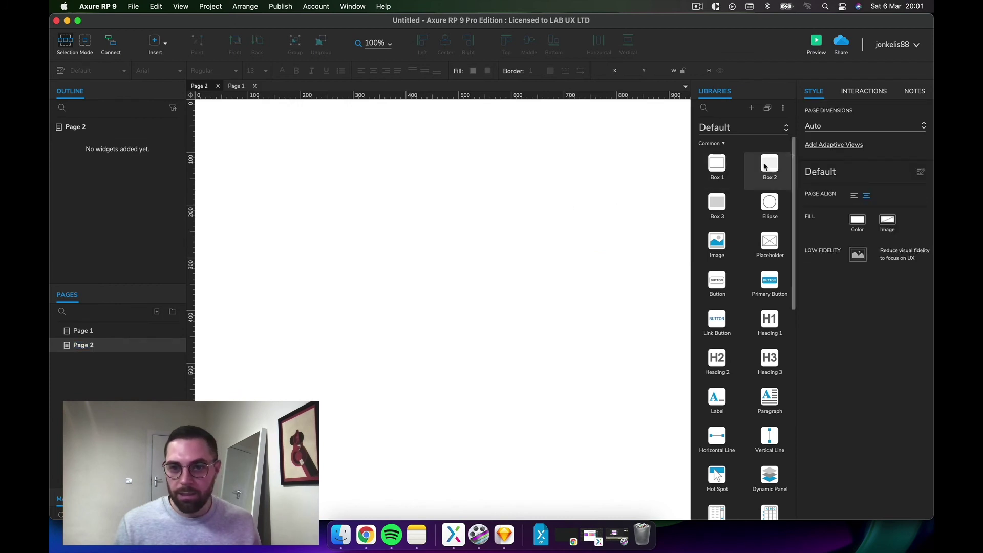
{"action": "left_click_drag", "start_coordinate": [770, 164], "coordinate": [272, 212]}
{"action": "left_click_drag", "start_coordinate": [352, 302], "coordinate": [349, 248]}
{"action": "left_click_drag", "start_coordinate": [272, 207], "coordinate": [345, 231]}
{"action": "left_click_drag", "start_coordinate": [424, 230], "coordinate": [633, 225]}
{"action": "left_click", "coordinate": [402, 262]}
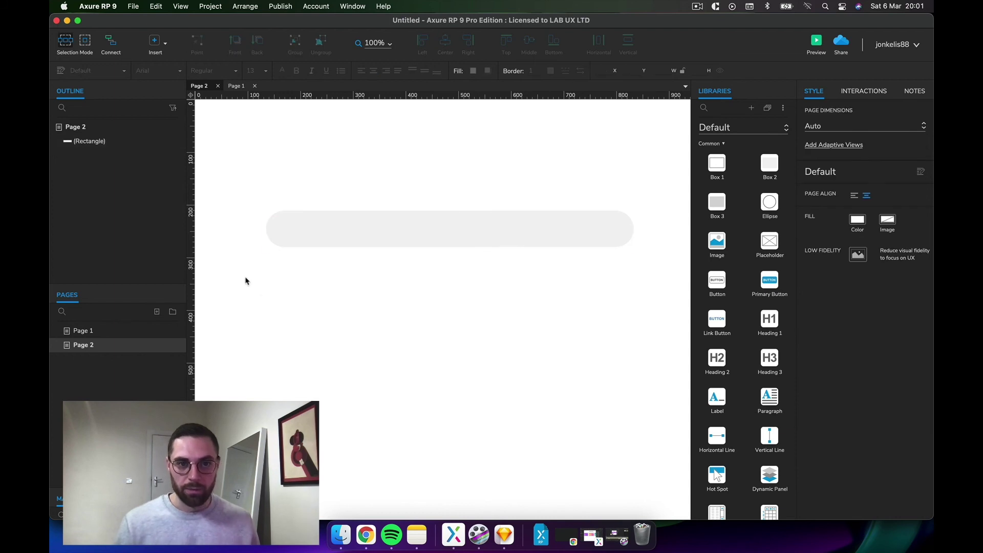
Fill the pill bar purple
{"action": "left_click", "coordinate": [554, 218]}
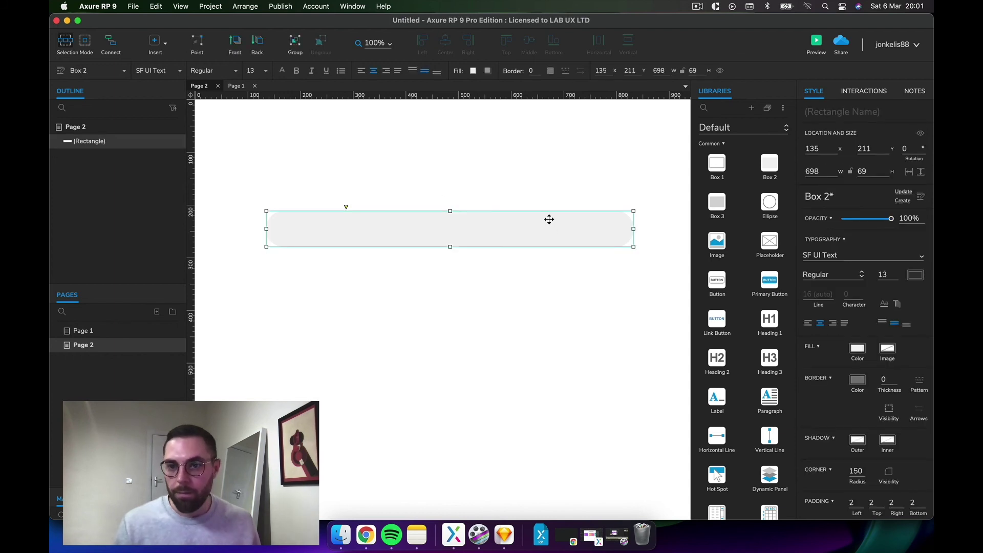
{"action": "left_click", "coordinate": [857, 350]}
{"action": "left_click", "coordinate": [921, 463]}
{"action": "left_click", "coordinate": [323, 218]}
Duplicate the purple bar and align the copy exactly over the original
{"action": "key", "text": "super+d"}
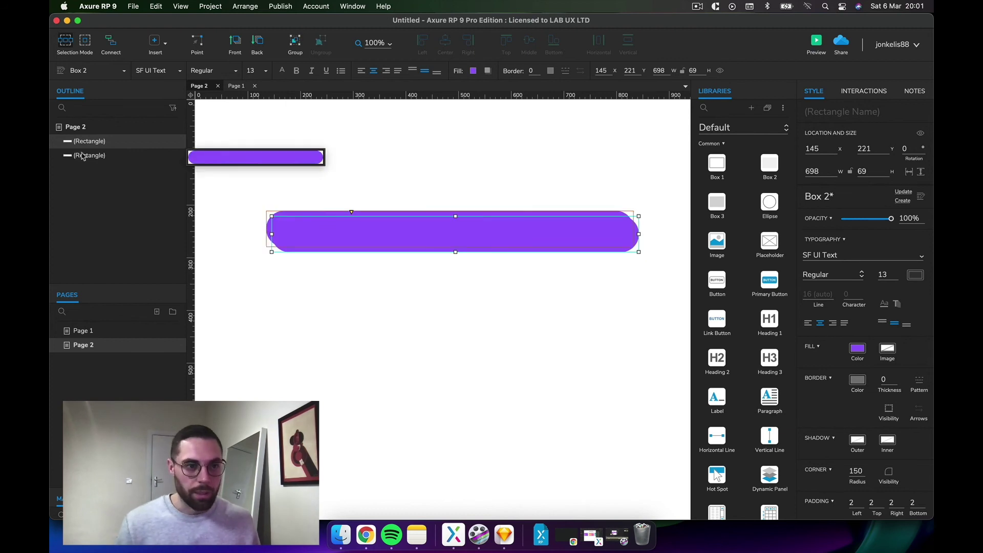
{"action": "left_click_drag", "start_coordinate": [414, 232], "coordinate": [467, 232]}
{"action": "key", "text": "Left"}
{"action": "key", "text": "Left"}
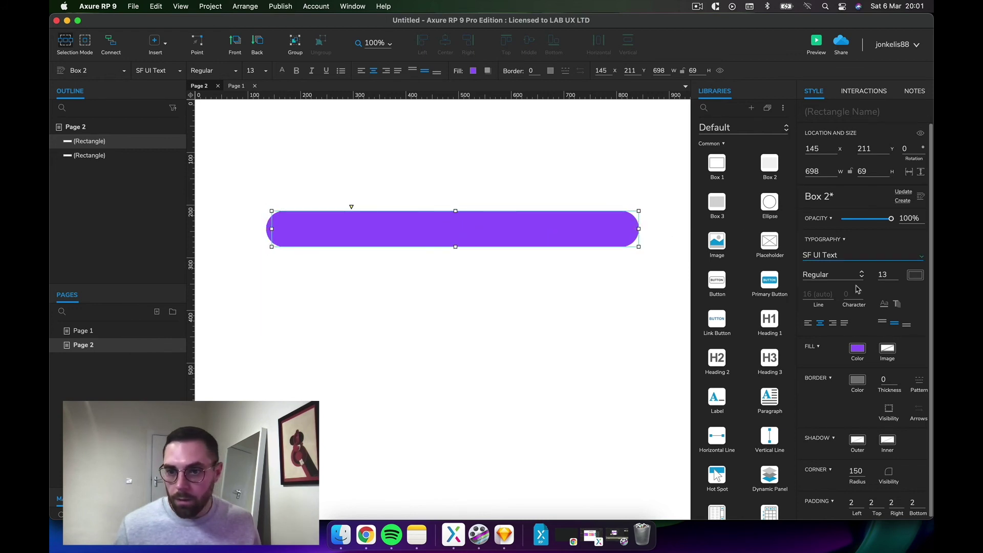
{"action": "left_click", "coordinate": [857, 350]}
Make the copy white and resize it to 238×61 at the bar's left end
{"action": "left_click", "coordinate": [824, 348]}
{"action": "left_click", "coordinate": [381, 357]}
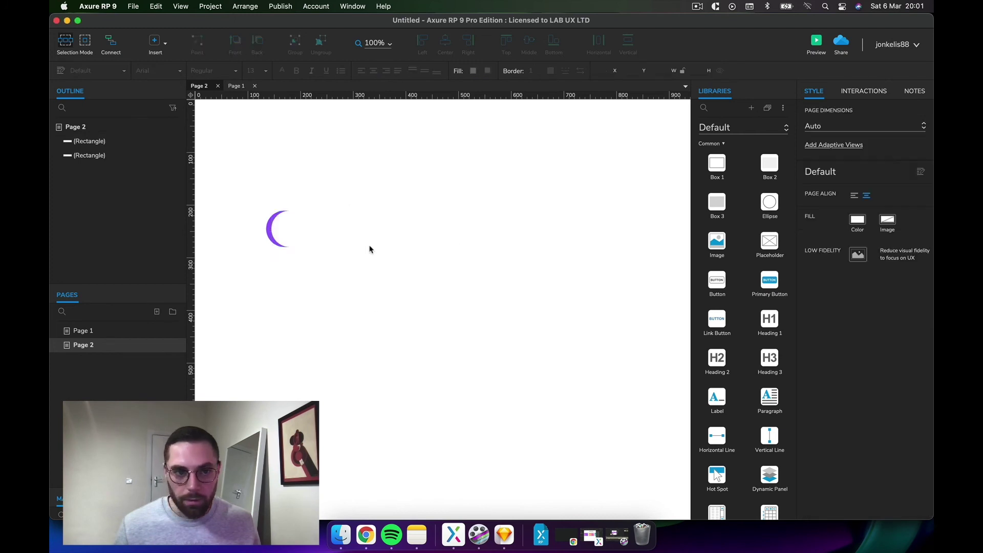
{"action": "left_click", "coordinate": [371, 238]}
{"action": "left_click_drag", "start_coordinate": [371, 238], "coordinate": [368, 239]}
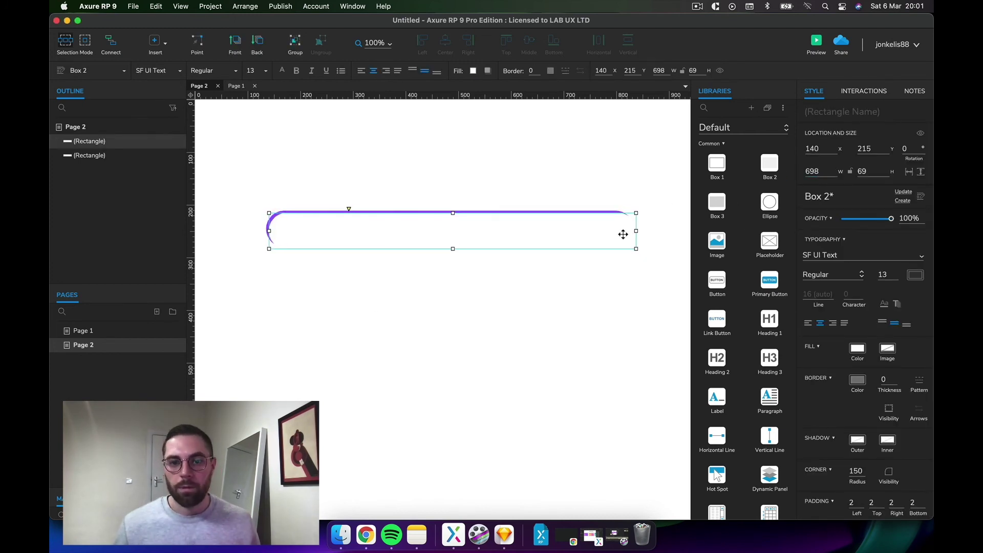
{"action": "left_click_drag", "start_coordinate": [636, 230], "coordinate": [394, 233]}
{"action": "left_click", "coordinate": [863, 171]}
{"action": "type", "text": "61"}
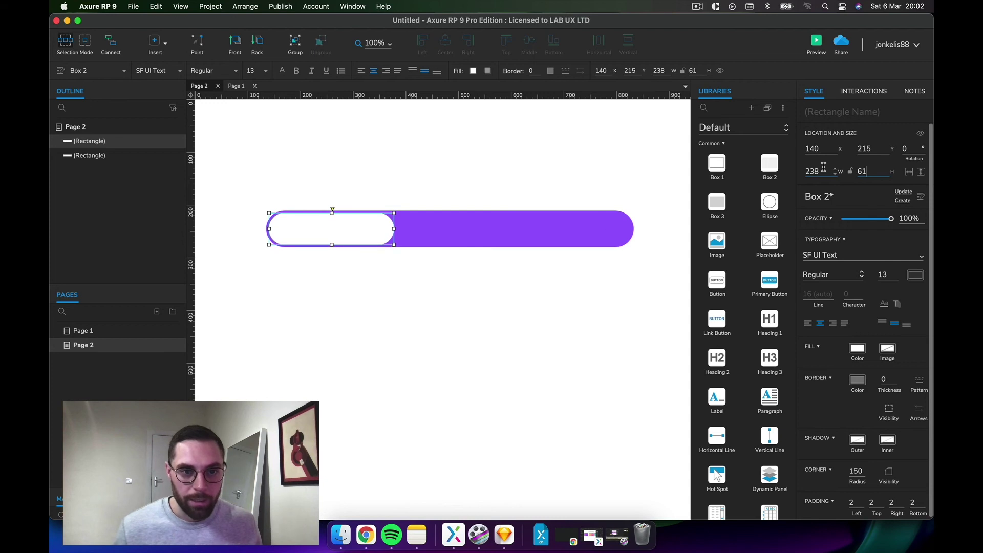
{"action": "left_click", "coordinate": [423, 275]}
{"action": "left_click", "coordinate": [361, 232]}
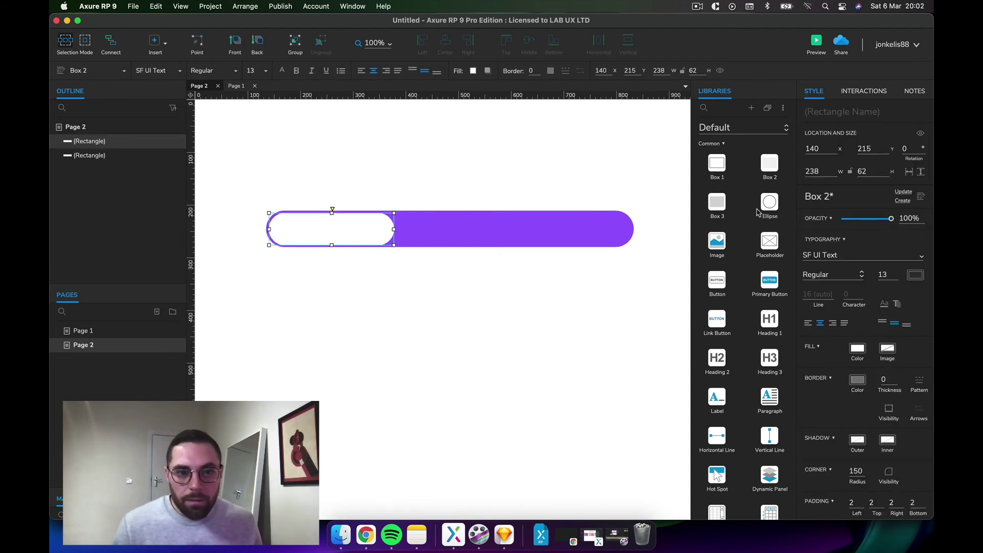
{"action": "left_click_drag", "start_coordinate": [394, 245], "coordinate": [394, 245]}
Fill the box with the bar's purple and label it 'Home'
{"action": "left_click", "coordinate": [856, 350]}
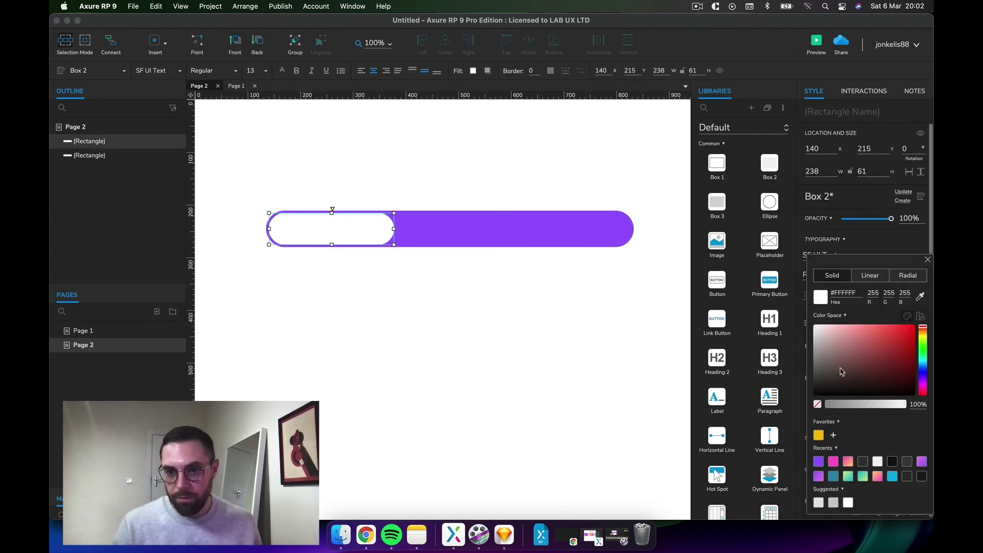
{"action": "left_click", "coordinate": [503, 244]}
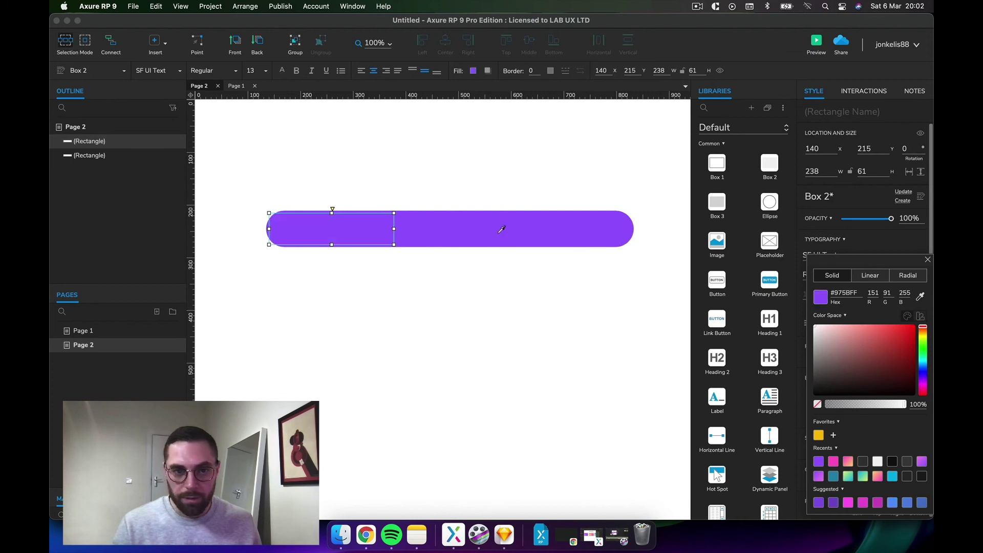
{"action": "left_click", "coordinate": [340, 235]}
{"action": "left_click", "coordinate": [339, 233]}
{"action": "left_click", "coordinate": [338, 231]}
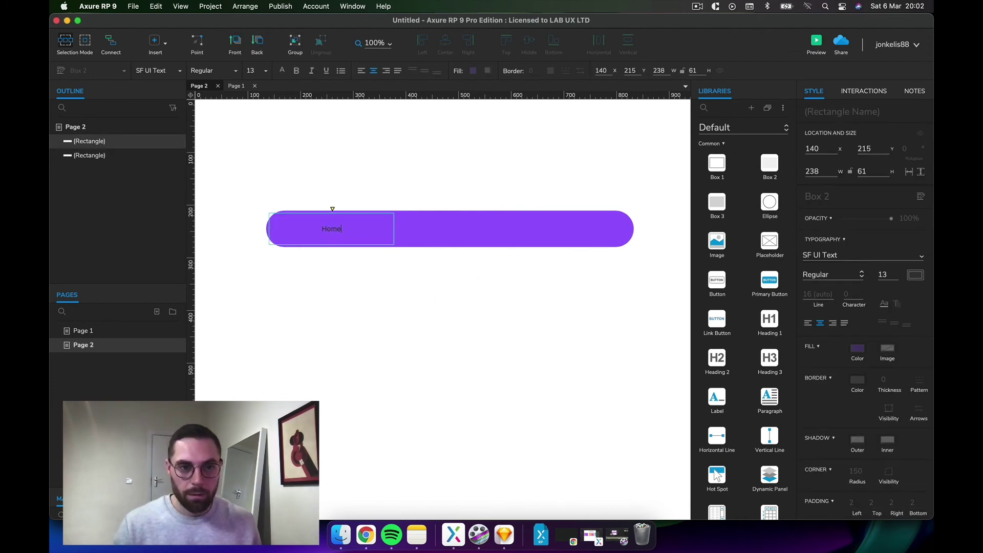
{"action": "key", "text": "Escape"}
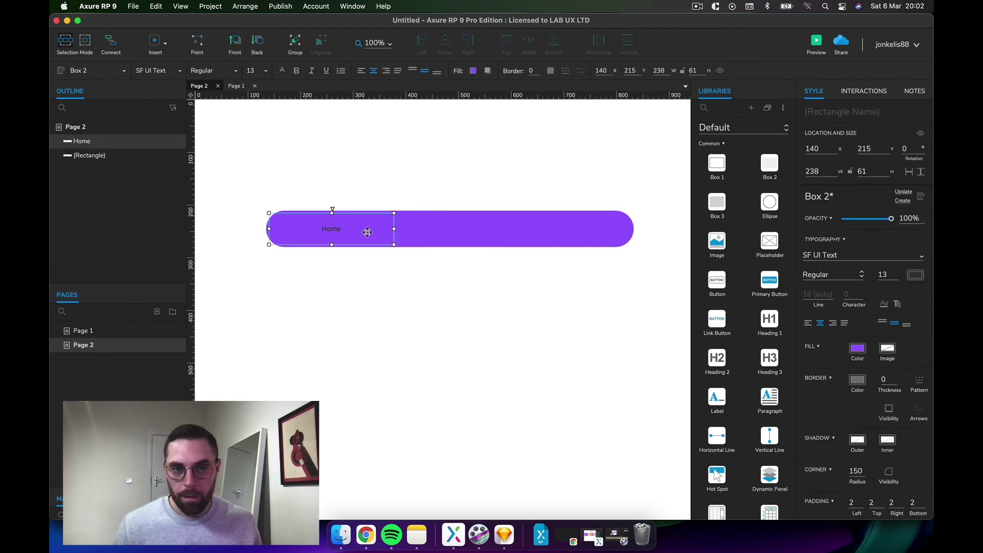
Make the Home label text white and bold
{"action": "left_click", "coordinate": [915, 276]}
{"action": "left_click", "coordinate": [803, 301]}
{"action": "left_click", "coordinate": [891, 252]}
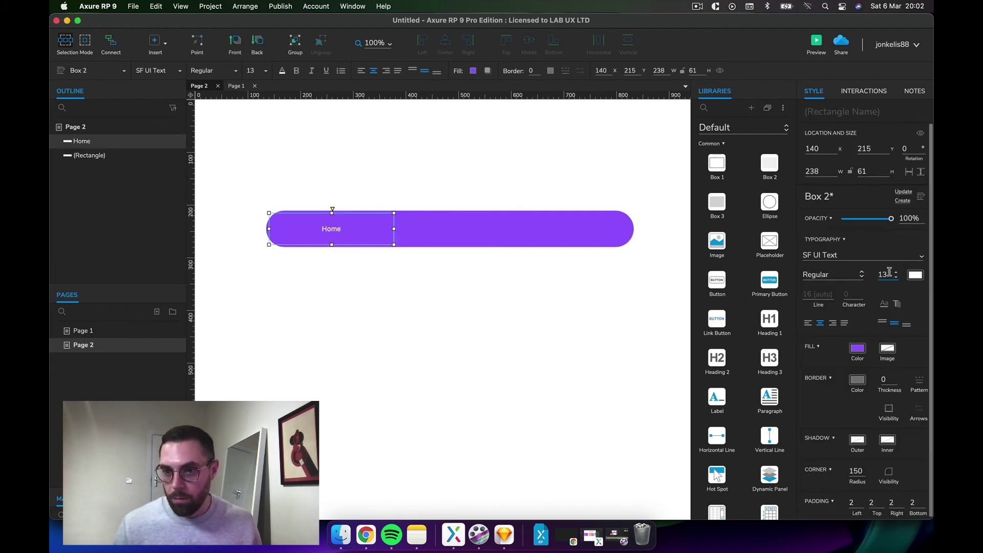
{"action": "left_click", "coordinate": [832, 275]}
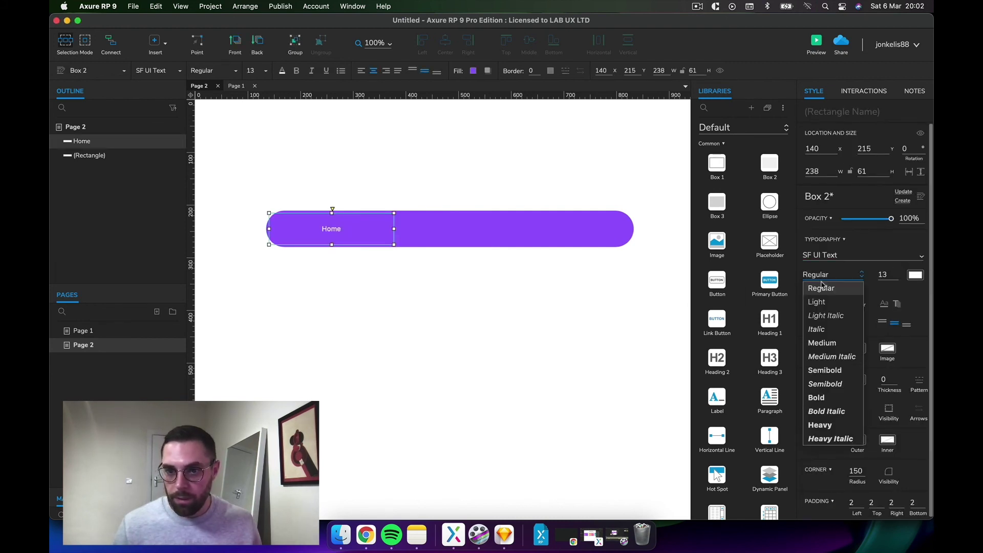
{"action": "left_click", "coordinate": [815, 397]}
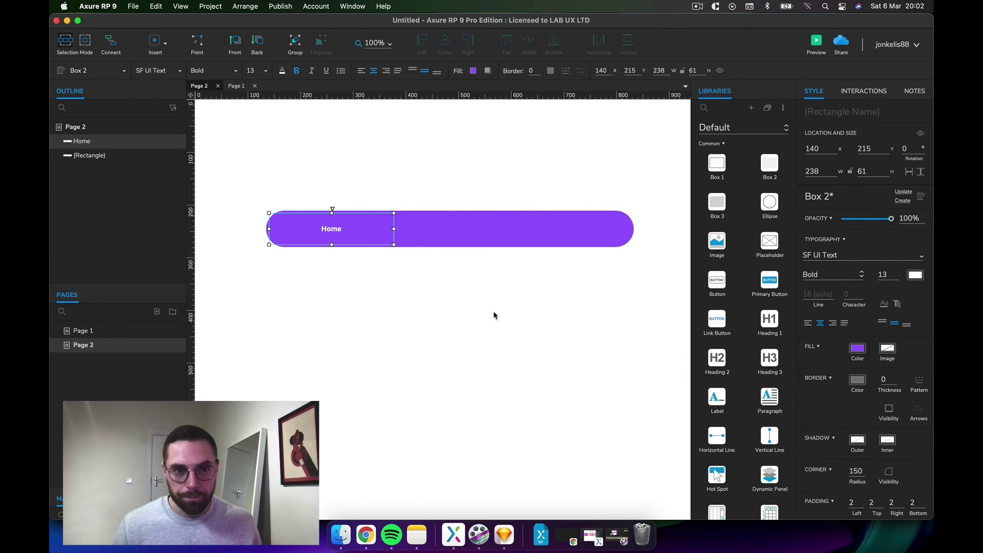
Give Home a mouse-over fill sampled from the bar's purple and darkened
{"action": "right_click", "coordinate": [358, 231]}
{"action": "left_click", "coordinate": [377, 392]}
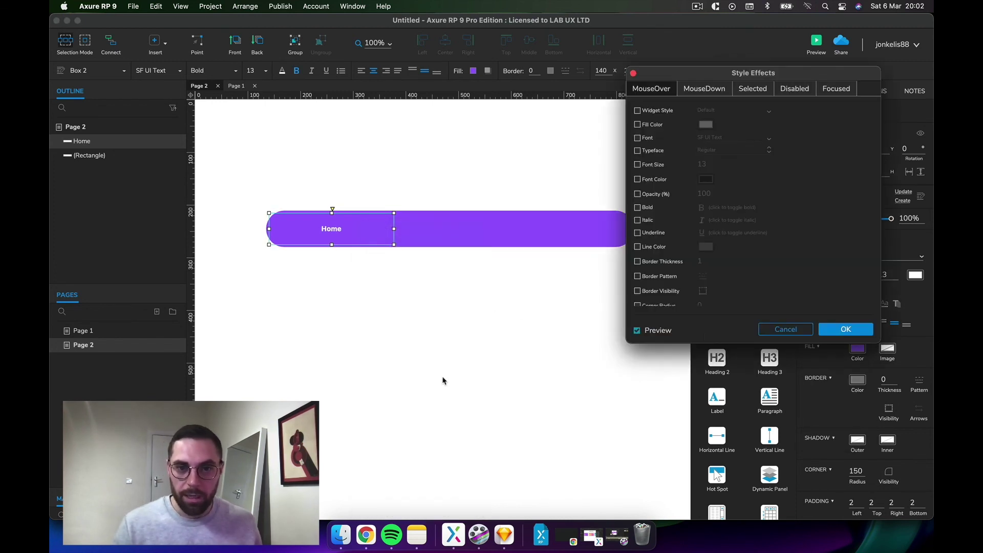
{"action": "left_click", "coordinate": [656, 125]}
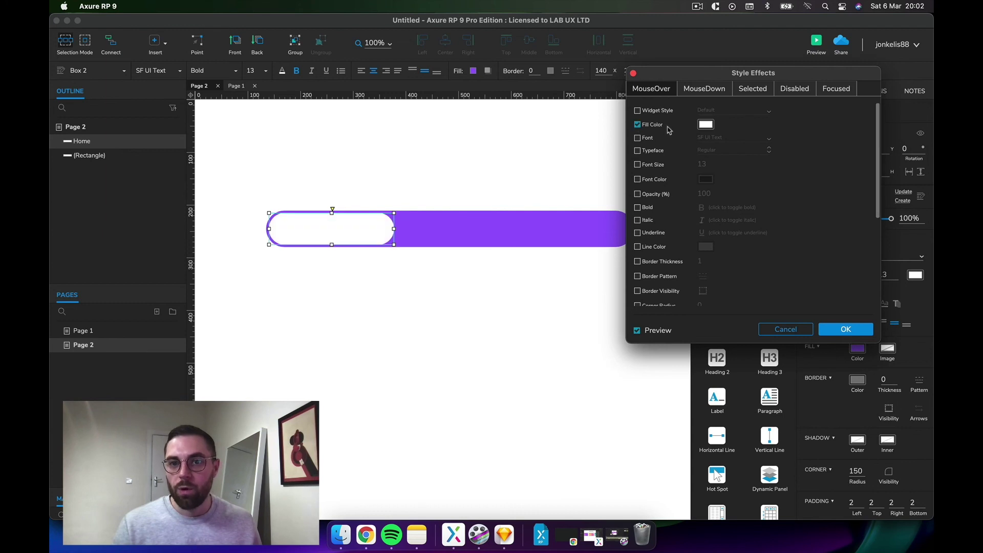
{"action": "left_click", "coordinate": [705, 126]}
{"action": "left_click", "coordinate": [812, 173]}
{"action": "left_click", "coordinate": [555, 222]}
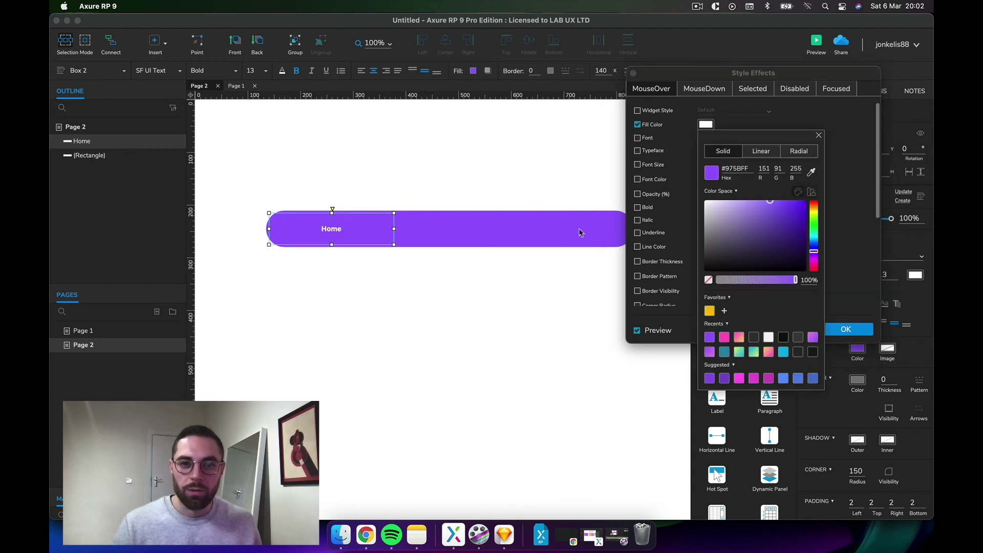
{"action": "left_click_drag", "start_coordinate": [771, 205], "coordinate": [787, 206]}
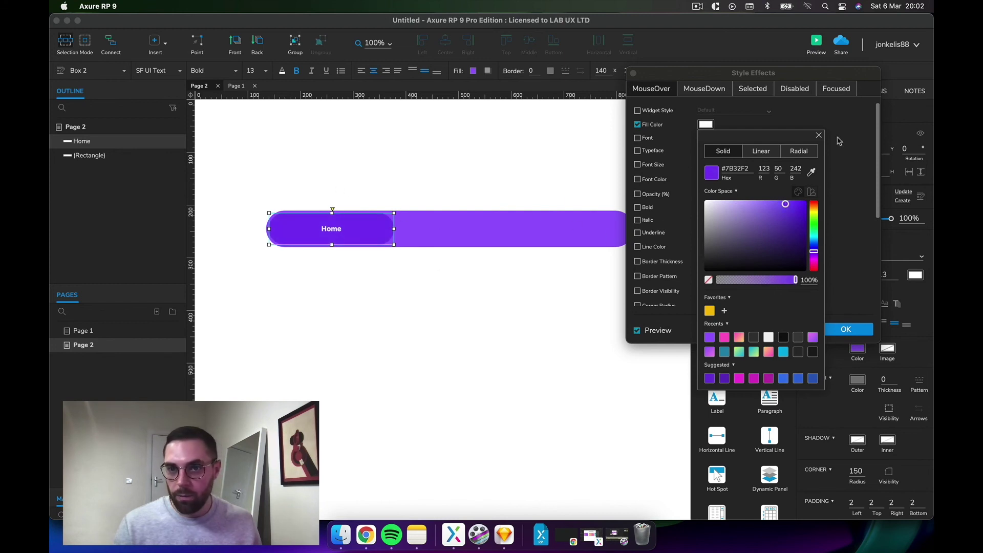
{"action": "left_click", "coordinate": [745, 93]}
Give Home's Selected state a deep purple fill, sampled from the bar and darkened
{"action": "left_click", "coordinate": [752, 89]}
{"action": "left_click", "coordinate": [637, 124]}
{"action": "left_click", "coordinate": [706, 126]}
{"action": "left_click", "coordinate": [811, 172]}
{"action": "left_click", "coordinate": [512, 229]}
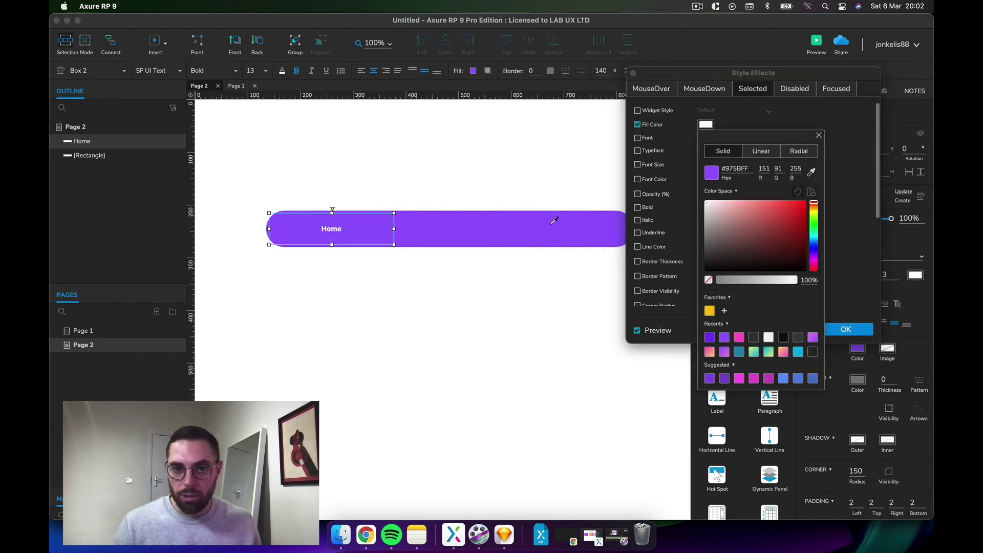
{"action": "mouse_move", "coordinate": [763, 209]}
{"action": "left_mouse_down"}
{"action": "mouse_move", "coordinate": [782, 210]}
{"action": "mouse_move", "coordinate": [789, 226]}
{"action": "left_mouse_up"}
{"action": "left_click", "coordinate": [867, 239]}
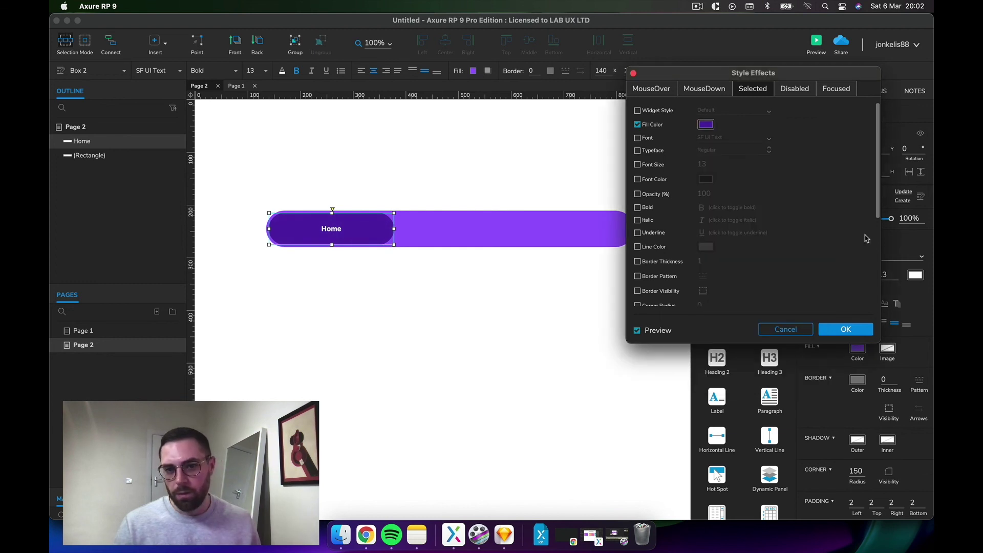
{"action": "left_click", "coordinate": [841, 330]}
{"action": "left_click", "coordinate": [336, 252]}
{"action": "left_click", "coordinate": [307, 228]}
{"action": "left_click", "coordinate": [864, 90]}
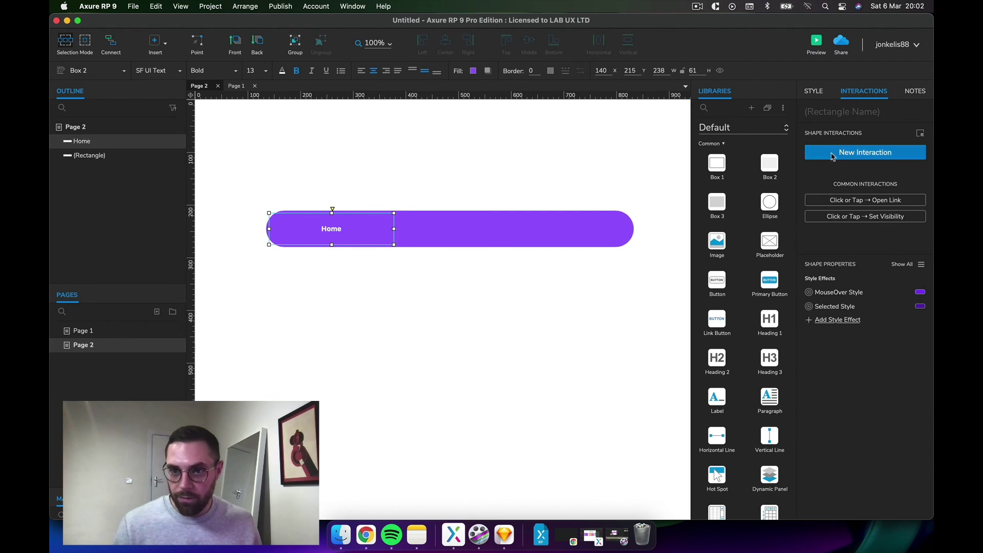
Add a Click or Tap interaction: Set Selected/Checked on This Widget to true
{"action": "left_click", "coordinate": [833, 153]}
{"action": "left_click", "coordinate": [820, 184]}
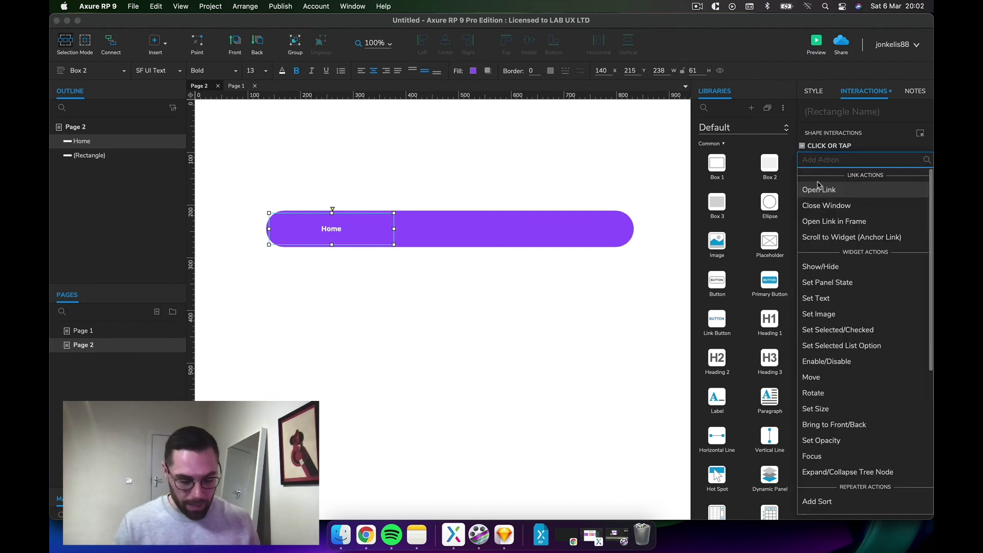
{"action": "type", "text": "set"}
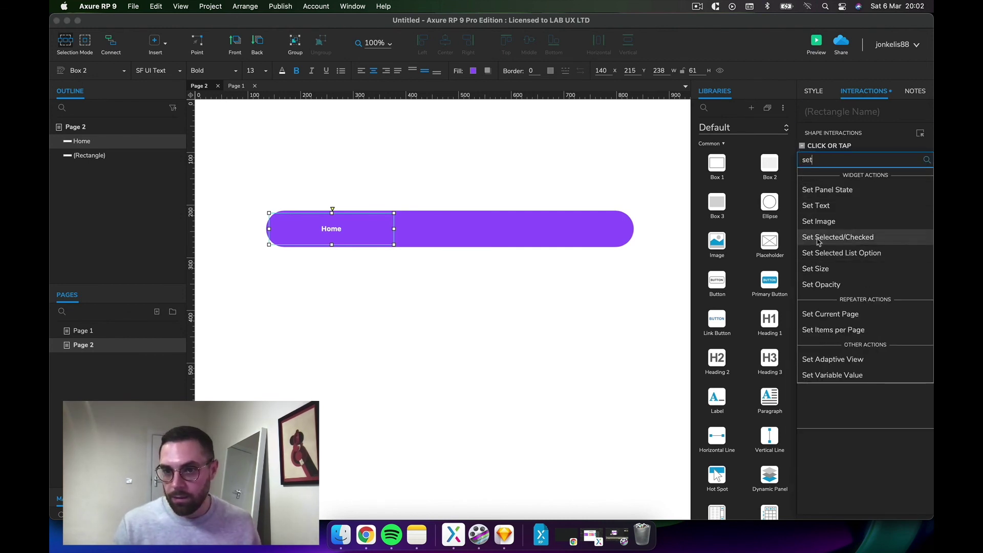
{"action": "left_click", "coordinate": [818, 239]}
{"action": "left_click", "coordinate": [846, 215]}
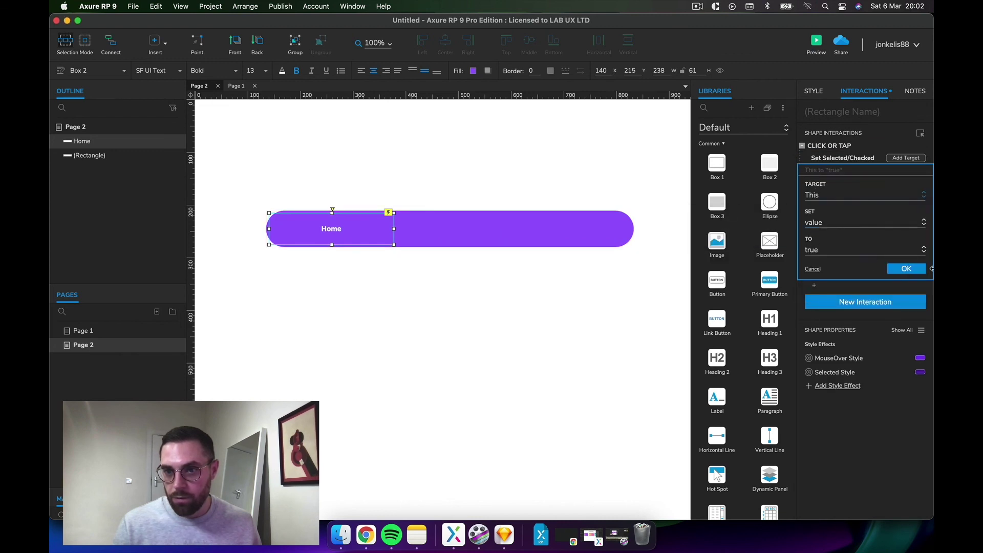
{"action": "left_click", "coordinate": [897, 269]}
{"action": "left_click", "coordinate": [434, 283]}
{"action": "left_click", "coordinate": [321, 232]}
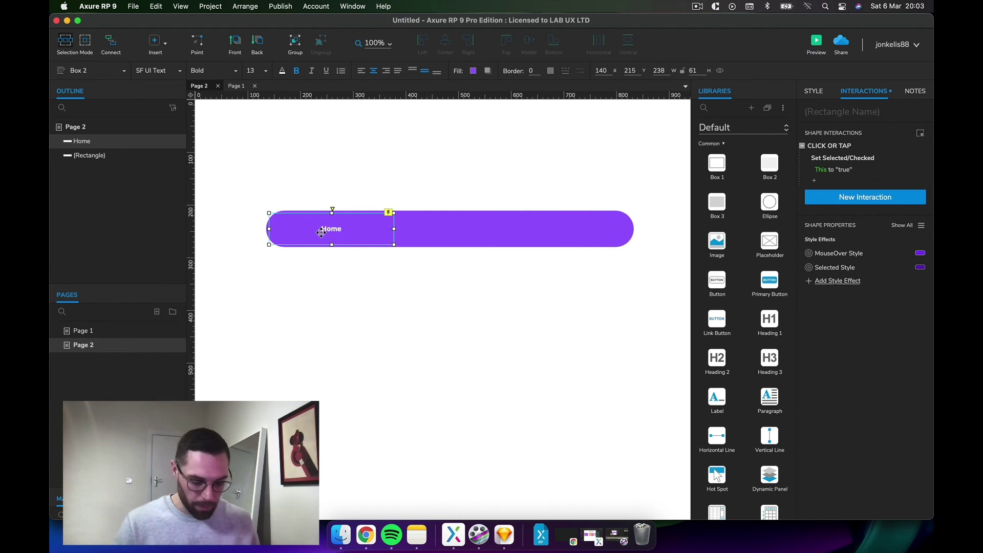
Duplicate Home along the bar and widen the purple background rectangle to W 726
{"action": "left_click_drag", "start_coordinate": [316, 232], "coordinate": [555, 225]}
{"action": "left_click", "coordinate": [543, 214]}
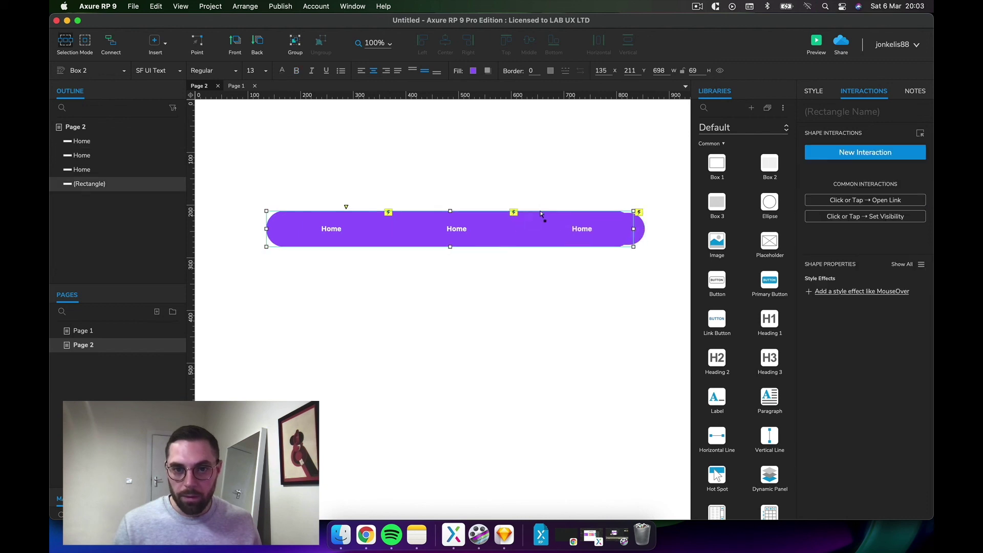
{"action": "left_click", "coordinate": [812, 91]}
{"action": "type", "text": "726"}
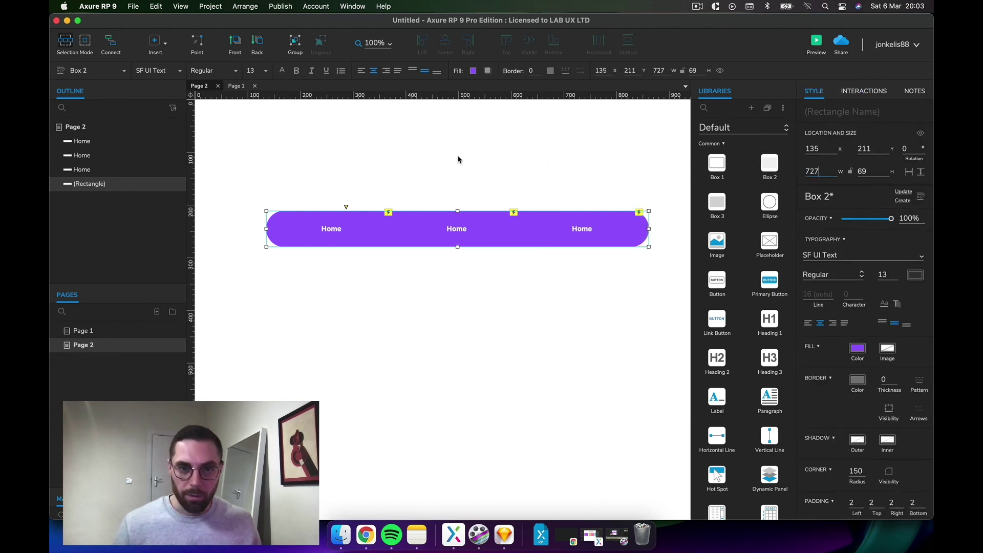
{"action": "left_click", "coordinate": [456, 169]}
Relabel the two copies 'About us' and 'Contact us'
{"action": "left_click", "coordinate": [450, 228]}
{"action": "left_click", "coordinate": [450, 228]}
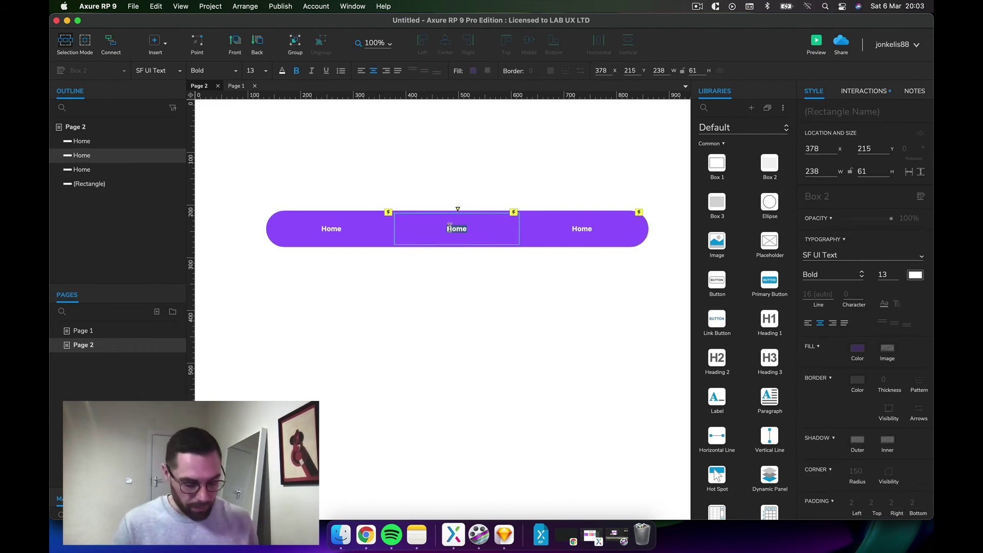
{"action": "type", "text": "About us"}
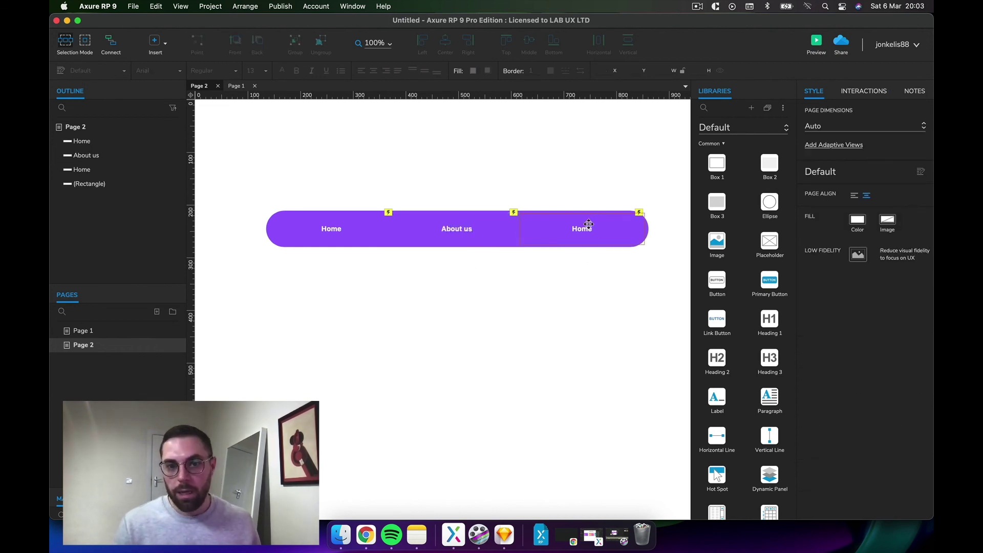
{"action": "double_click", "coordinate": [583, 228]}
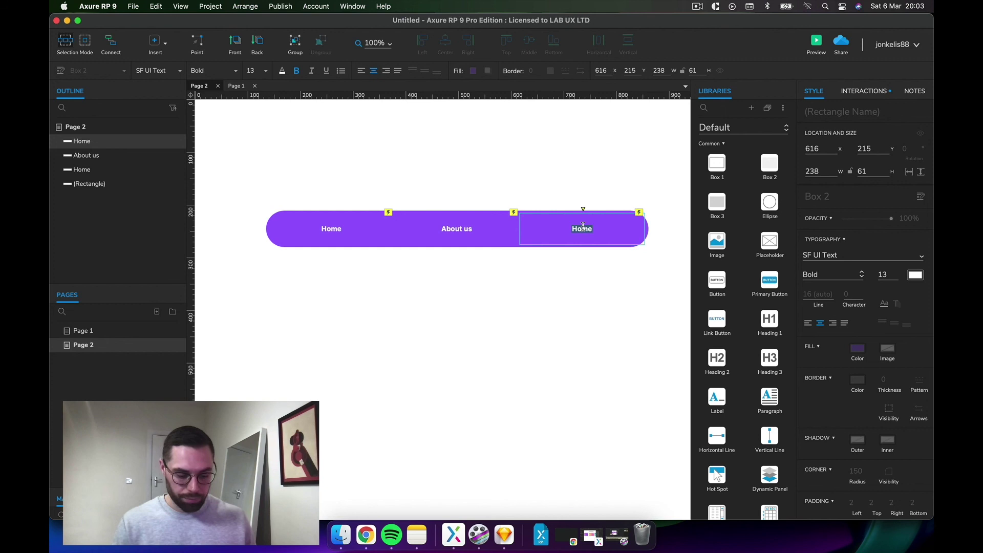
{"action": "type", "text": "Contact us"}
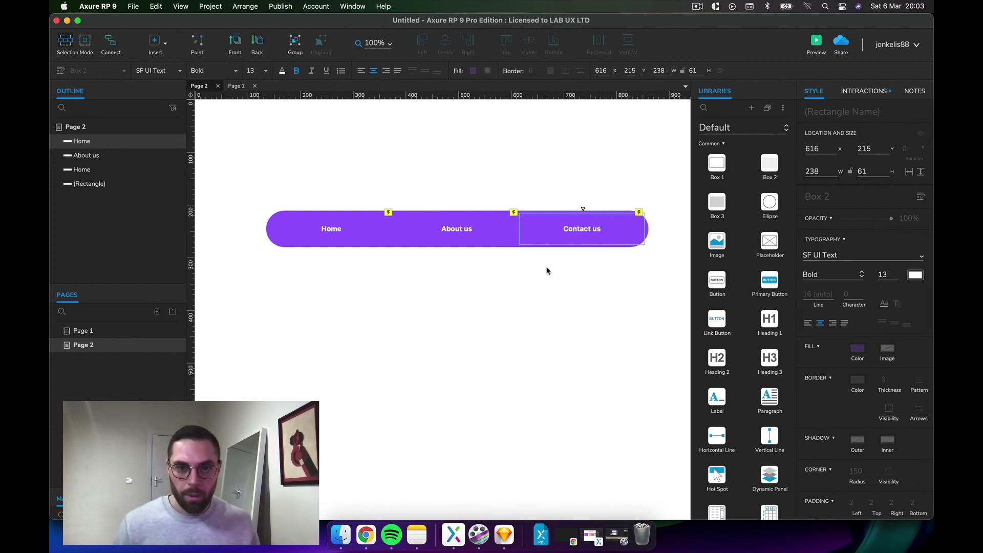
{"action": "left_click", "coordinate": [593, 214]}
Put Home, About us and Contact us in a selection group named 'nav' and preview
{"action": "left_click", "coordinate": [549, 227]}
{"action": "left_click", "coordinate": [434, 240], "text": "shift"}
{"action": "left_click", "coordinate": [355, 229], "text": "shift"}
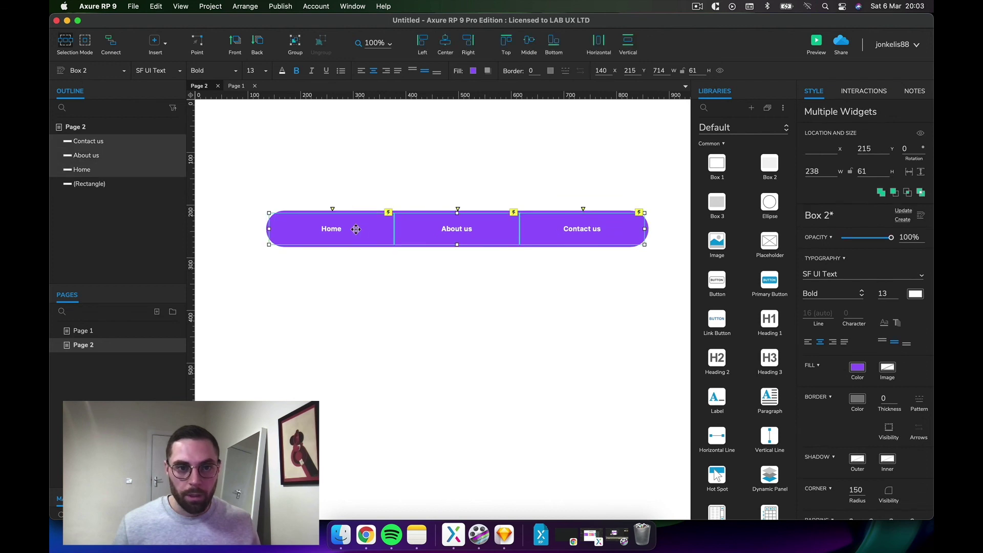
{"action": "right_click", "coordinate": [355, 229]}
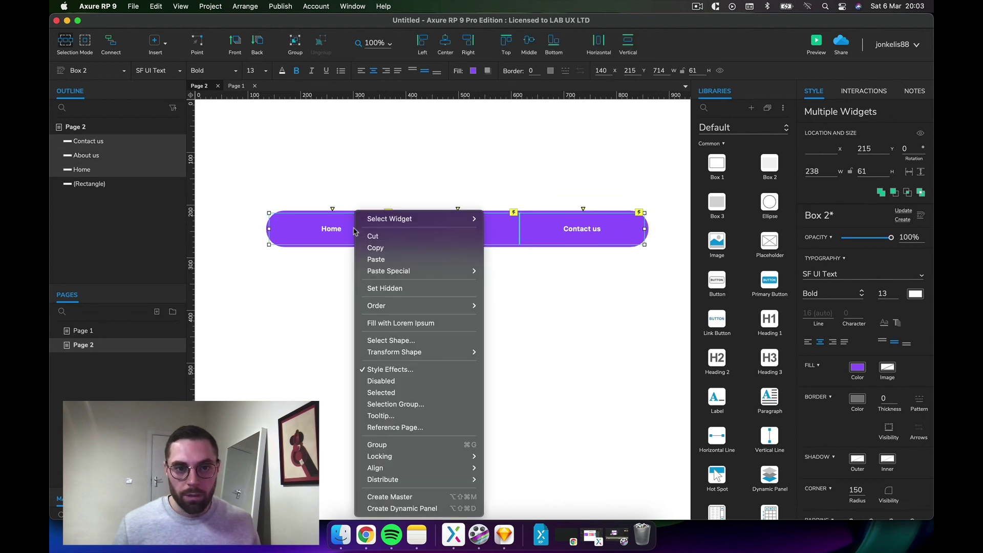
{"action": "left_click", "coordinate": [375, 404]}
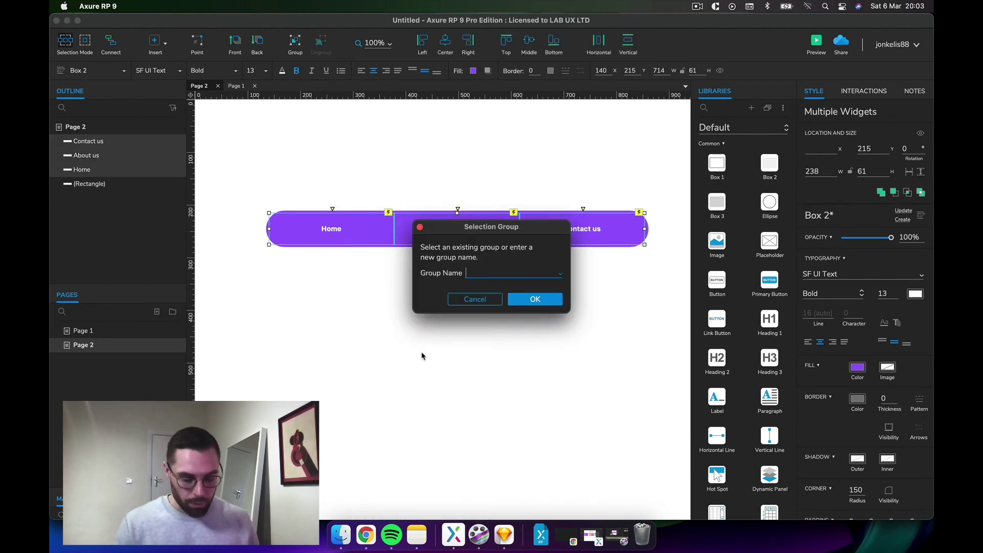
{"action": "type", "text": "nav"}
{"action": "key", "text": "Return"}
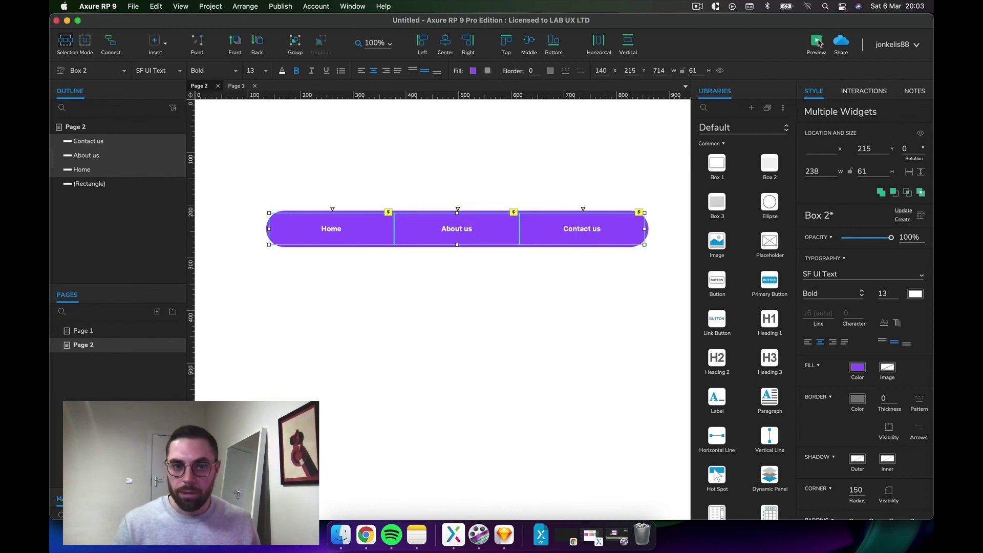
{"action": "key", "text": "super+period"}
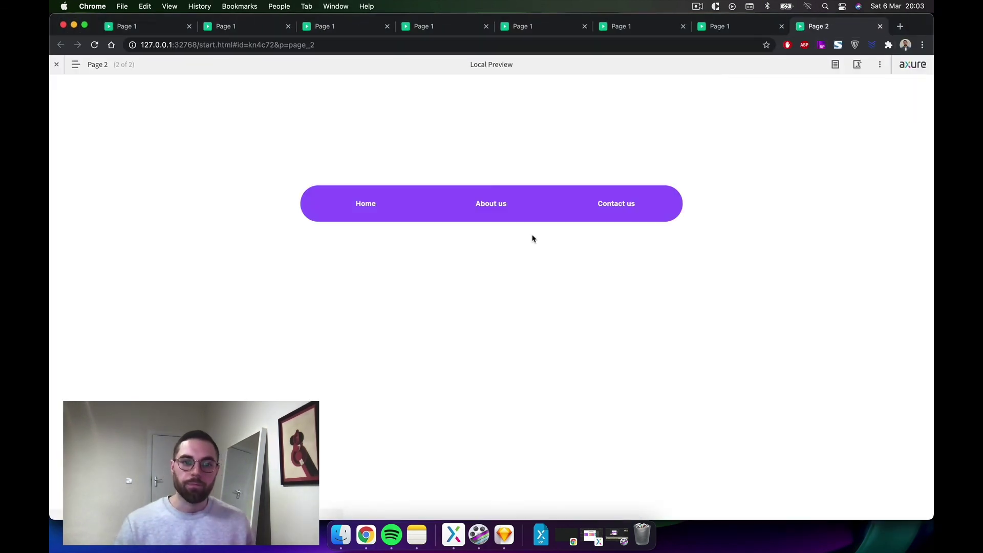
Click through the three nav buttons in the Chrome preview to test selection, then return to Axure
{"action": "left_click", "coordinate": [354, 211]}
{"action": "left_click", "coordinate": [483, 212]}
{"action": "left_click", "coordinate": [614, 210]}
{"action": "left_click", "coordinate": [470, 212]}
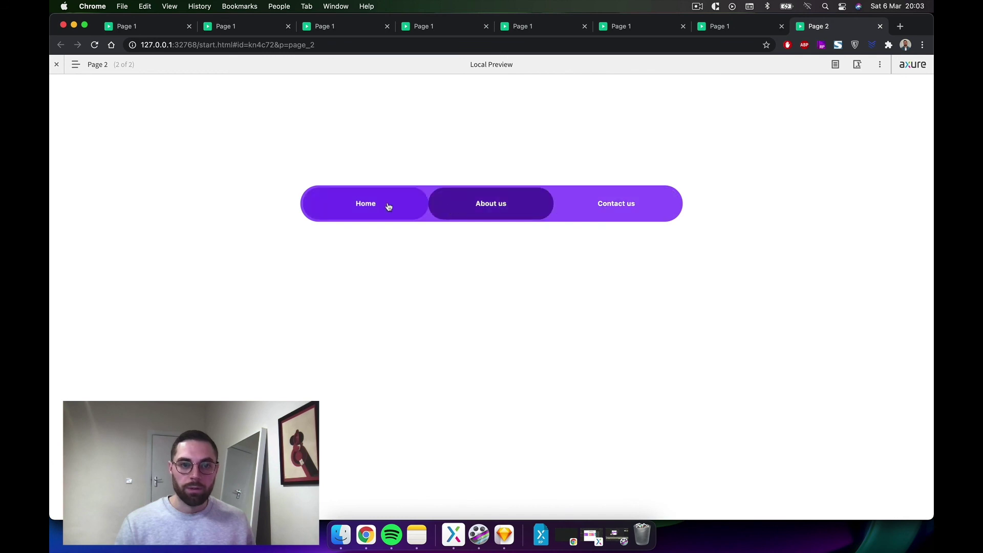
{"action": "left_click", "coordinate": [576, 204]}
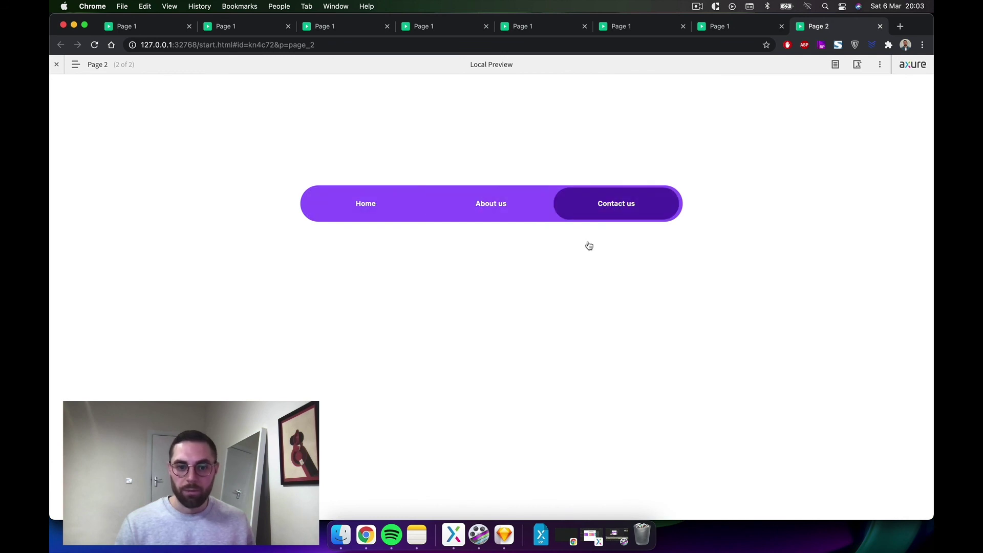
{"action": "left_click", "coordinate": [453, 535]}
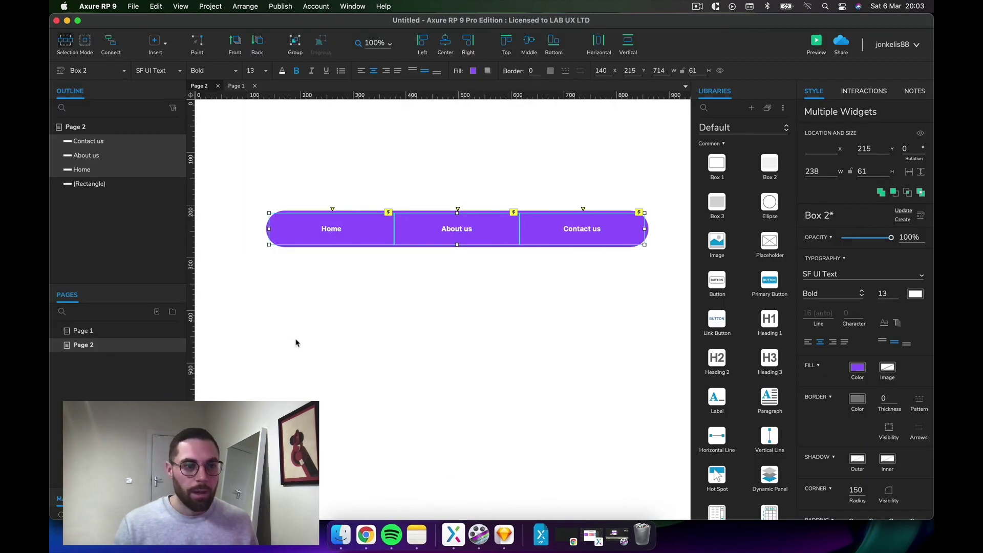
Preview the page again and check the bar's hover and selected shades in Chrome
{"action": "left_click", "coordinate": [346, 235]}
{"action": "left_click", "coordinate": [359, 156]}
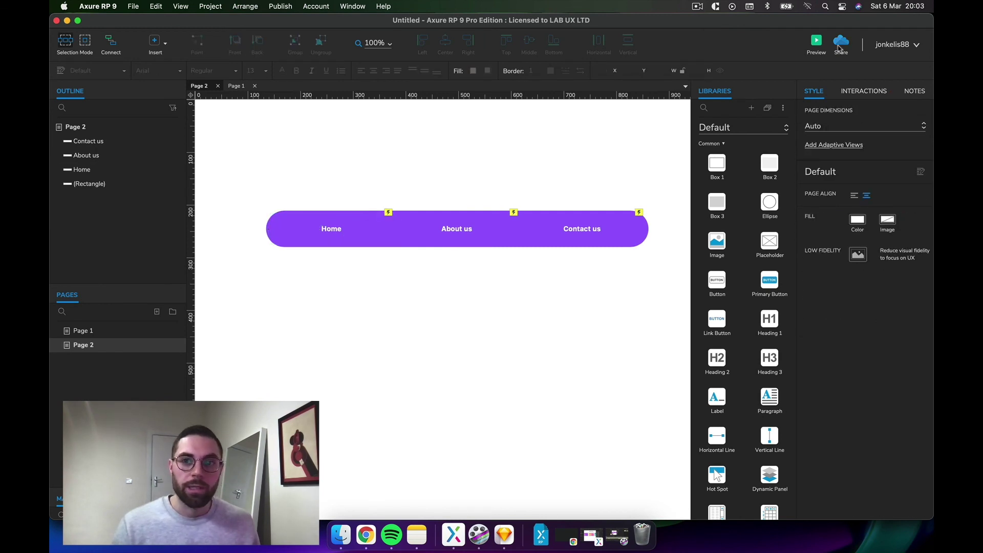
{"action": "left_click", "coordinate": [816, 41]}
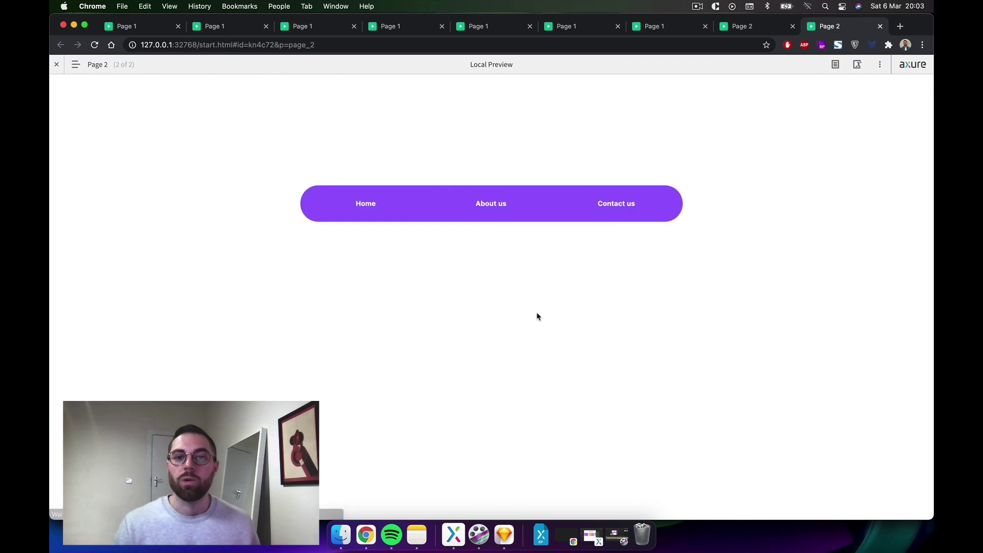
{"action": "left_click", "coordinate": [339, 213]}
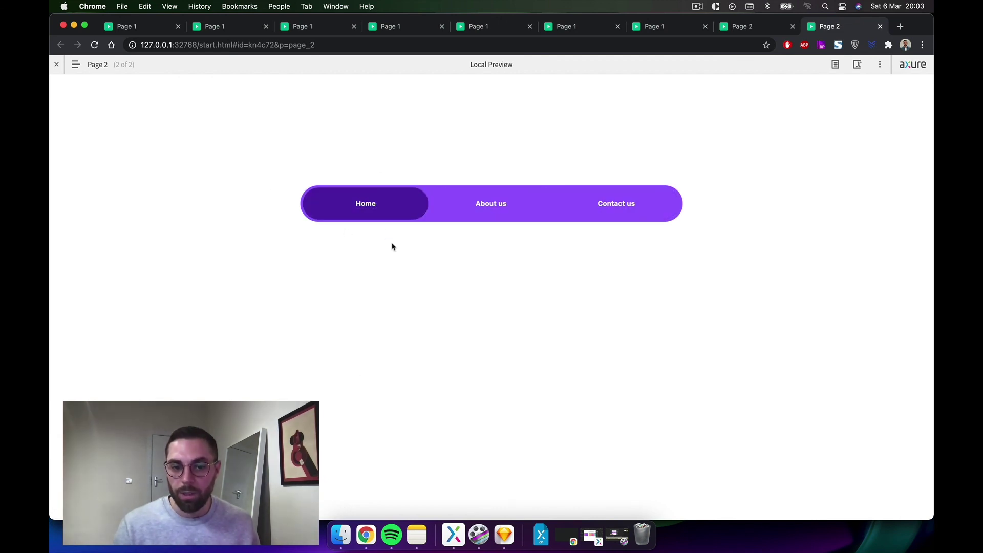
{"action": "left_click", "coordinate": [454, 534]}
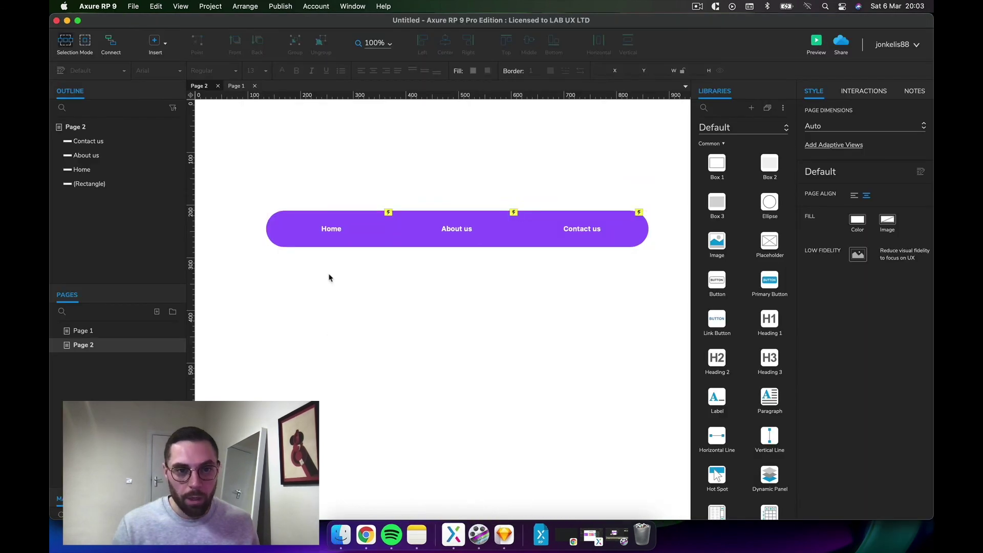
Set Home to Selected by default and preview the page again
{"action": "left_click", "coordinate": [330, 215]}
{"action": "right_click", "coordinate": [337, 226]}
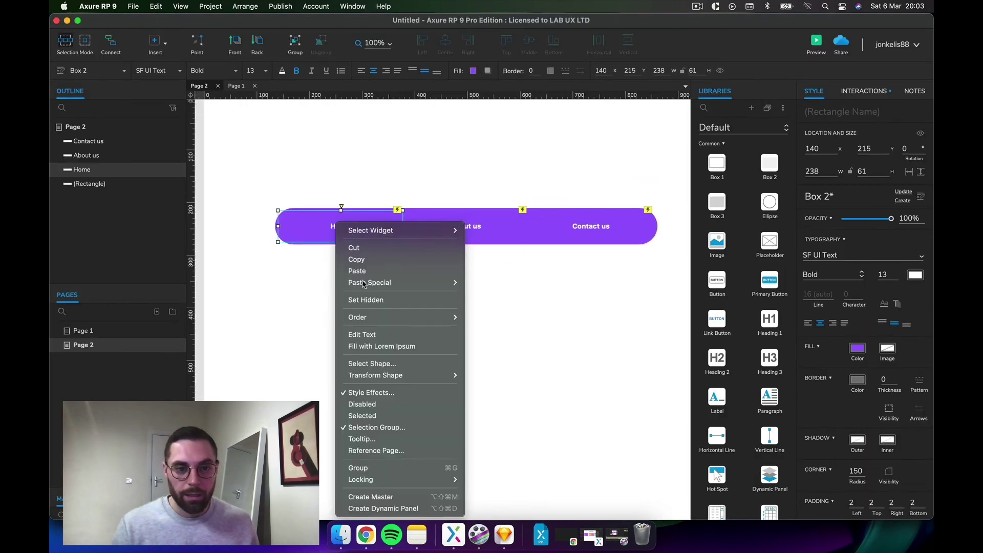
{"action": "left_click", "coordinate": [359, 416]}
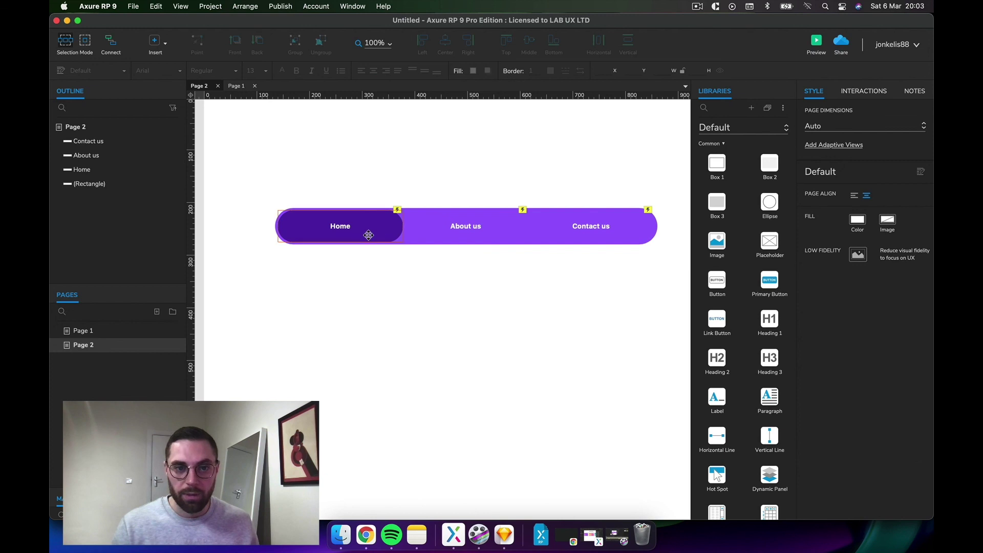
{"action": "right_click", "coordinate": [441, 227]}
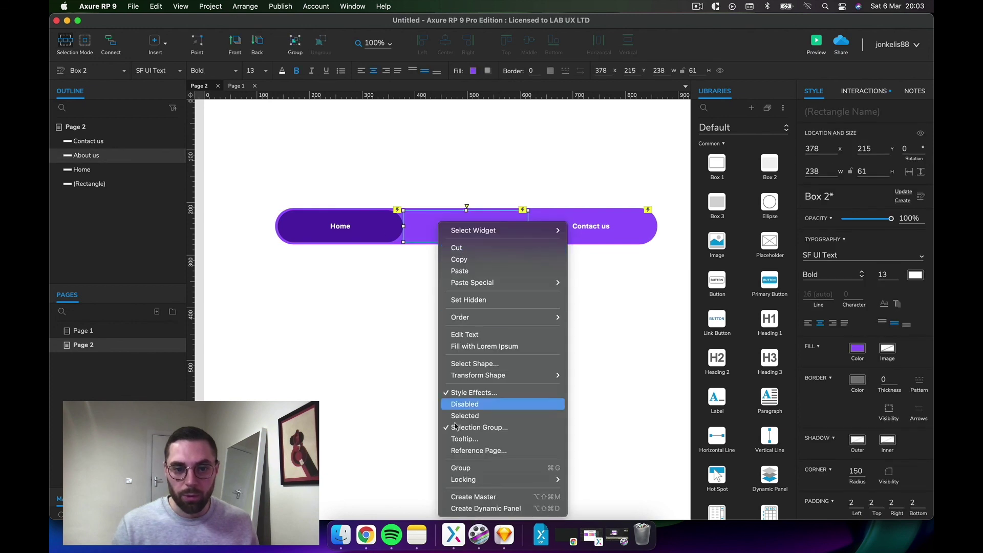
{"action": "left_click", "coordinate": [357, 350]}
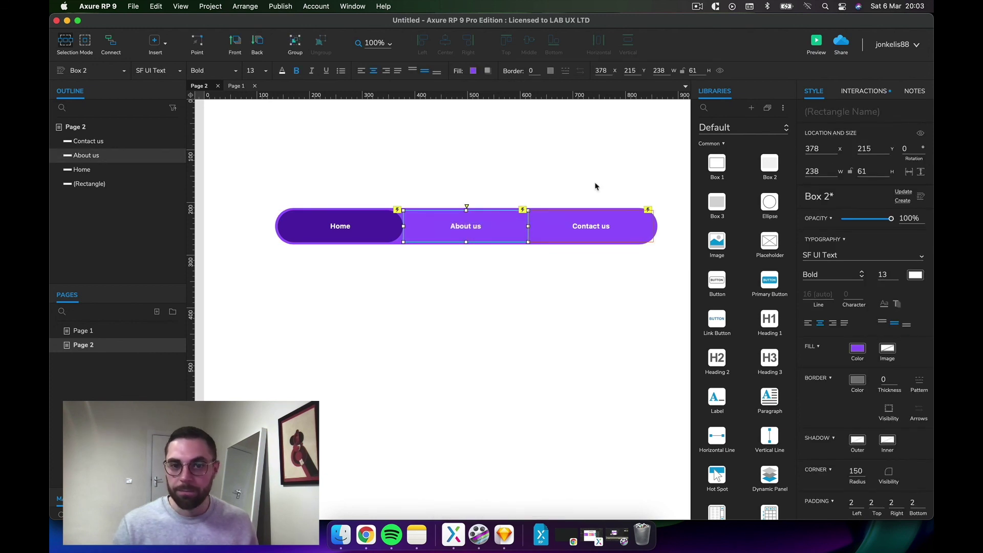
{"action": "left_click", "coordinate": [814, 43]}
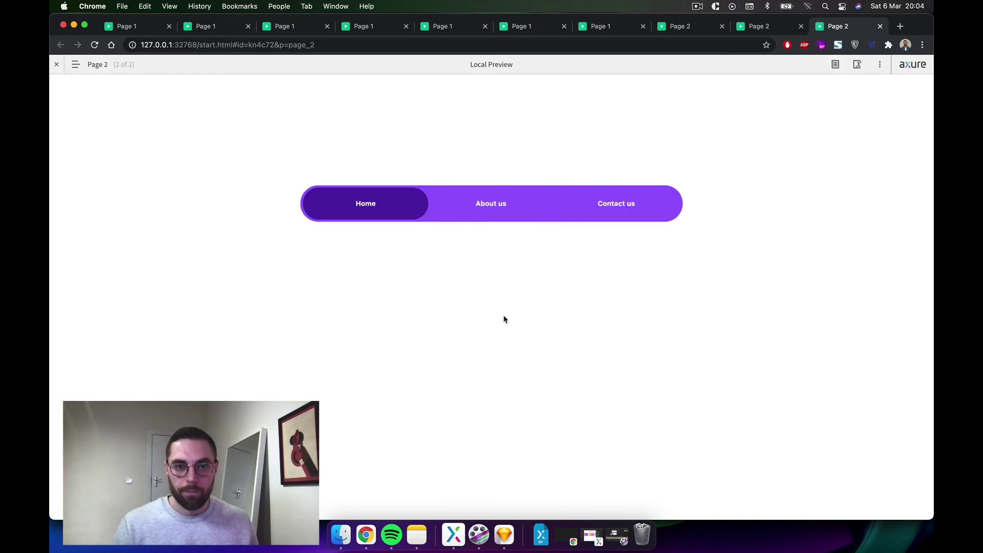
Click Contact us, Home, then Contact us to confirm selection switches, then return to Axure
{"action": "left_click", "coordinate": [621, 208]}
{"action": "left_click", "coordinate": [407, 213]}
{"action": "left_click", "coordinate": [610, 210]}
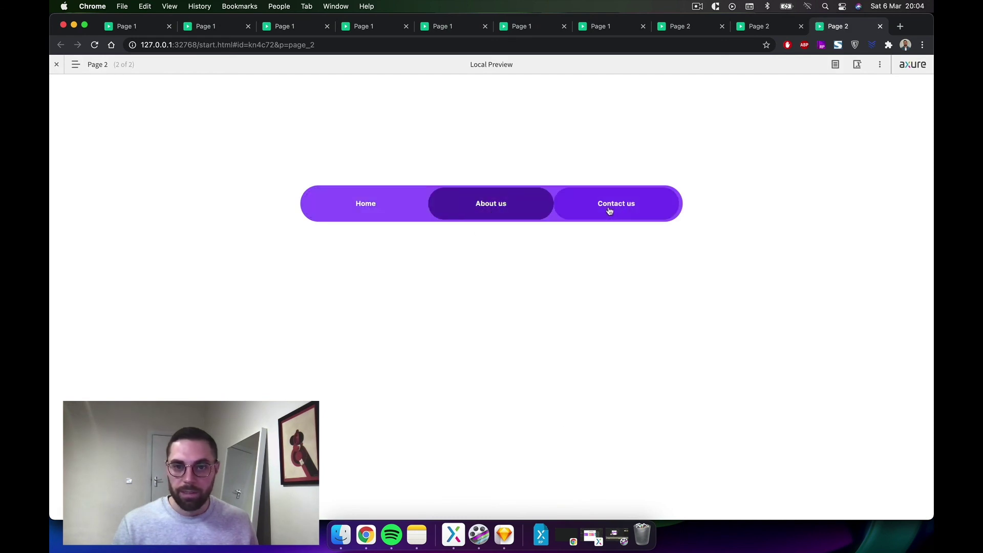
{"action": "left_click", "coordinate": [453, 534]}
{"action": "left_click", "coordinate": [462, 338]}
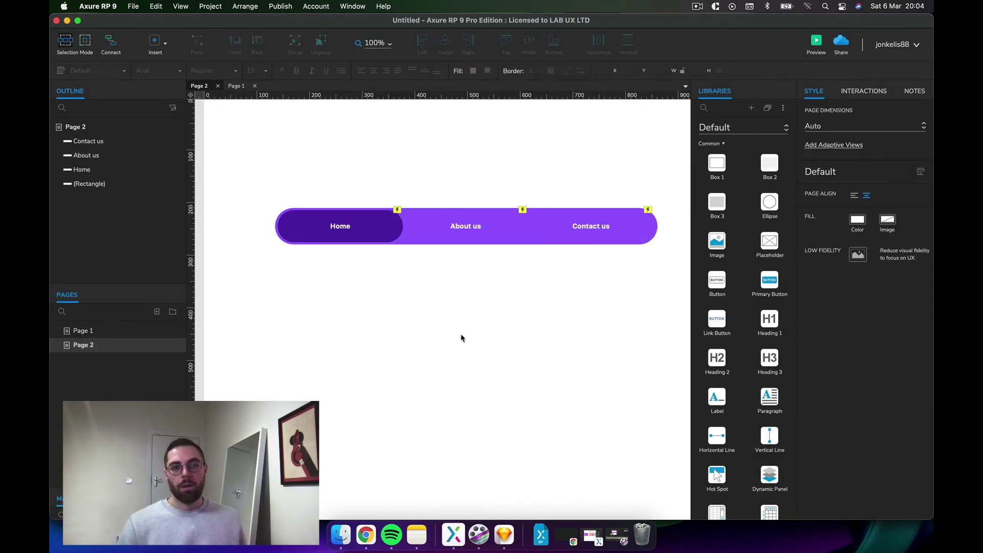